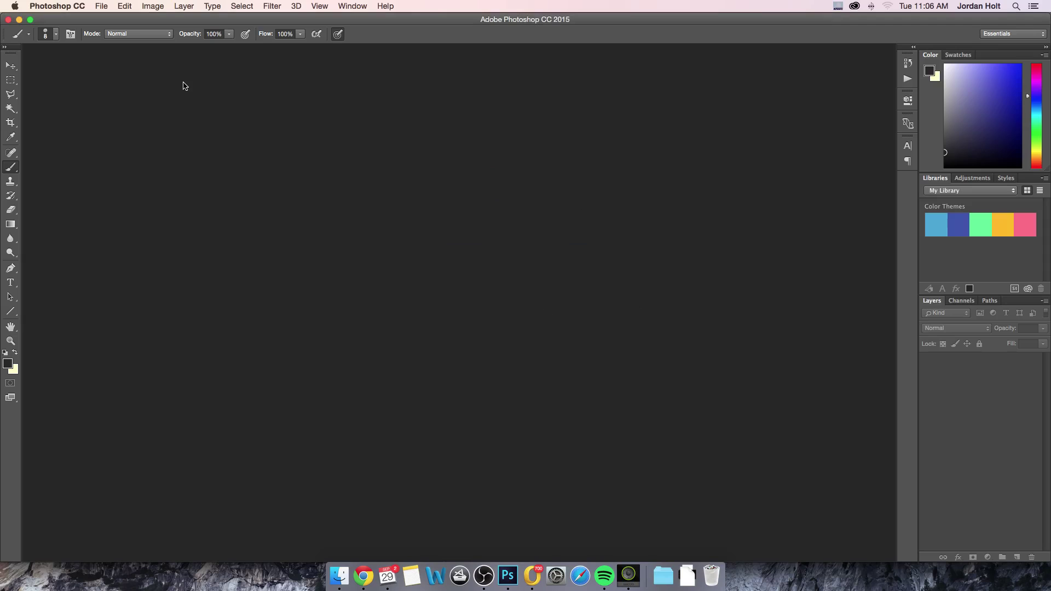
Step: Create a new blank Untitled-1 document, 6 inches wide by 9 inches high, at 300 ppi
click(106, 6)
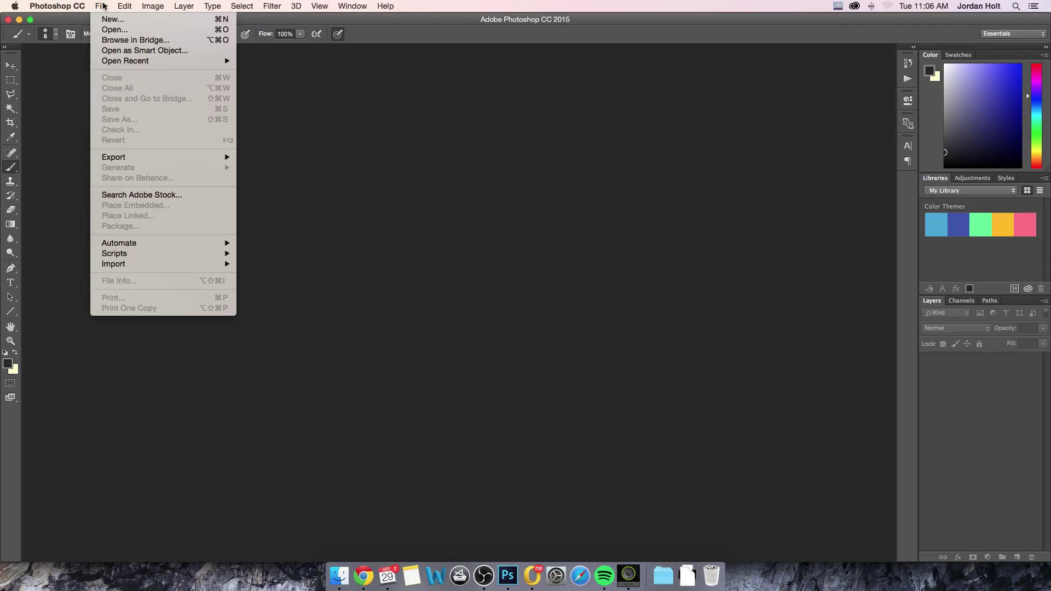
click(122, 22)
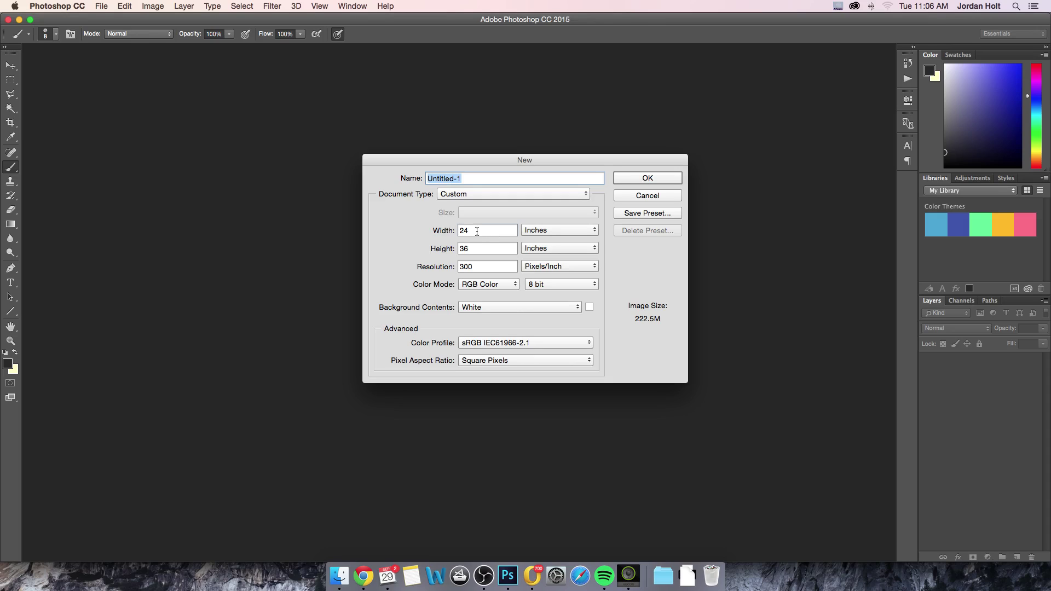
drag(477, 233, 445, 232)
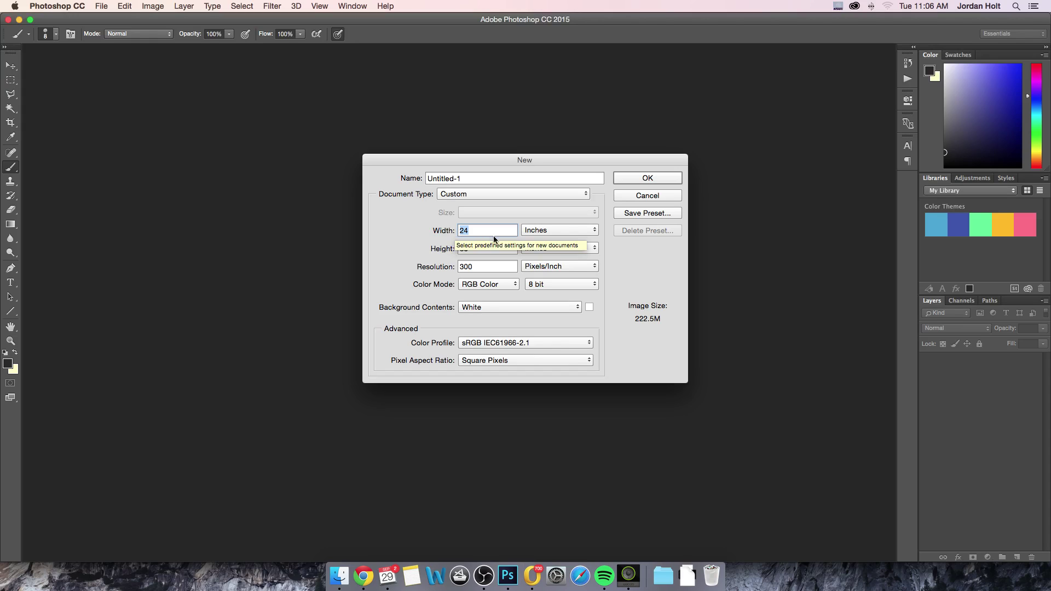
text(6)
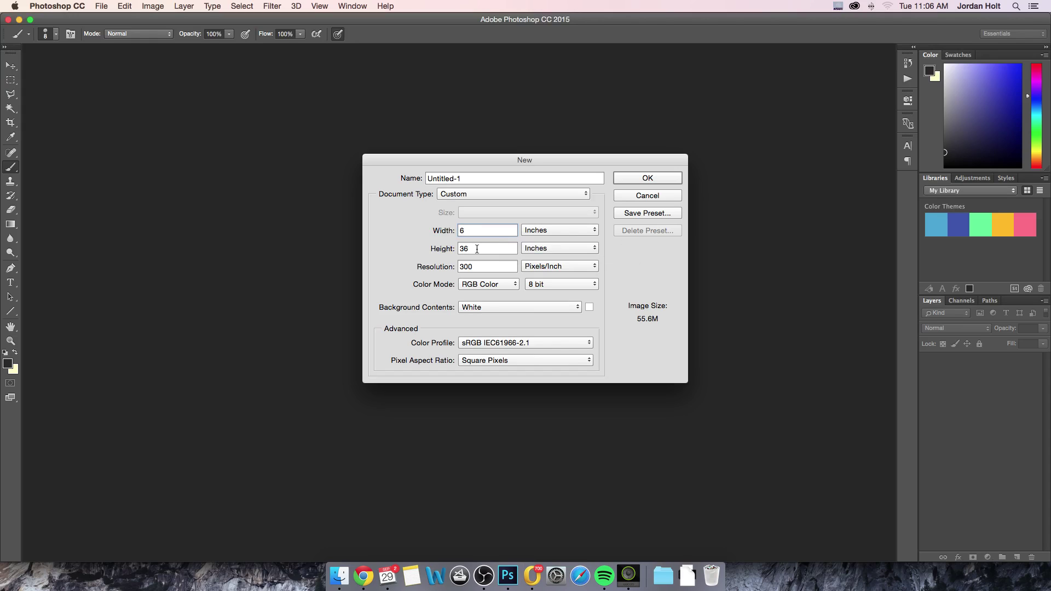
drag(476, 249, 446, 248)
text(9)
click(649, 177)
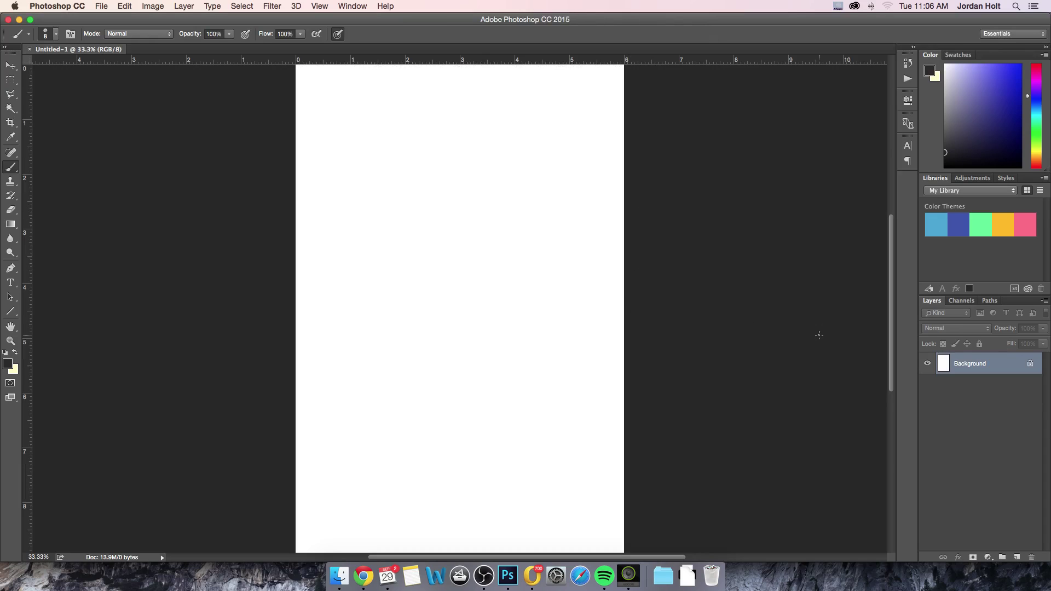
key(super+minus)
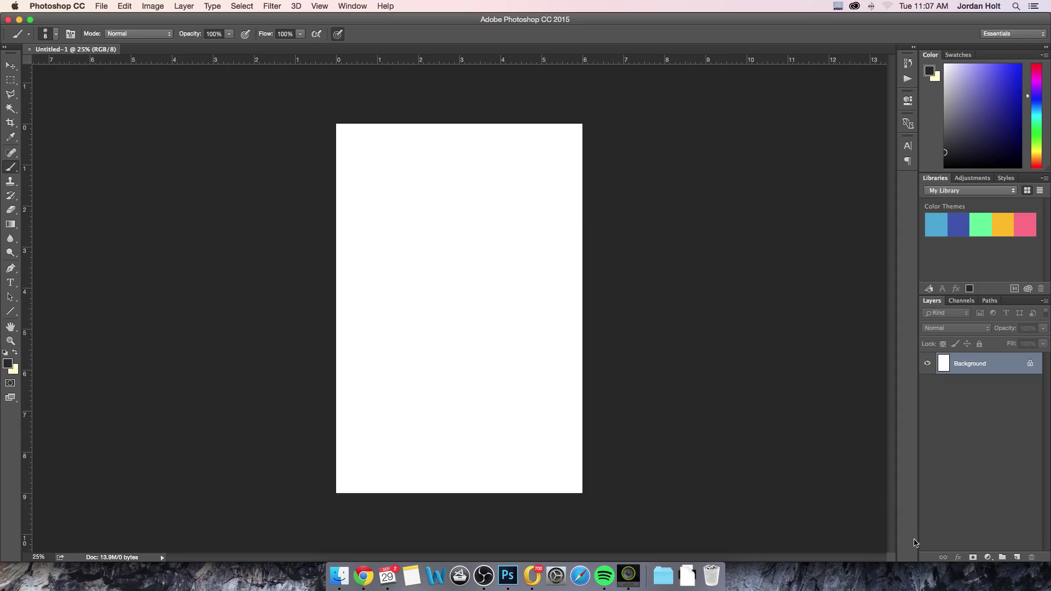
Step: Add a Solid Color fill layer in rust red-brown (#af4f38) covering the whole page
click(988, 557)
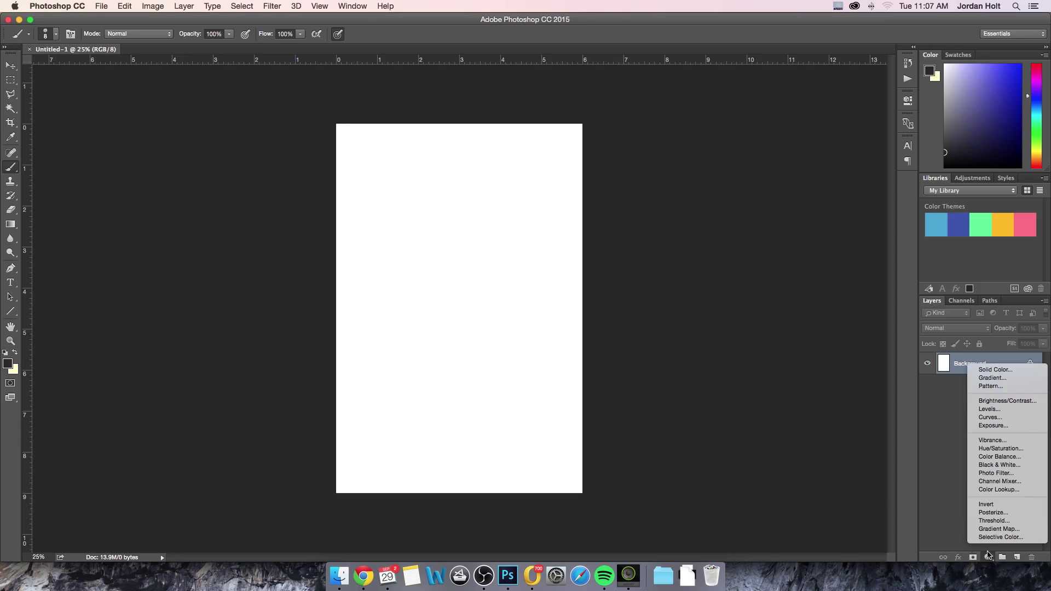
click(1008, 371)
click(467, 243)
drag(467, 243, 474, 233)
drag(534, 330, 534, 328)
click(635, 184)
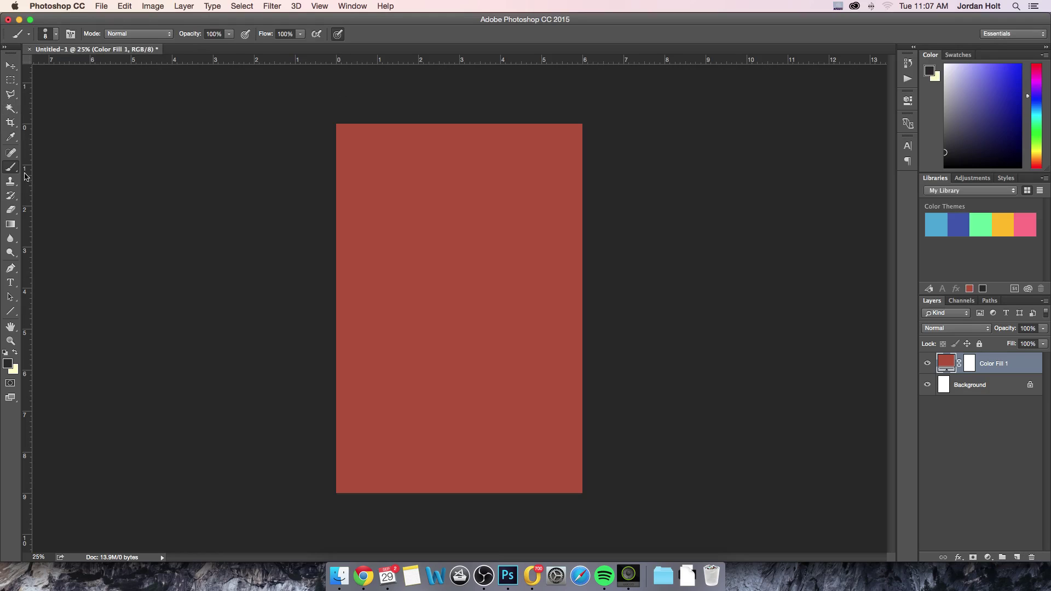
Step: Set up the Rectangle Tool with a white fill and no stroke
click(11, 314)
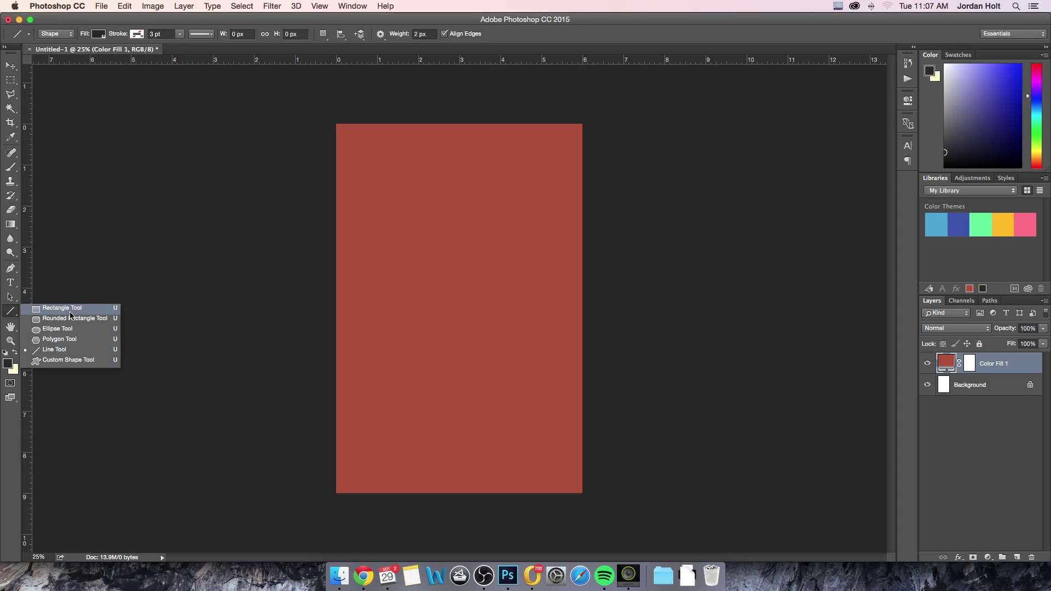
click(69, 313)
click(100, 34)
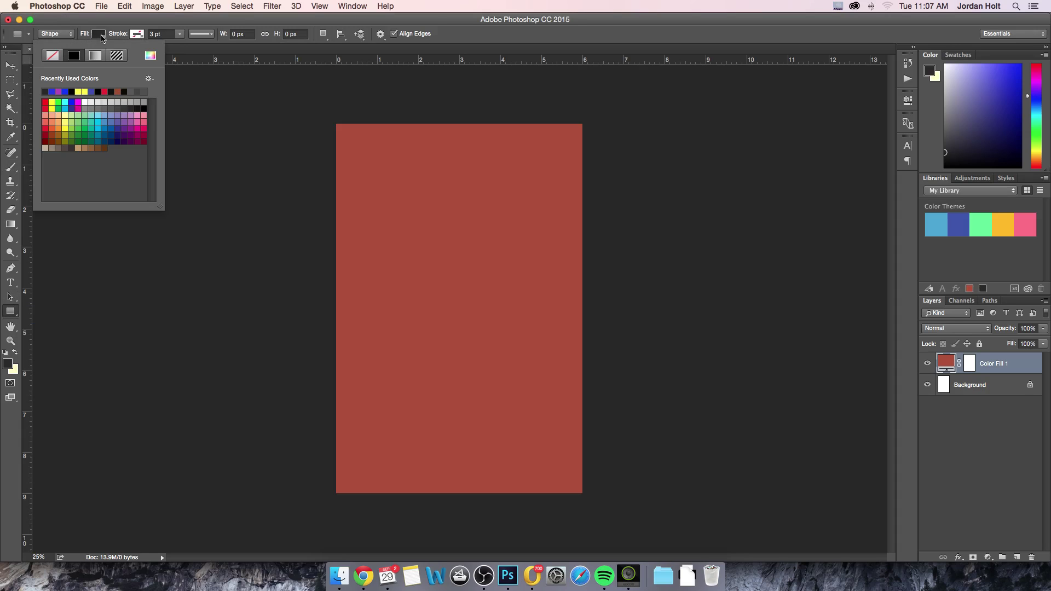
click(85, 101)
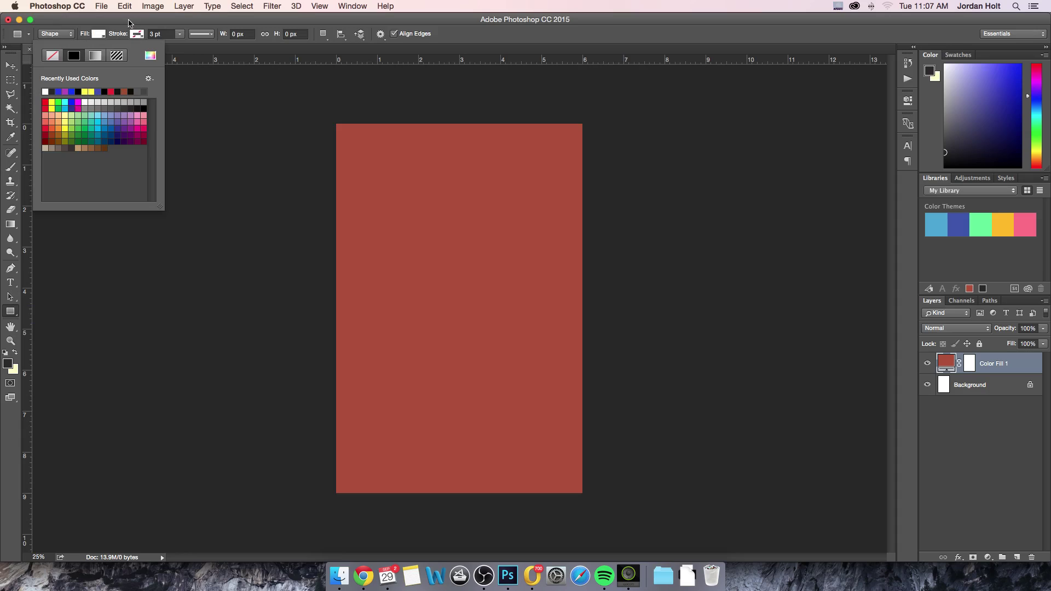
click(123, 24)
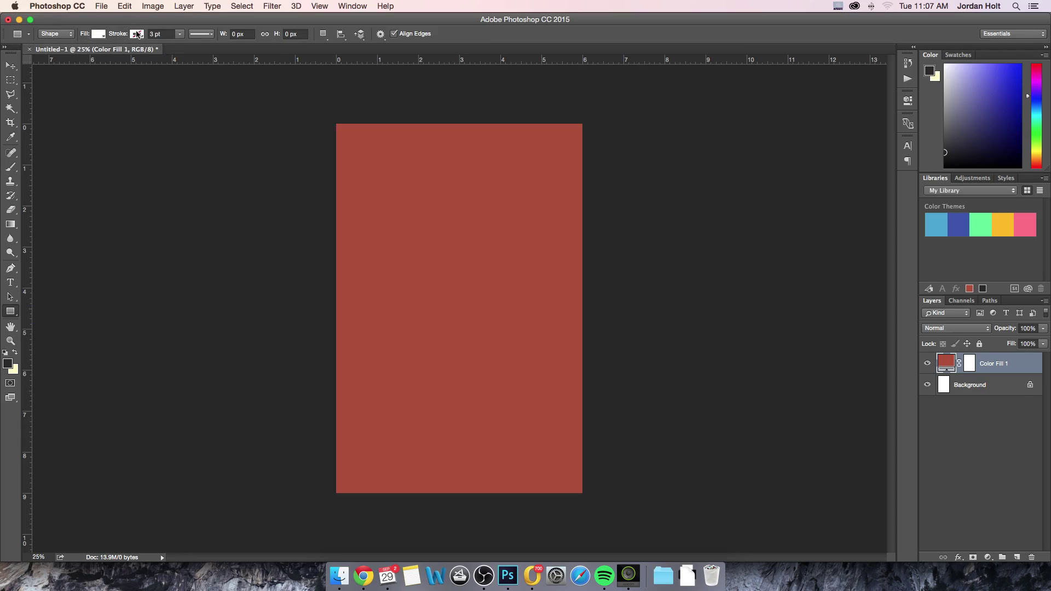
click(138, 36)
click(140, 40)
Step: Draw thirteen overlapping white rectangles of varying heights along the bottom as a skyline
drag(333, 422, 370, 508)
drag(357, 448, 387, 503)
drag(381, 436, 392, 504)
drag(389, 458, 421, 510)
drag(410, 428, 429, 502)
drag(429, 399, 455, 497)
drag(448, 440, 473, 499)
mouse_move(470, 459)
mouse_down()
mouse_move(502, 494)
mouse_move(526, 498)
mouse_up()
drag(497, 431, 510, 493)
drag(509, 450, 536, 500)
drag(526, 427, 558, 497)
drag(548, 444, 603, 509)
drag(569, 411, 605, 493)
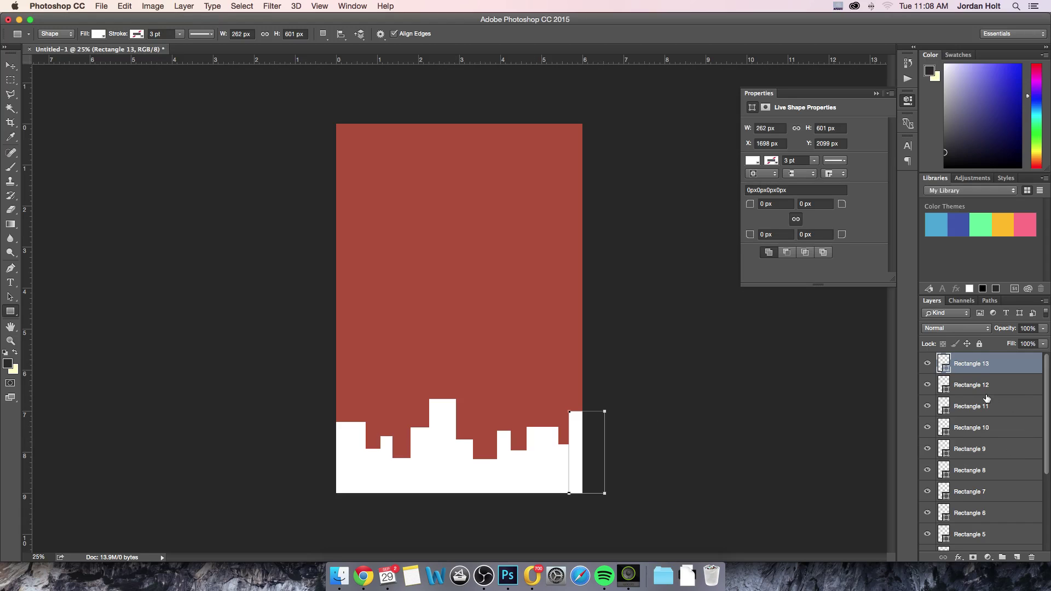
Step: Select Rectangle 1 through Rectangle 13 and merge them into a single shape
scroll(987, 399, down, 3)
scroll(989, 453, up, 3)
click(926, 363)
click(927, 364)
click(927, 385)
click(926, 385)
scroll(990, 416, down, 3)
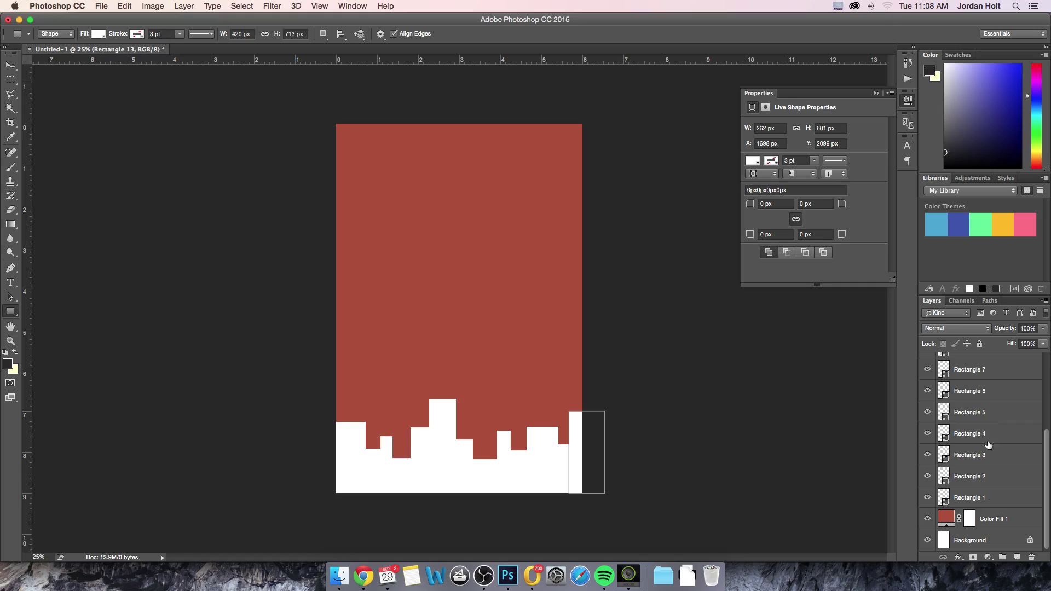
click(986, 503)
scroll(991, 487, up, 3)
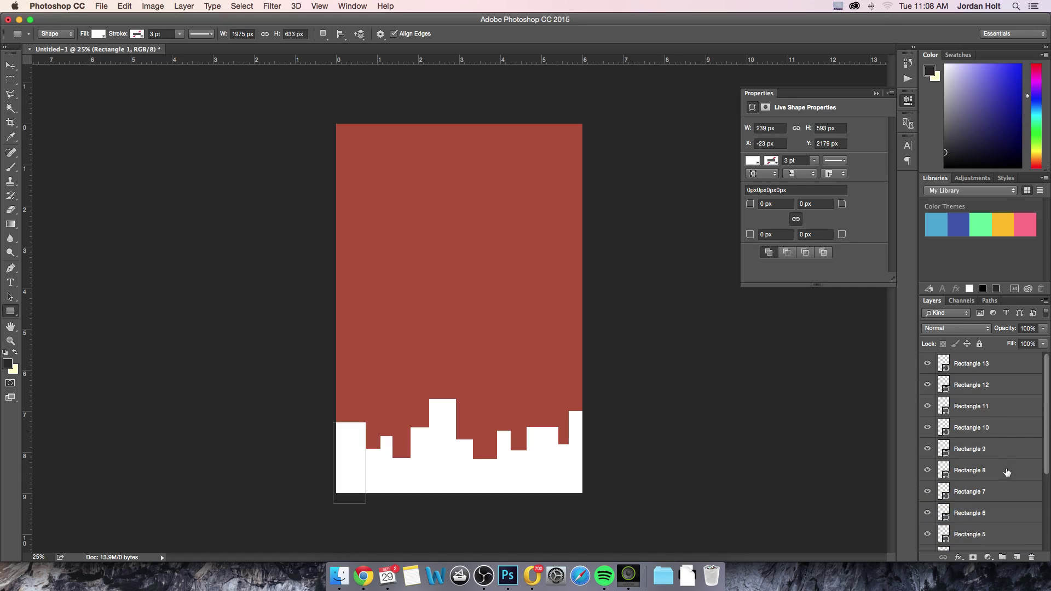
shift+click(985, 365)
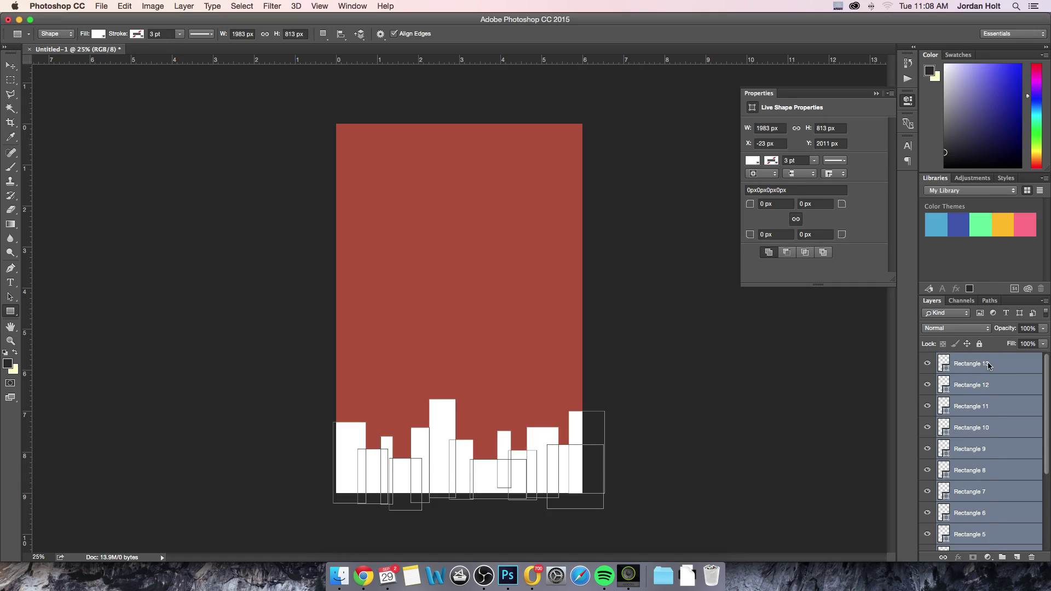
right_click(988, 365)
click(910, 410)
Step: Rename the merged shape layer to 'Skyline'
click(927, 364)
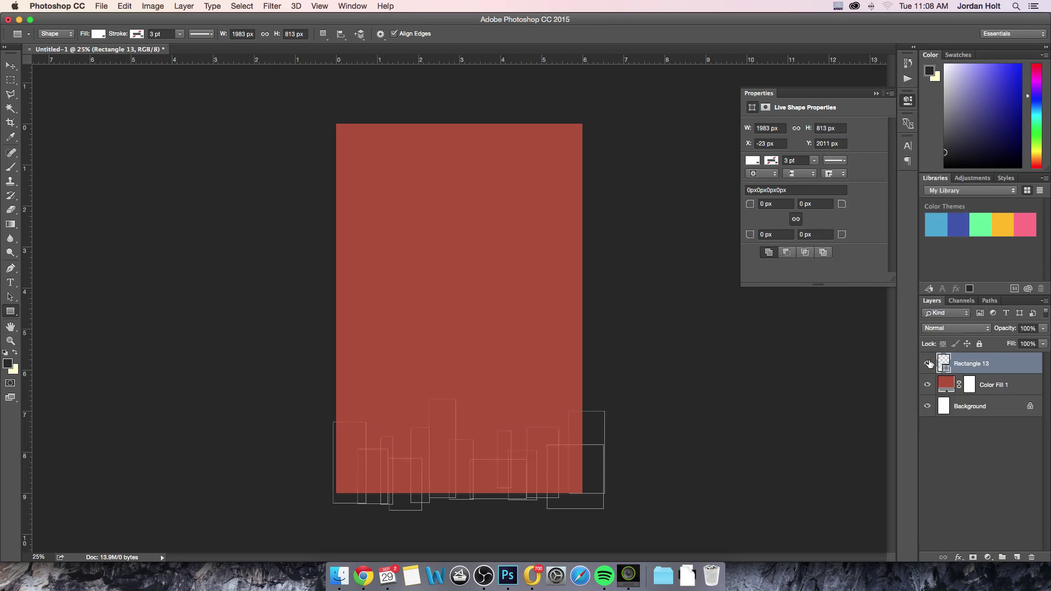
click(927, 363)
click(927, 363)
click(927, 363)
double_click(974, 363)
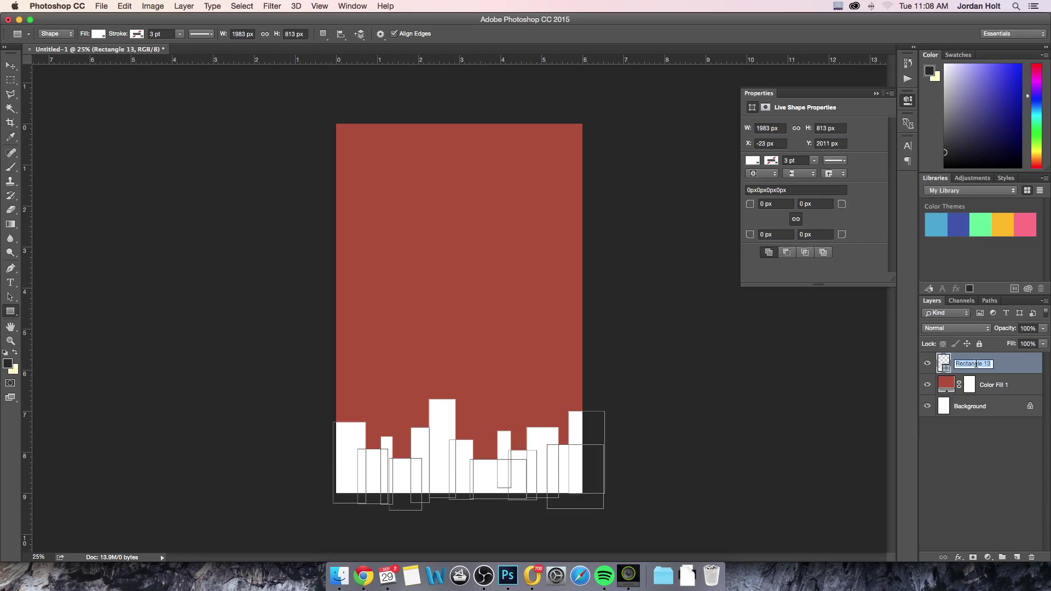
text(Skyline)
key(Return)
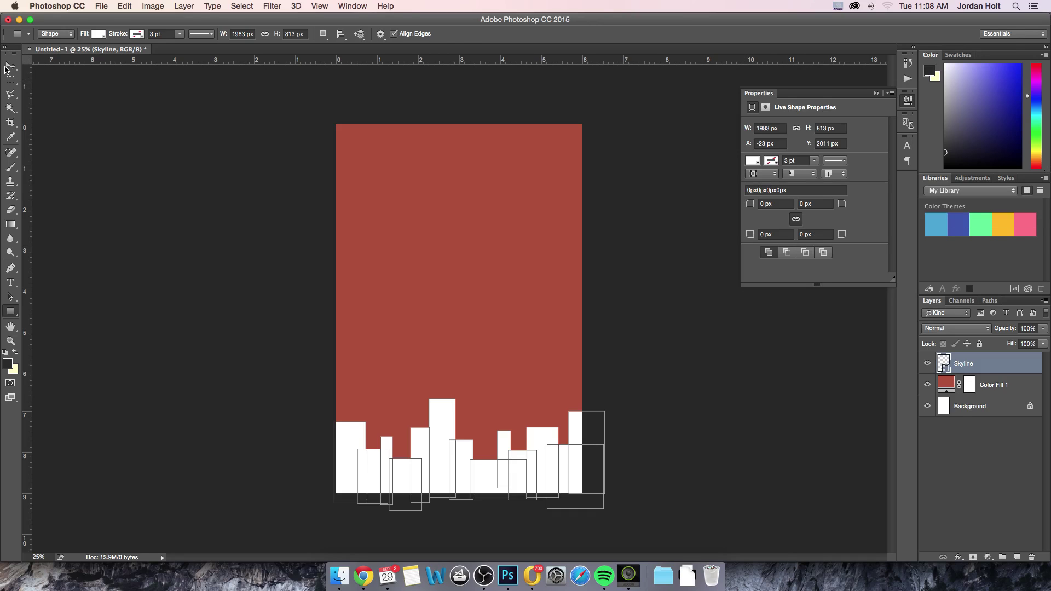
Step: Duplicate the Skyline layer, raise the copy above the original, and set it to 62% opacity
click(10, 66)
drag(563, 481, 558, 498)
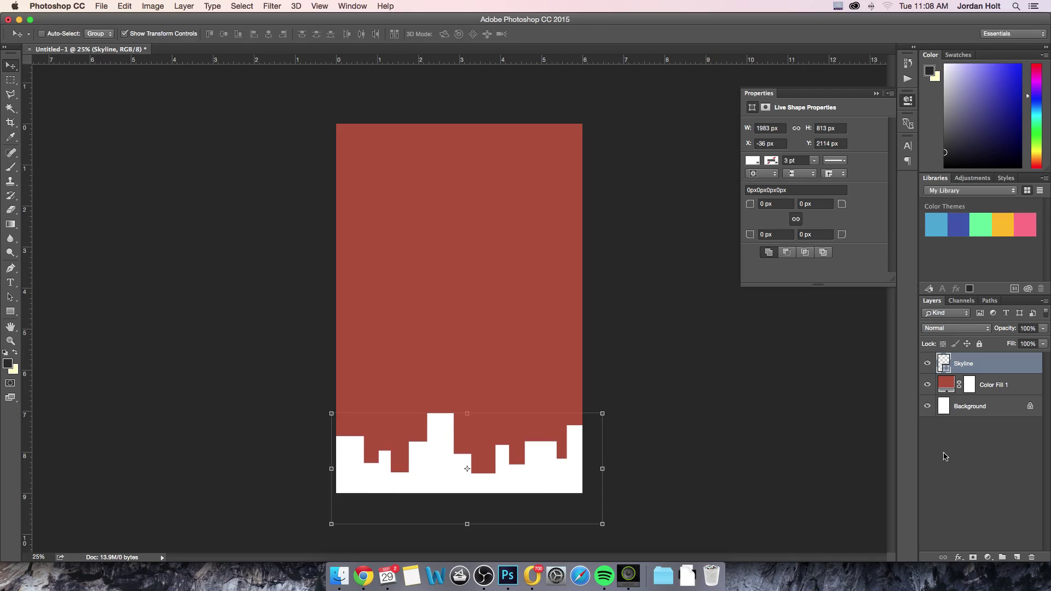
key(super+j)
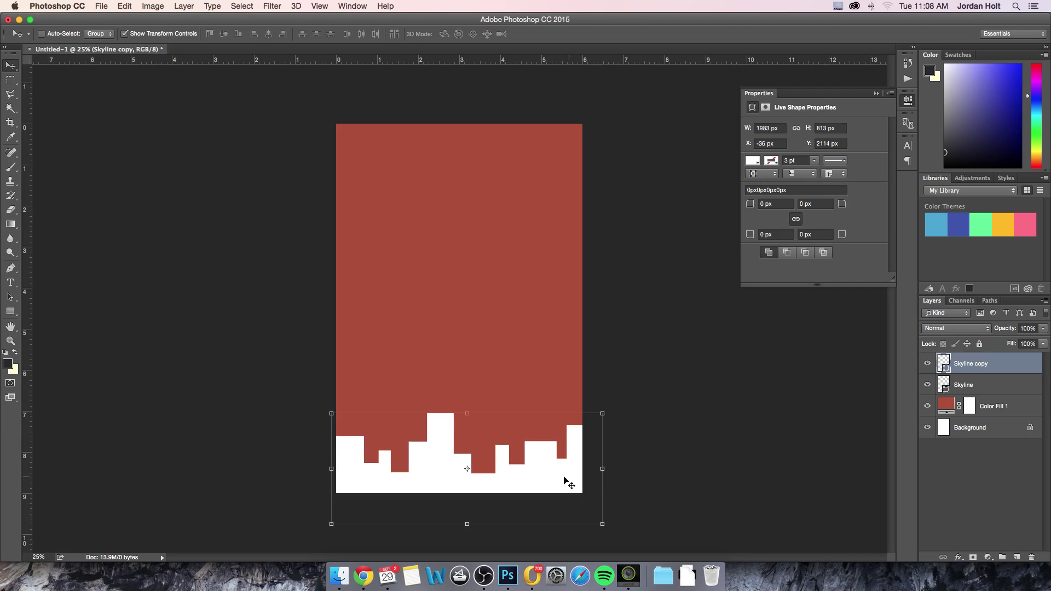
drag(563, 482, 545, 449)
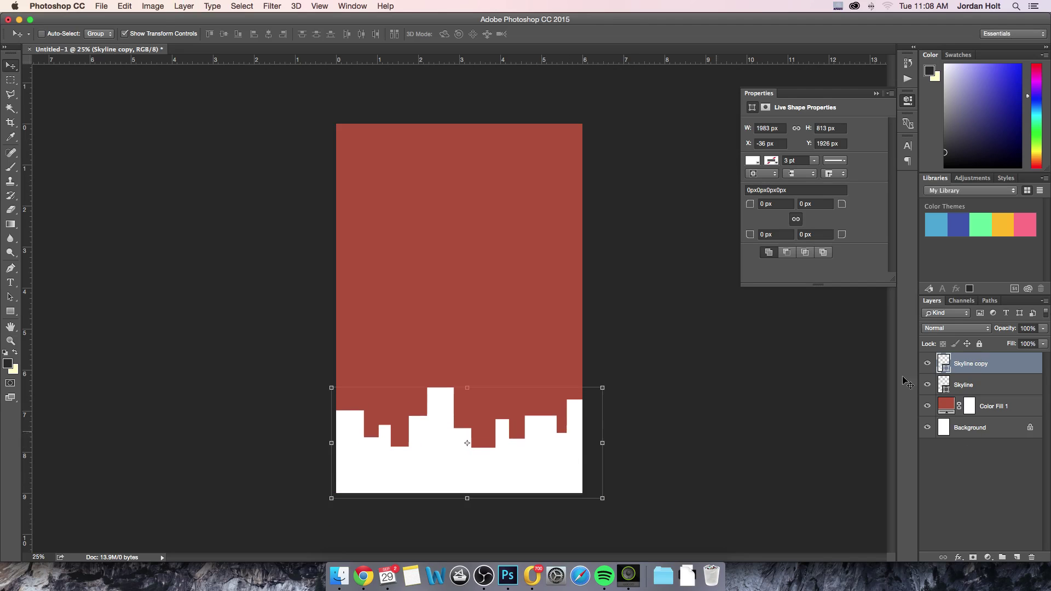
click(1043, 327)
drag(1042, 340, 1025, 342)
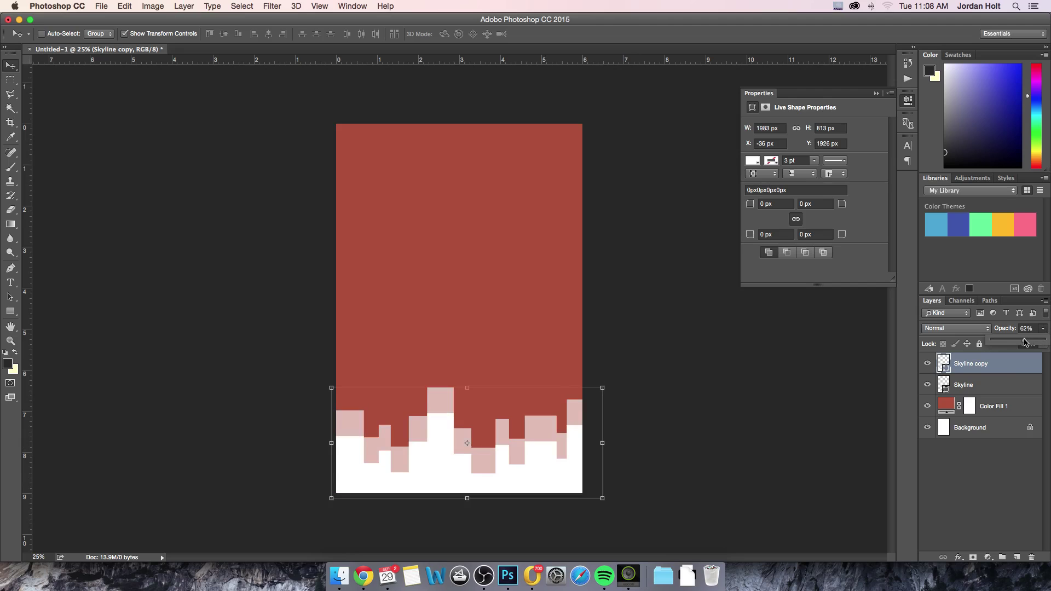
Step: Flip the skyline copy horizontally and scale it down to about 82%
click(130, 5)
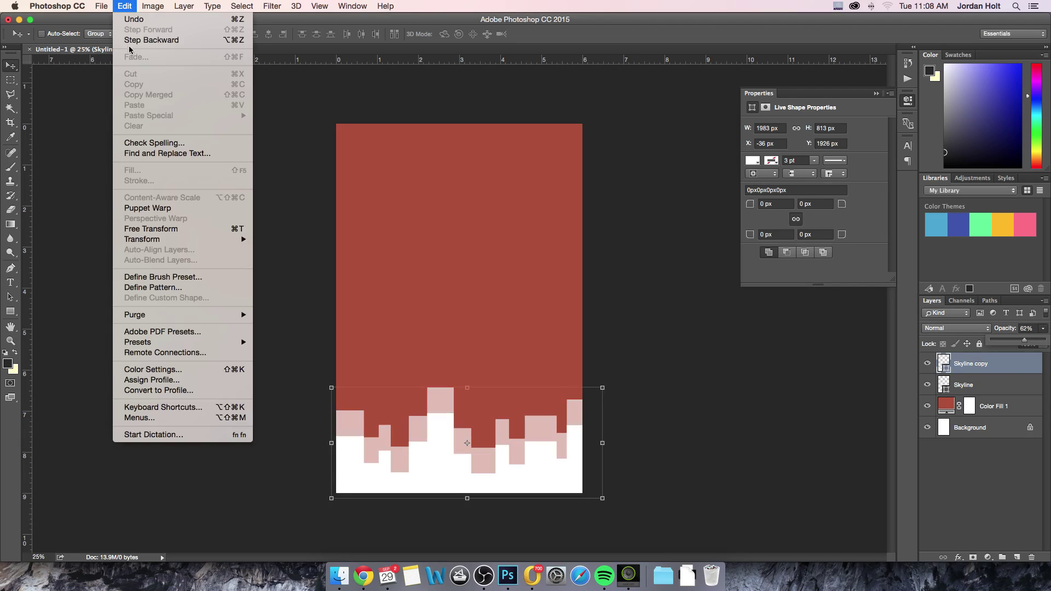
mouse_move(178, 239)
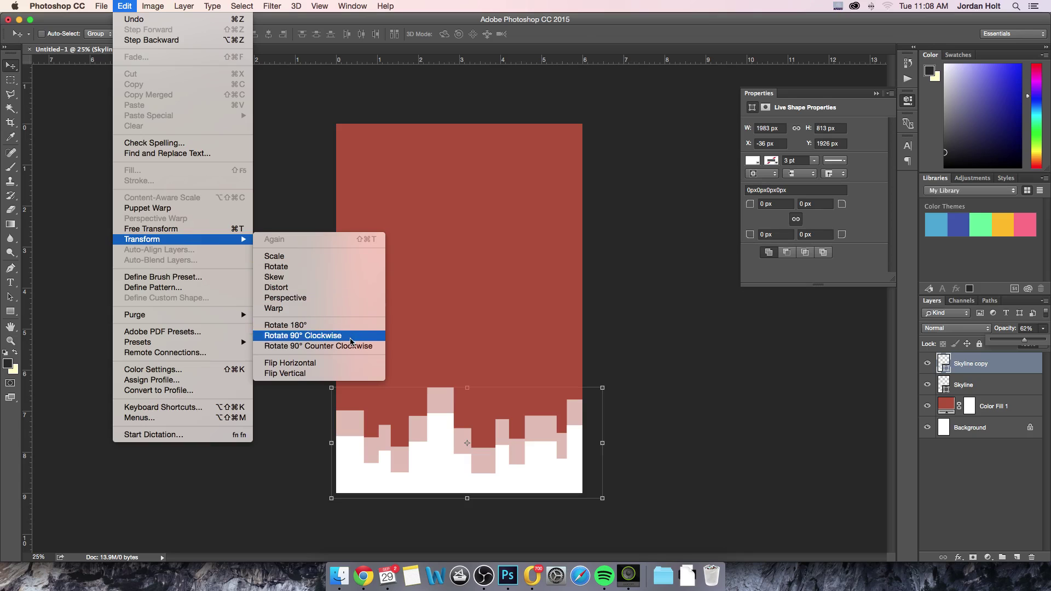
click(328, 362)
mouse_move(489, 431)
mouse_down()
mouse_move(529, 432)
mouse_move(497, 422)
mouse_up()
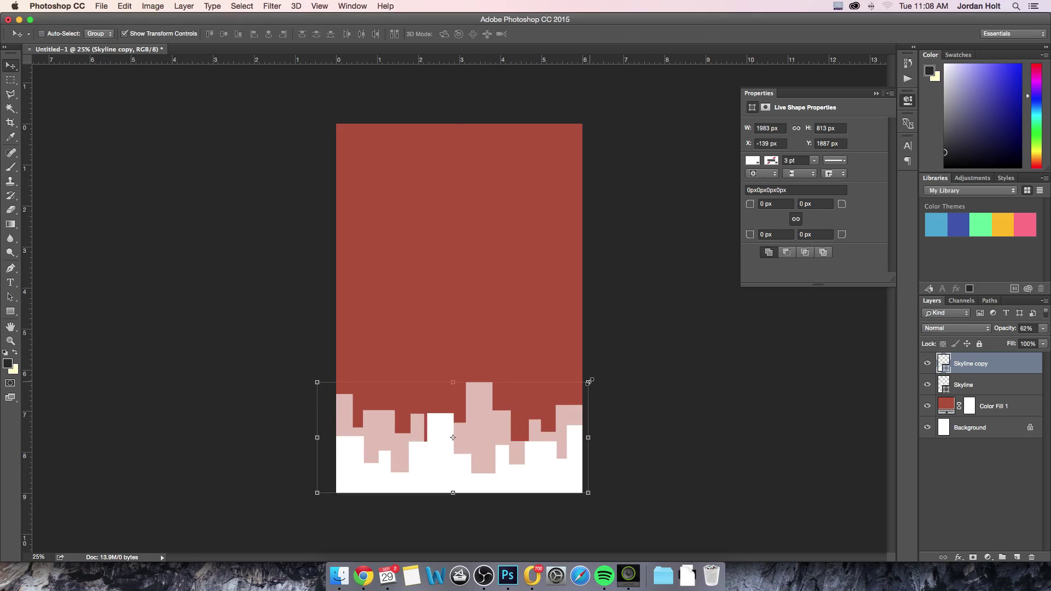
drag(589, 381, 482, 446)
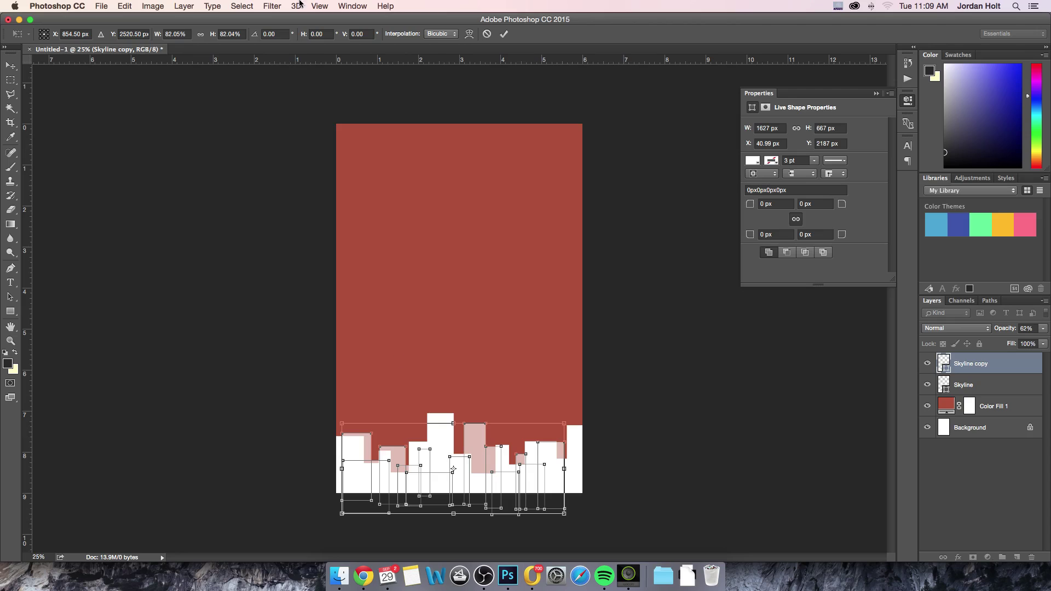
Step: Commit the copy's scaling and lower its opacity to 50%
click(503, 34)
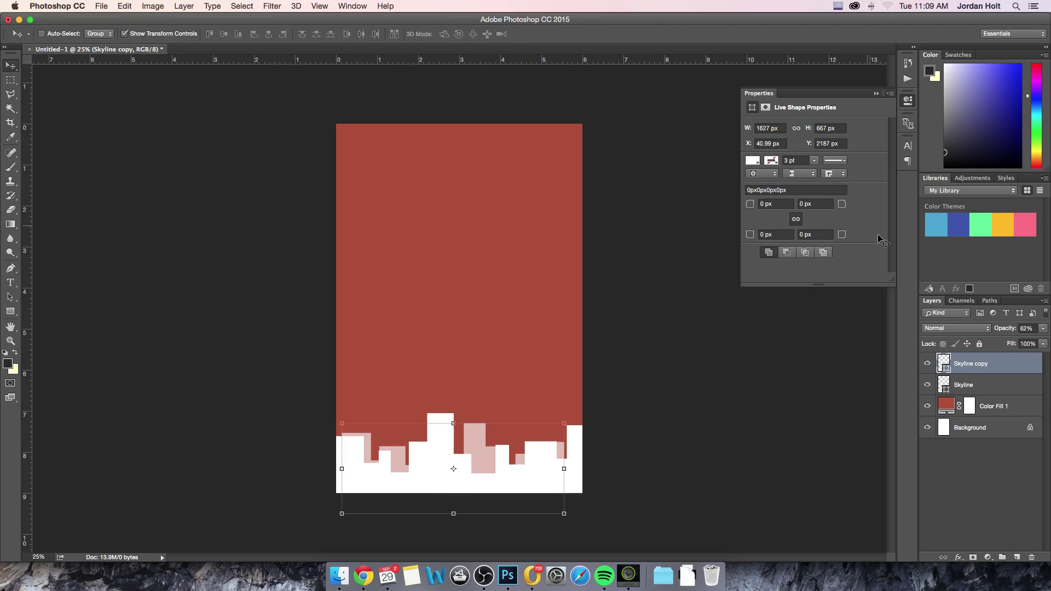
click(1042, 327)
drag(1024, 341, 1017, 345)
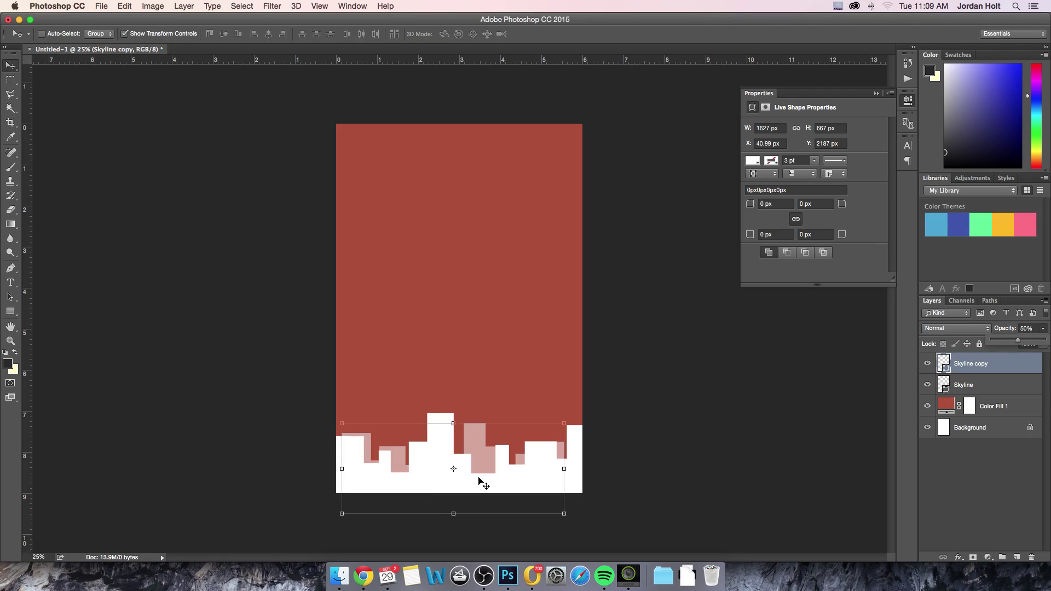
drag(481, 479, 482, 464)
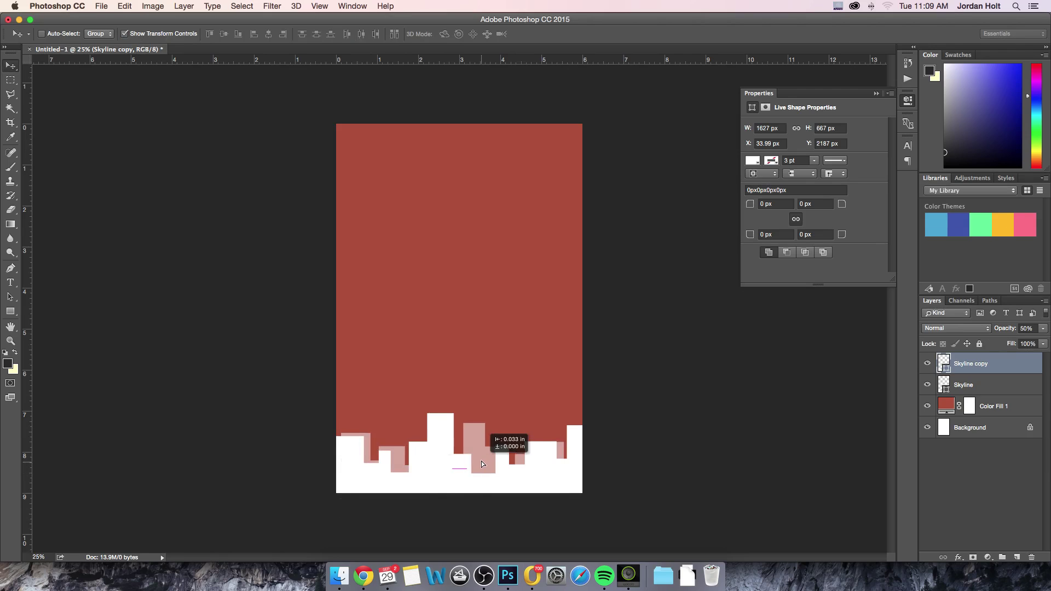
Step: Stretch the skyline copy wider across the bottom, aligned with the cover's left edge
drag(481, 461, 478, 461)
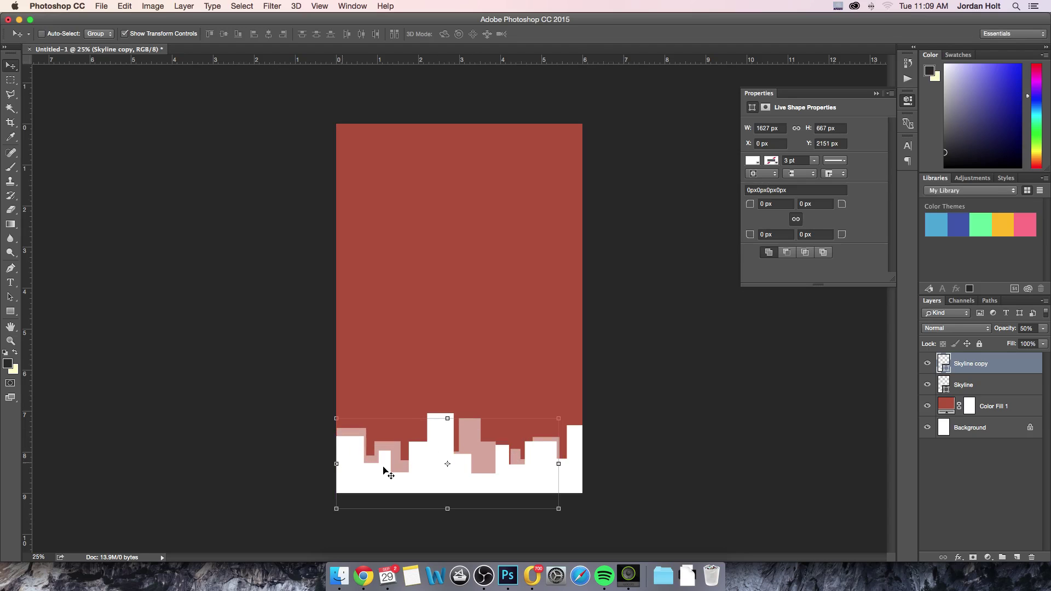
drag(560, 464, 624, 464)
drag(525, 477, 503, 476)
drag(603, 414, 581, 427)
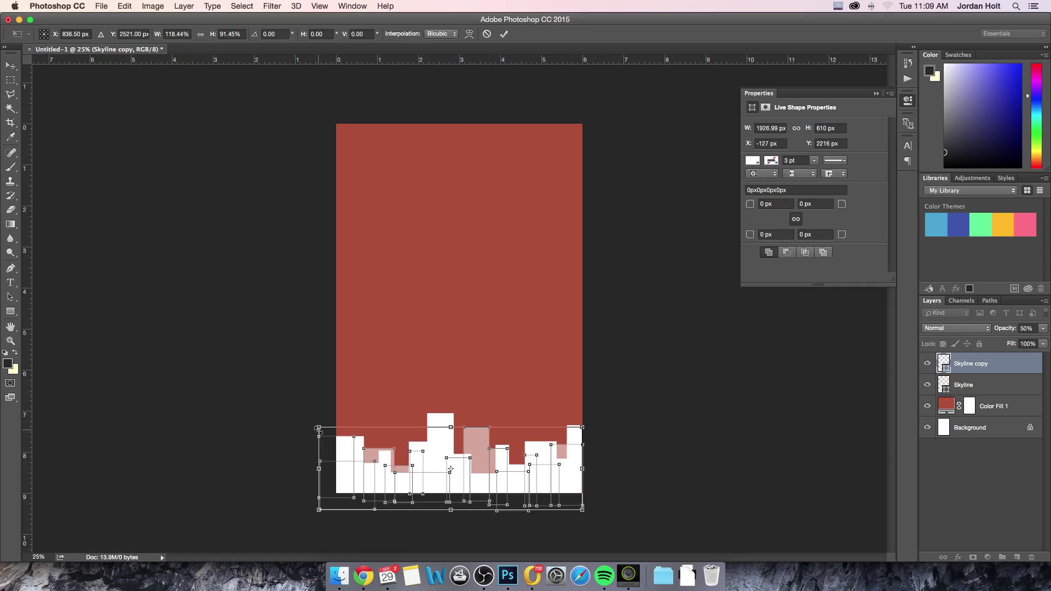
drag(318, 428, 339, 434)
click(504, 35)
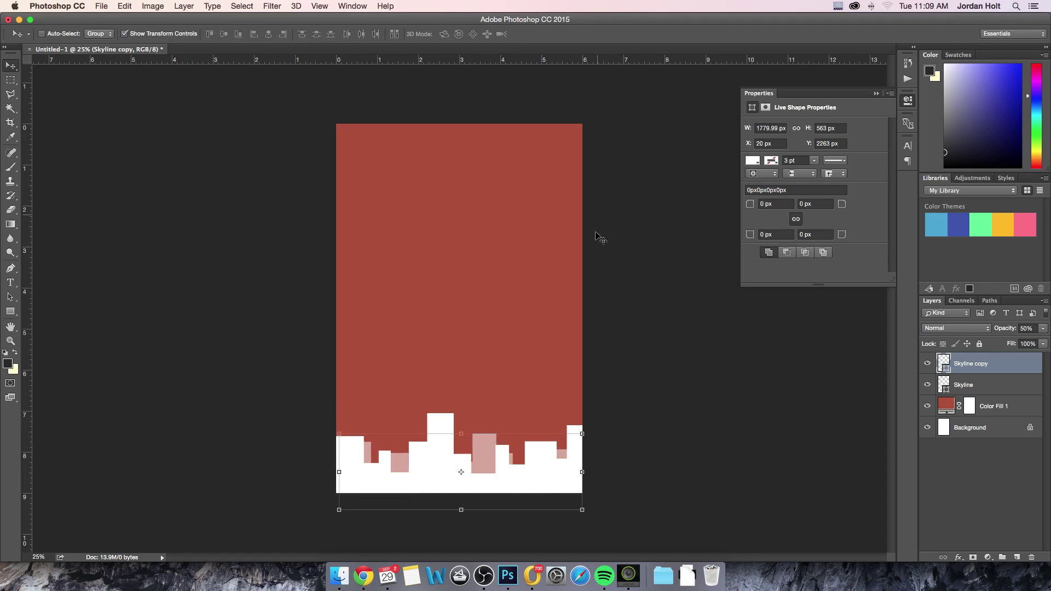
key(shift+Up)
key(shift+Up)
key(shift+Up)
key(shift+Up)
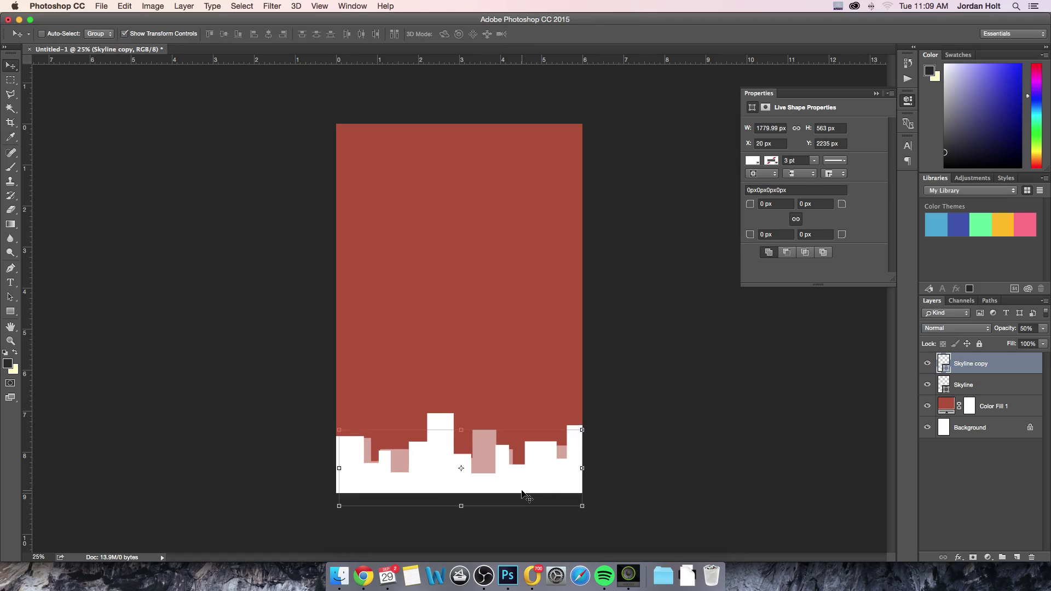
key(shift+Down)
key(shift+Down)
key(shift+Down)
key(shift+Down)
key(shift+Down)
key(shift+Down)
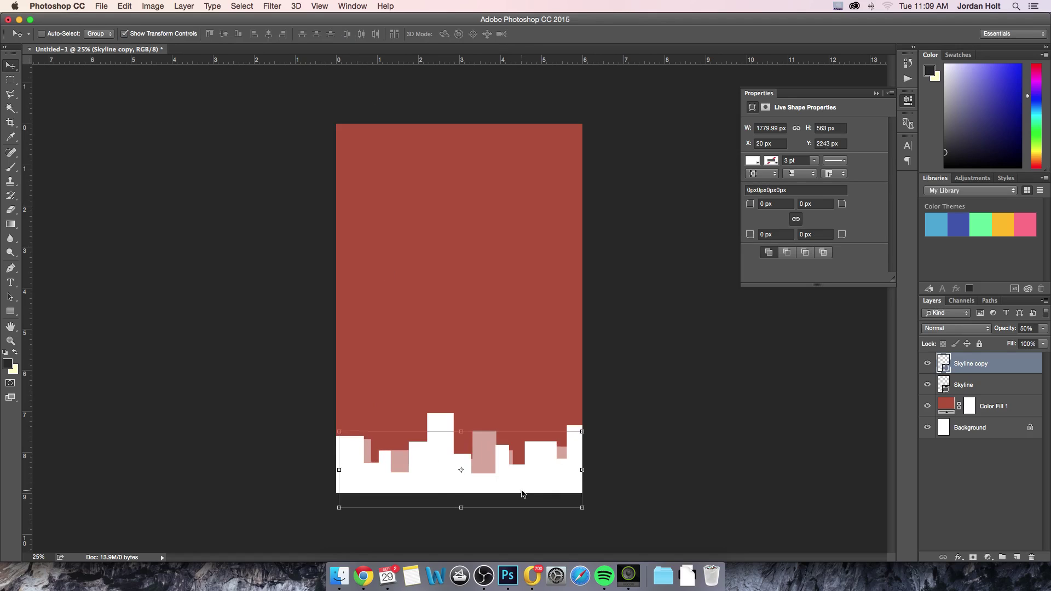
mouse_move(535, 487)
mouse_down()
mouse_move(514, 478)
mouse_move(528, 481)
mouse_up()
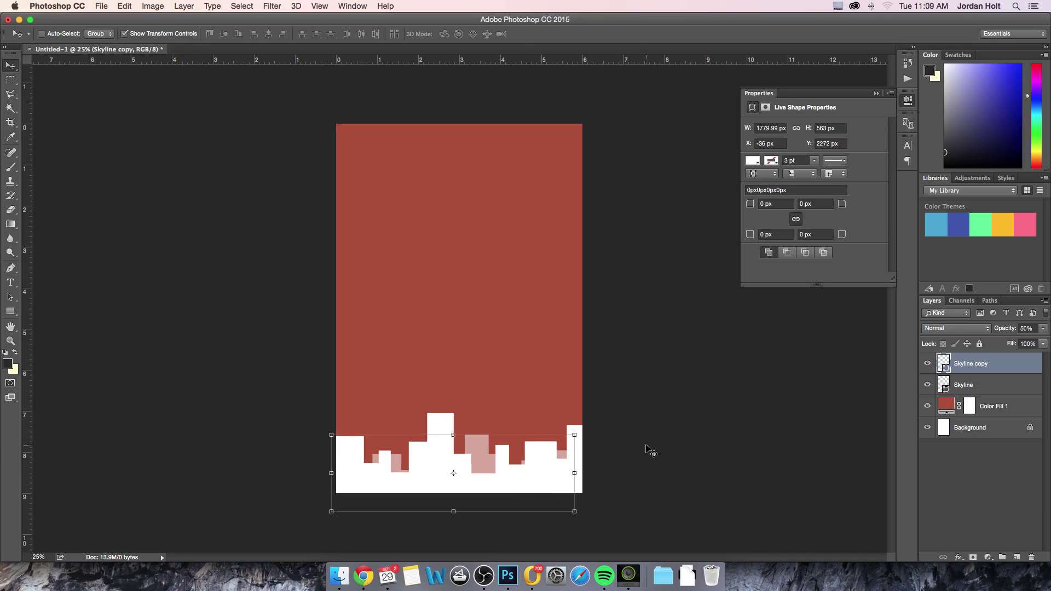
Step: Move the copy beneath the original and rename them 'Skyline Below' and 'Skyline Above'
drag(965, 372, 965, 388)
double_click(973, 385)
text(Skyline Belo)
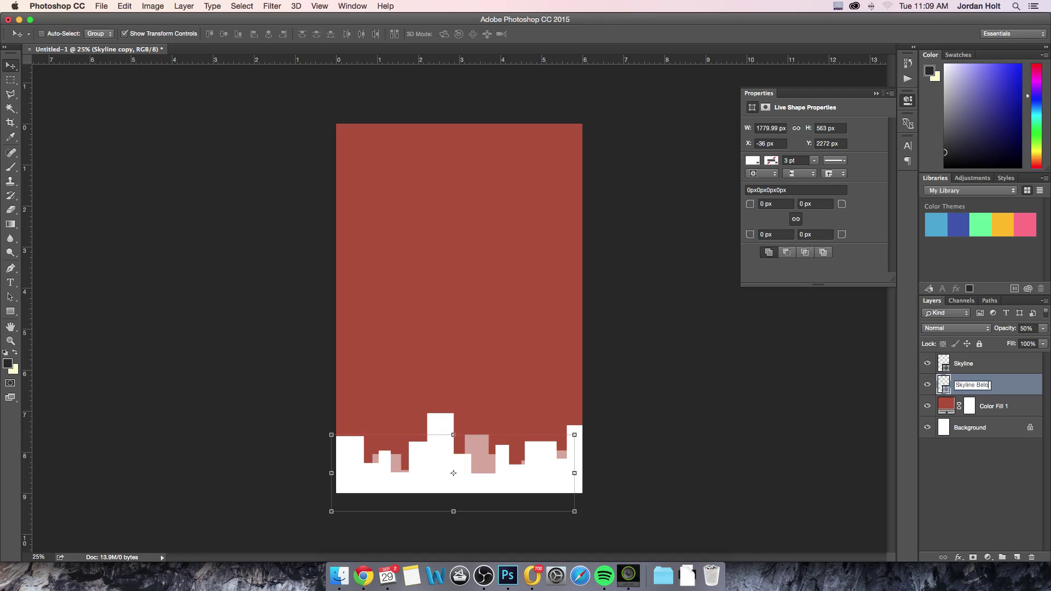
text(w)
double_click(964, 364)
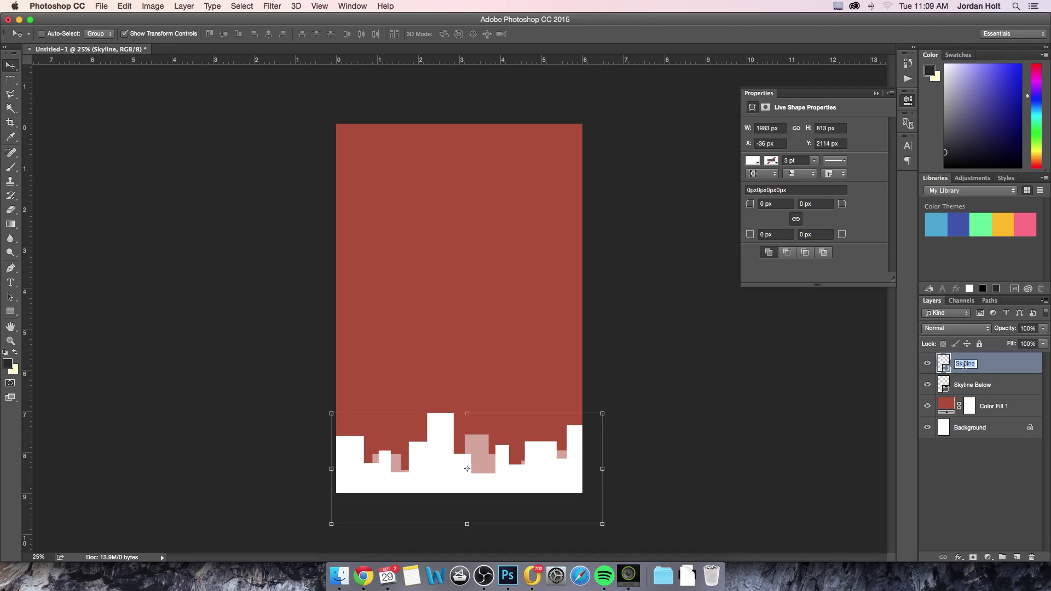
text(Skyline Above)
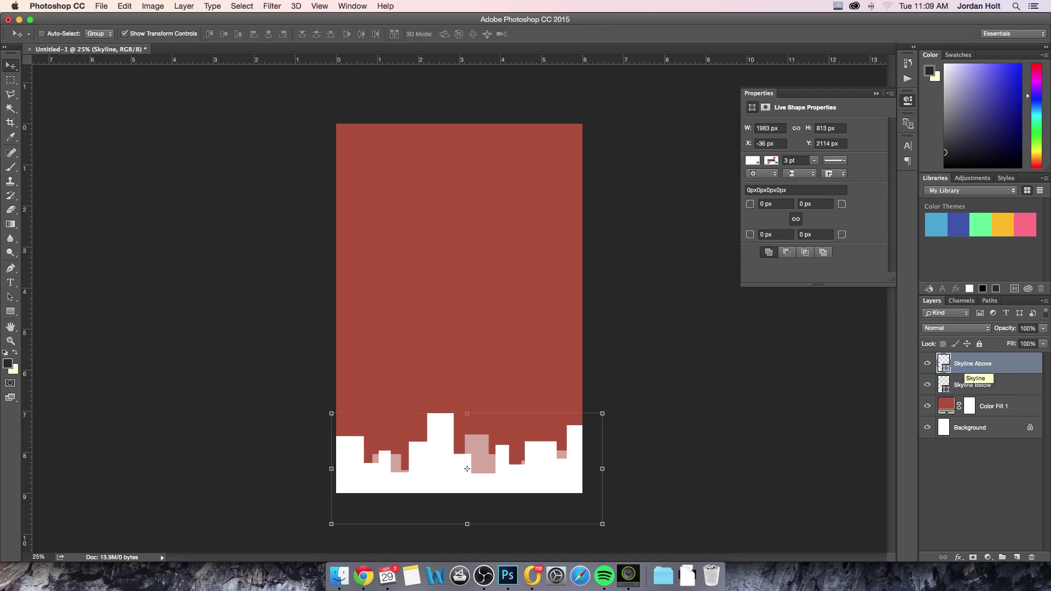
key(Return)
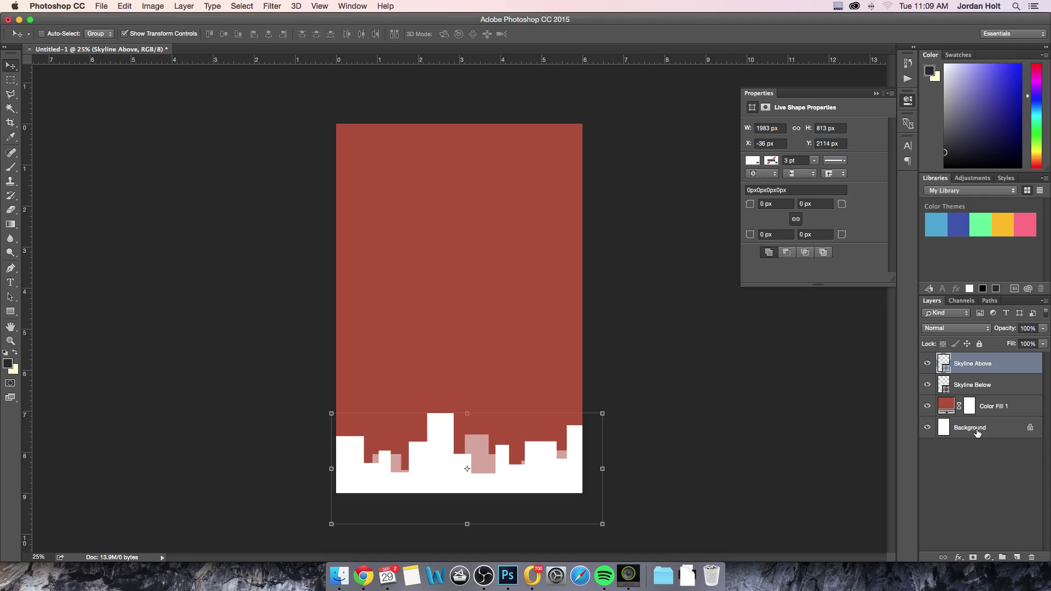
Step: Zoom into the upper cover and add an empty layer above Skyline Above
click(1015, 427)
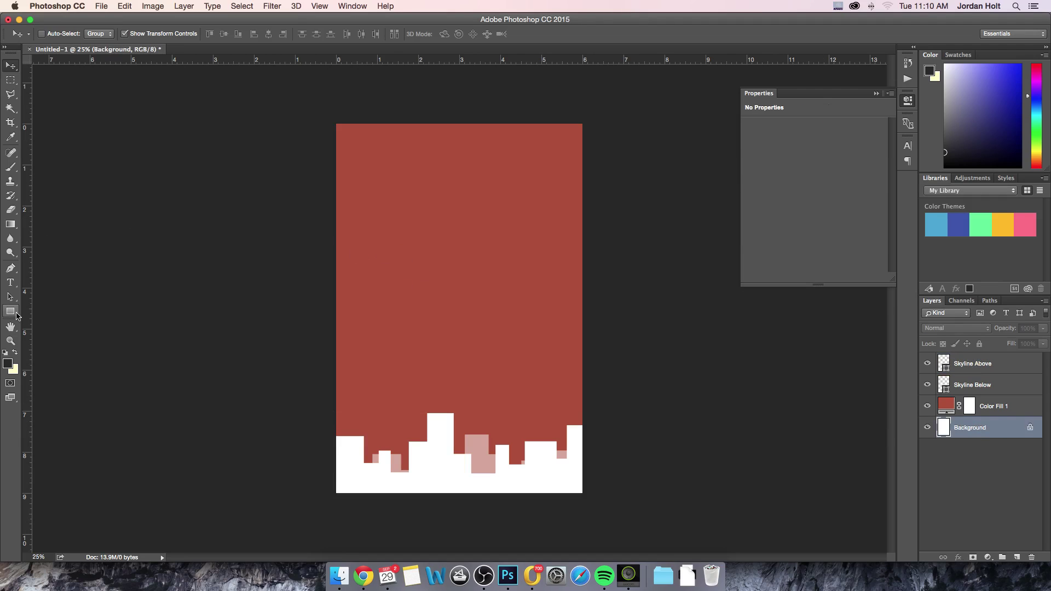
key(super+equal)
key(super+equal)
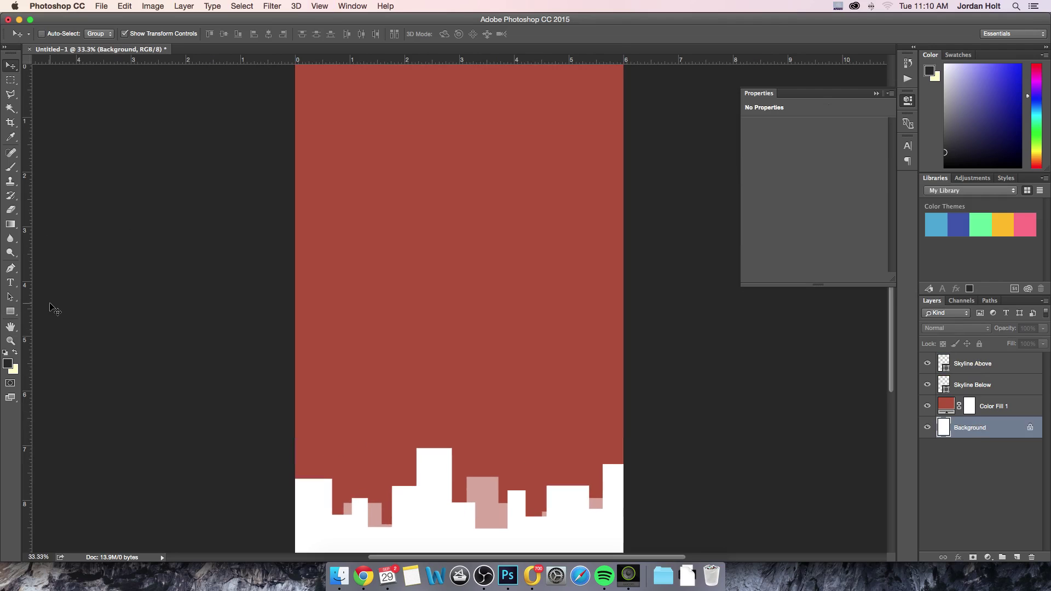
drag(282, 250, 317, 325)
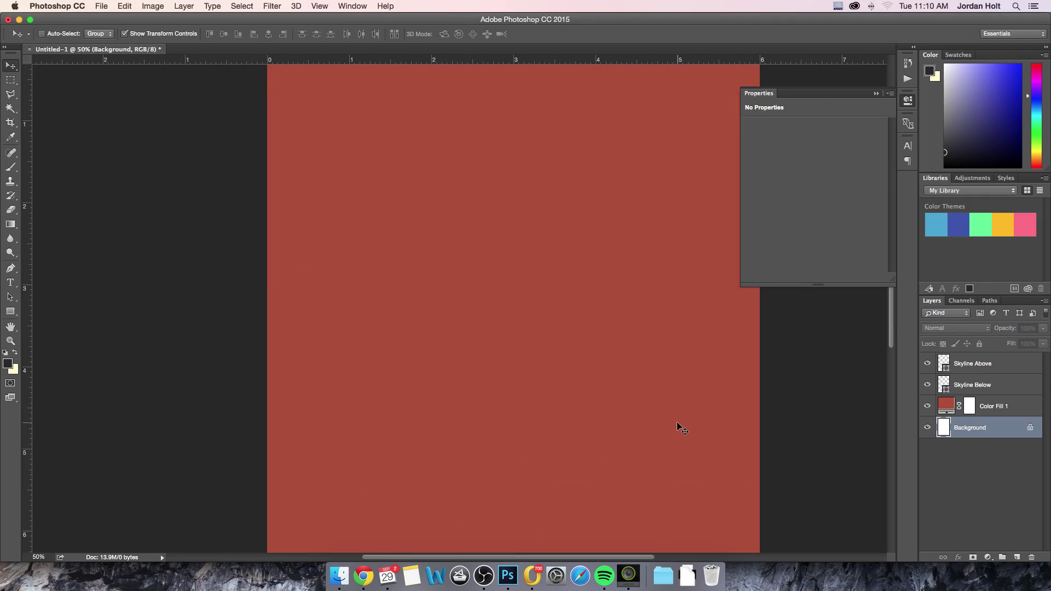
click(1036, 368)
click(1014, 555)
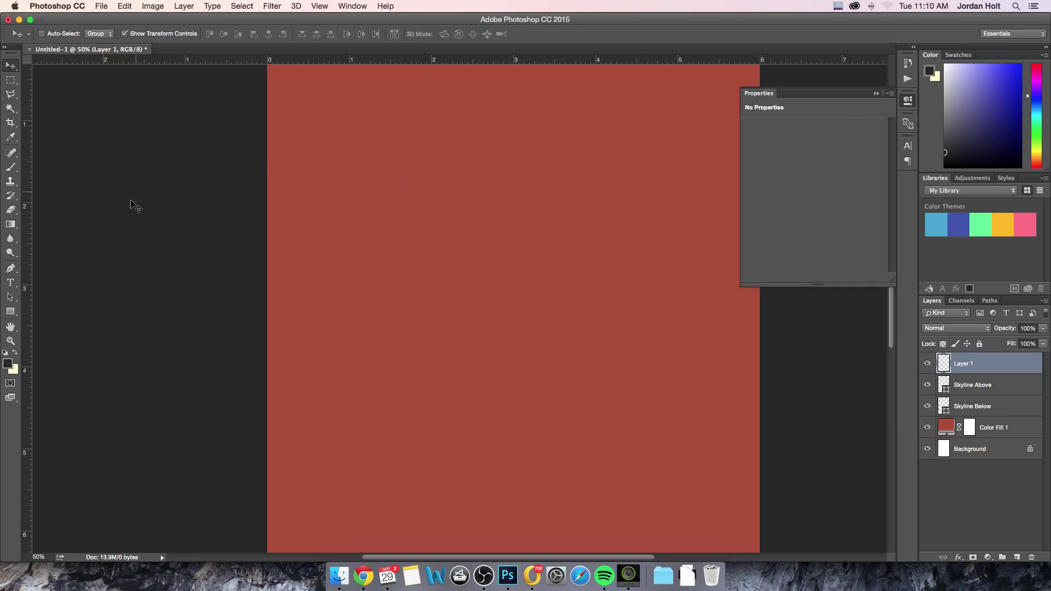
Step: Draw a tall, narrow white rounded-rectangle bar (43 × 262 px) in the upper-left
click(10, 312)
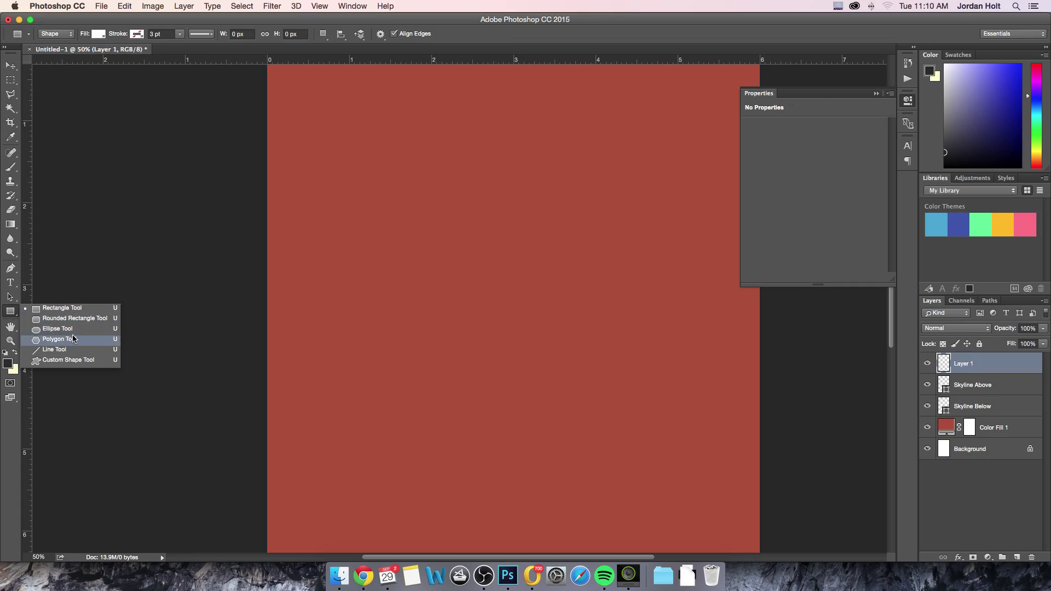
click(74, 318)
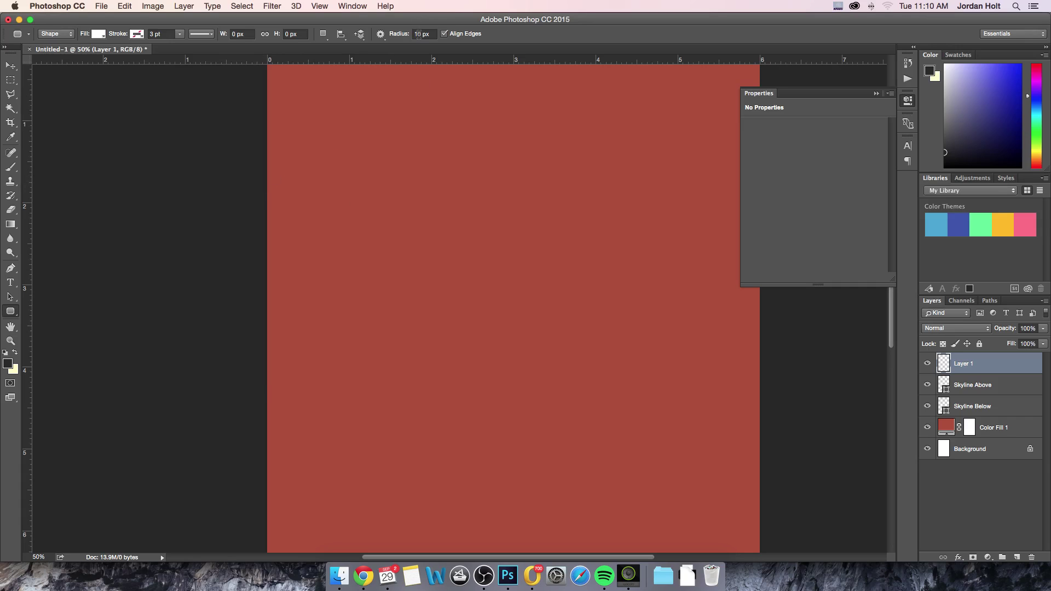
click(5, 314)
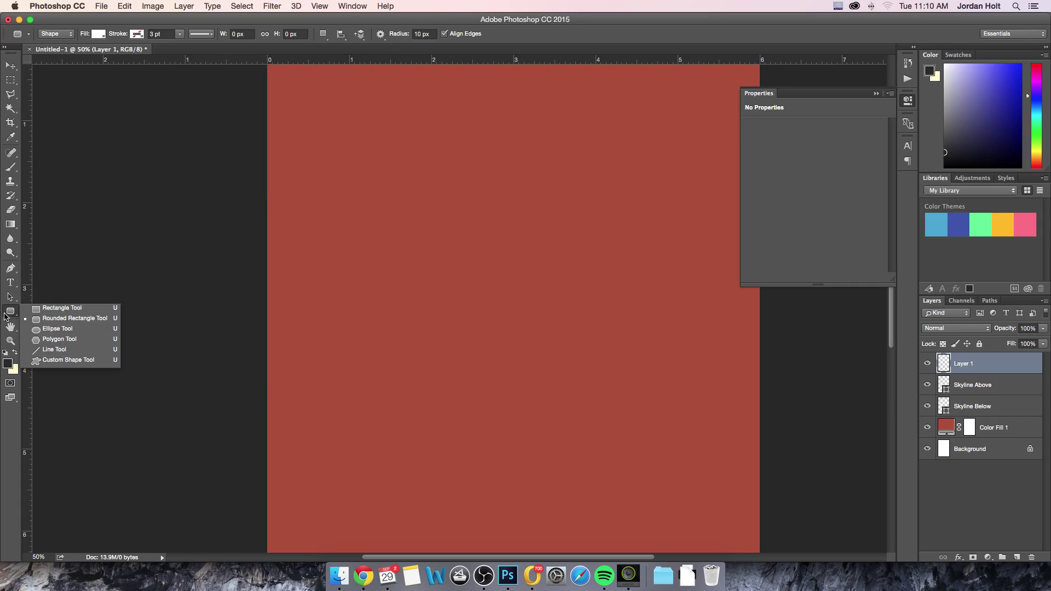
click(89, 323)
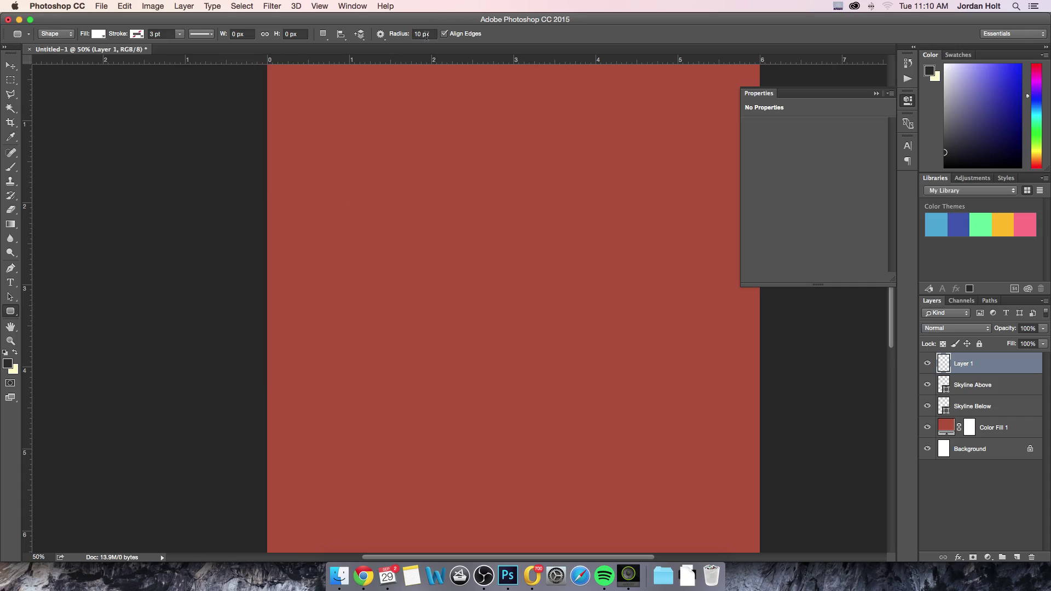
click(425, 34)
drag(335, 204, 350, 291)
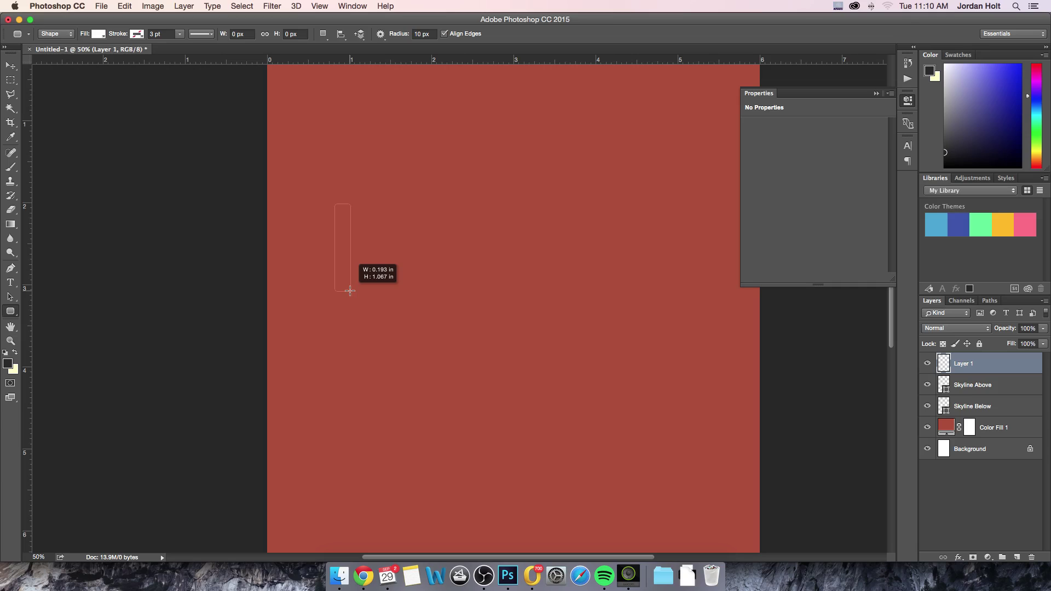
drag(349, 290, 350, 291)
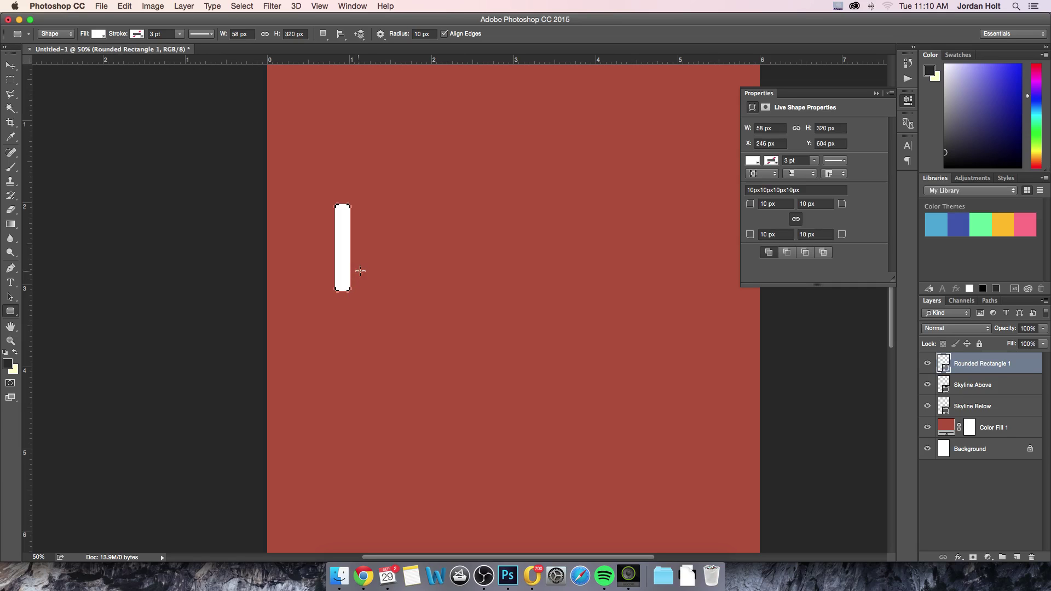
key(super+z)
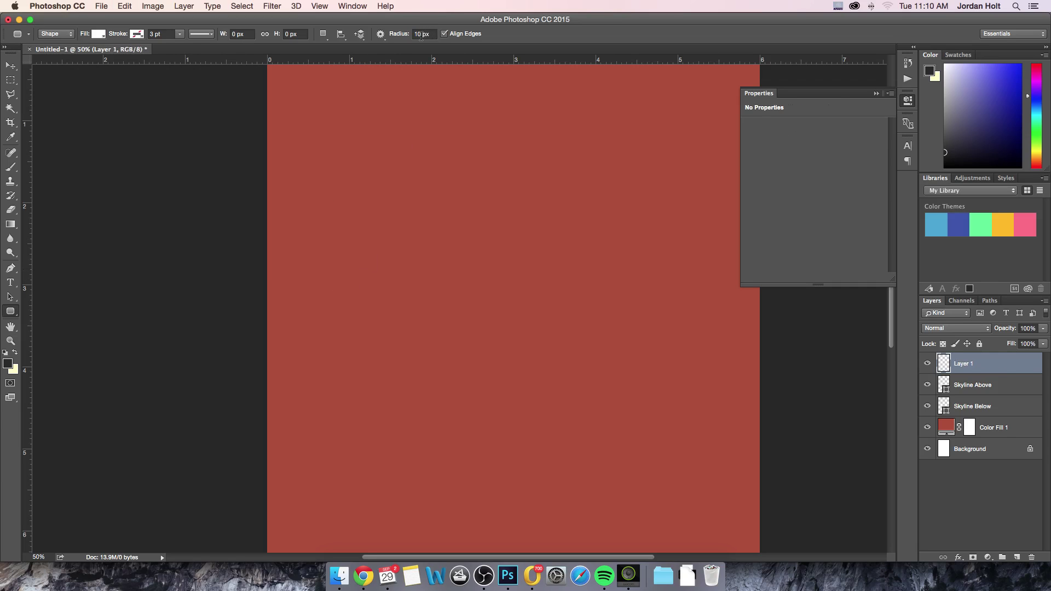
click(414, 34)
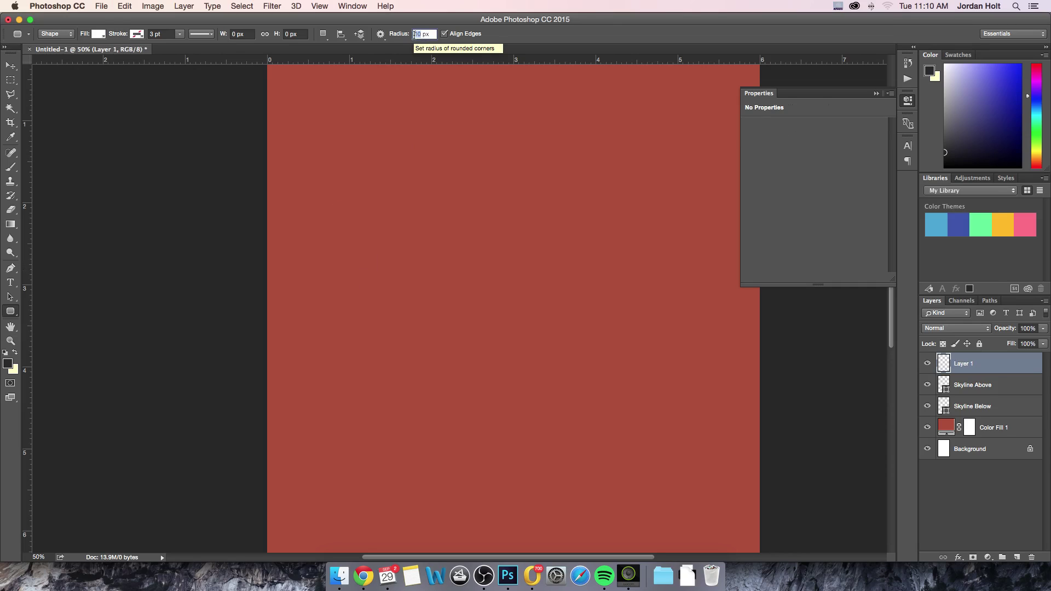
drag(320, 212, 330, 283)
Step: Zoom to 100% centred on the white bar and hide the shape transform controls
click(12, 66)
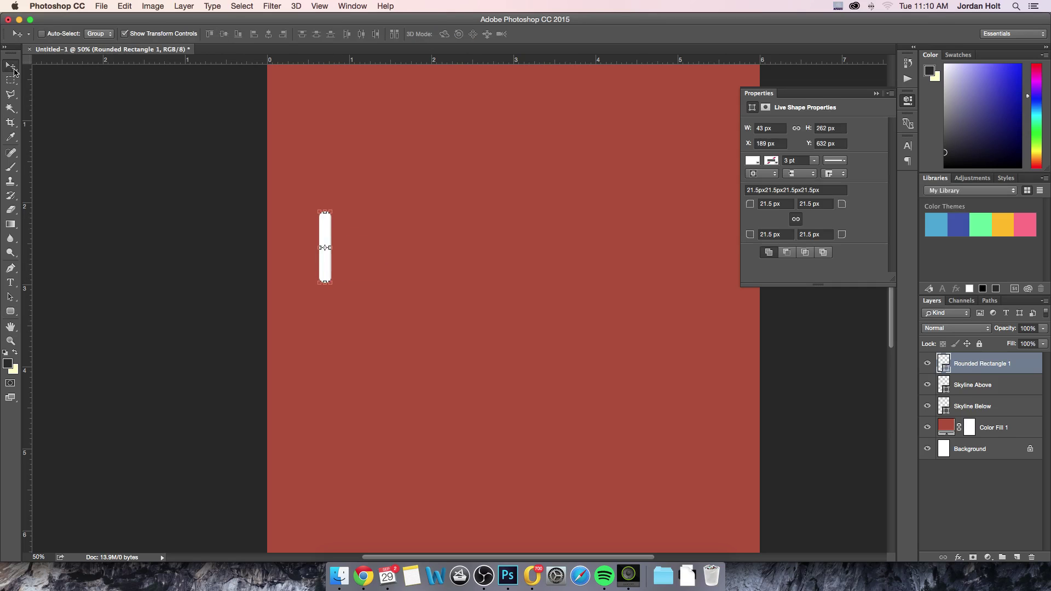
key(super+1)
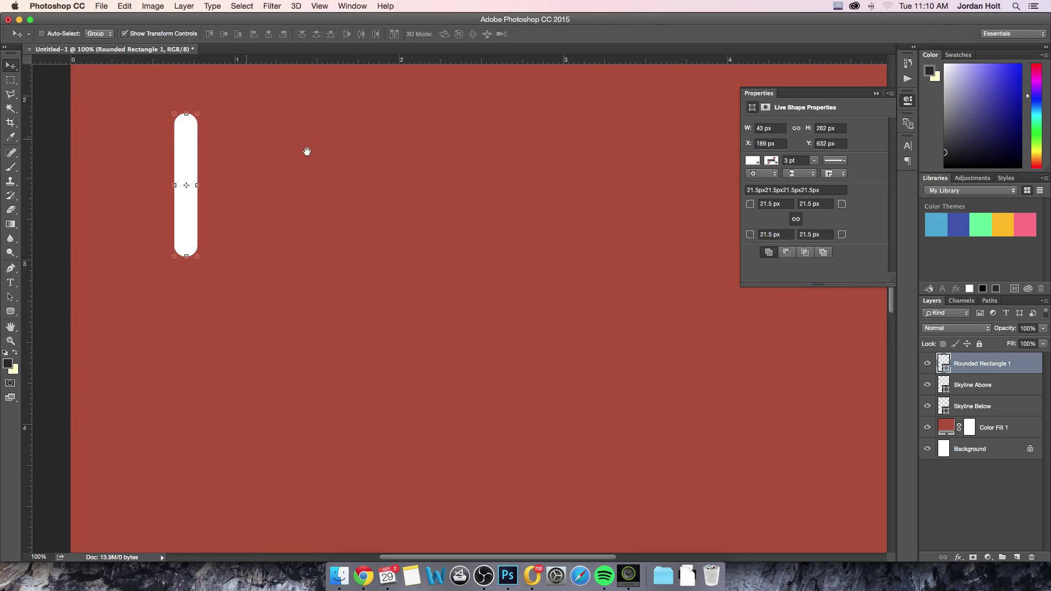
drag(312, 152, 522, 200)
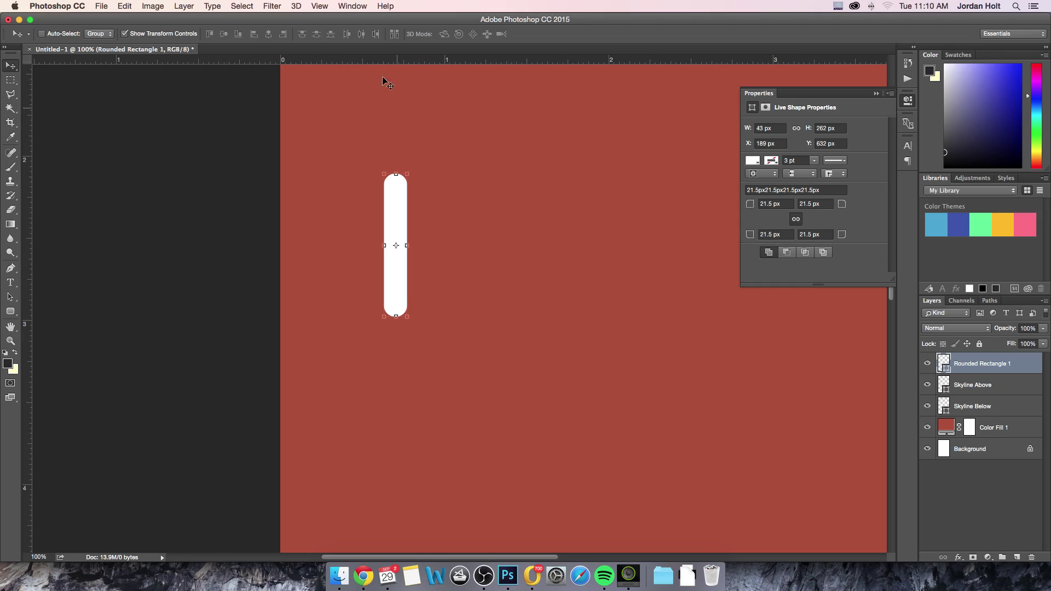
click(125, 33)
Step: Add a new layer named 'Wings/Tail' above the bar
click(1016, 557)
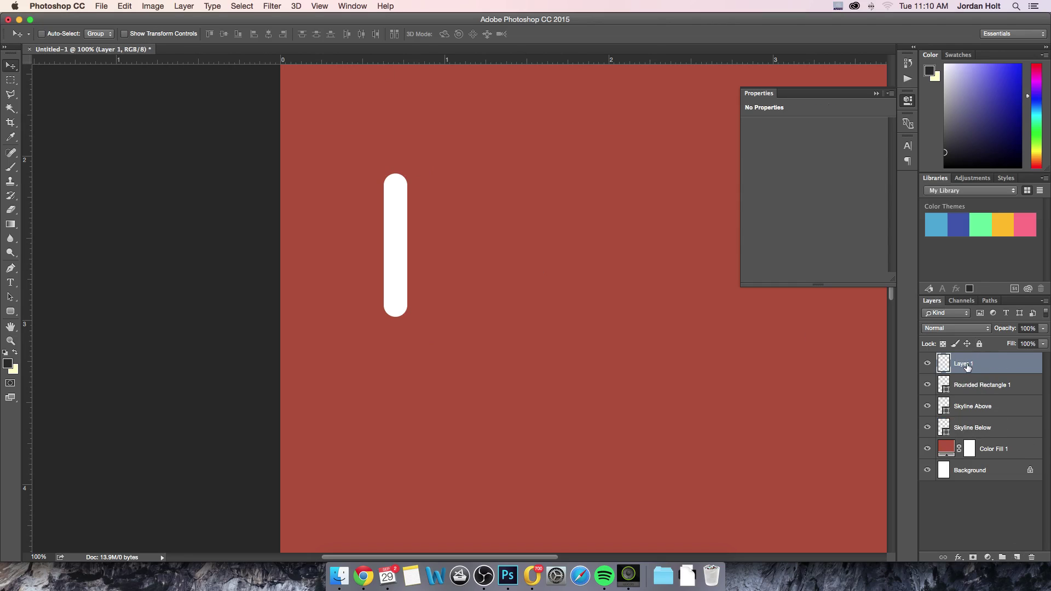
double_click(967, 364)
text(Wings/)
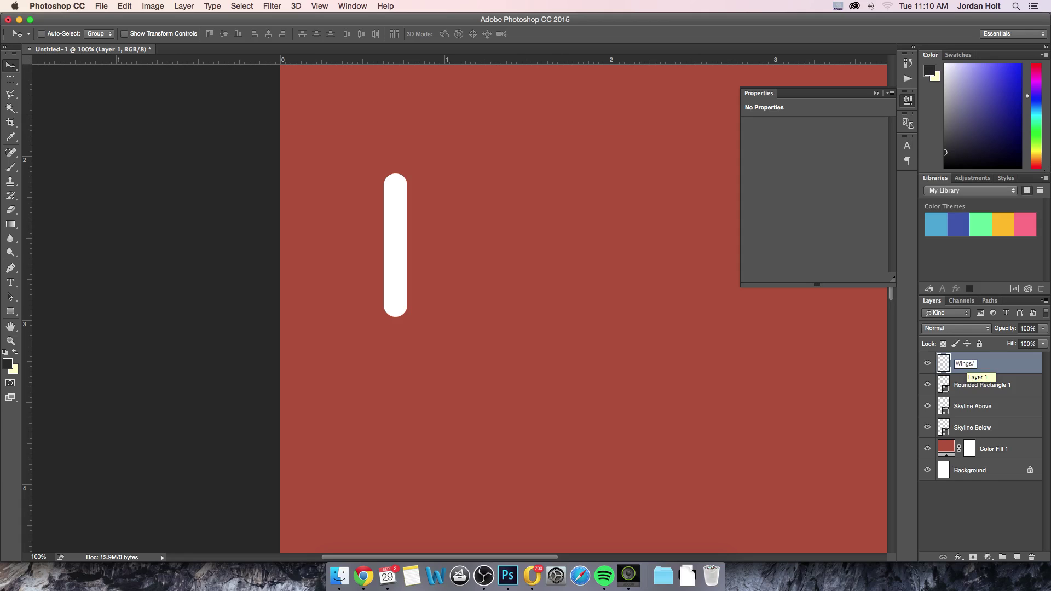
text(Tail)
key(Return)
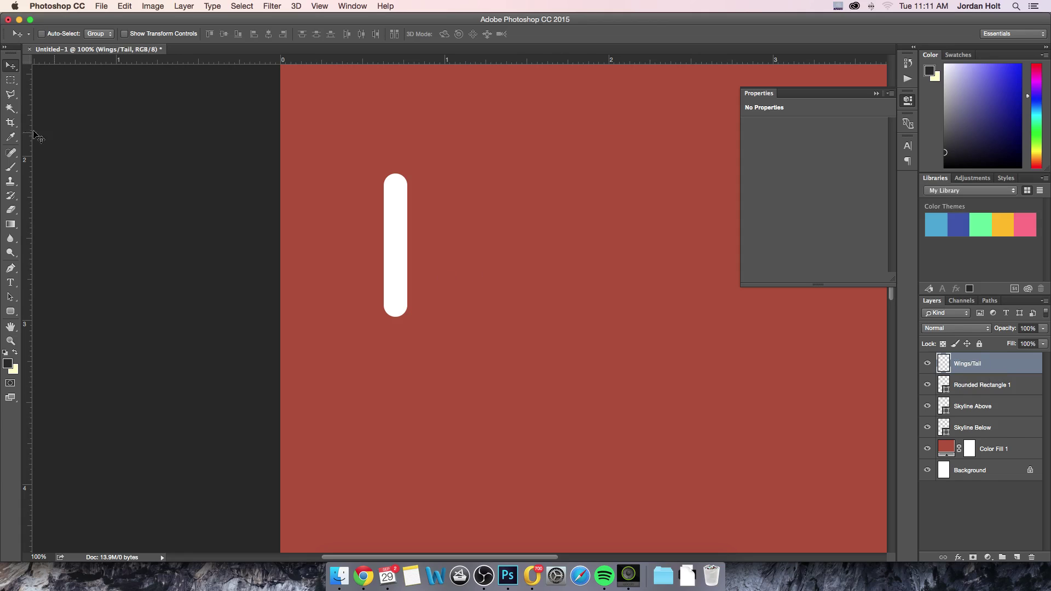
Step: Outline the left wing and tail shape with a polygonal selection beside the bar
click(10, 94)
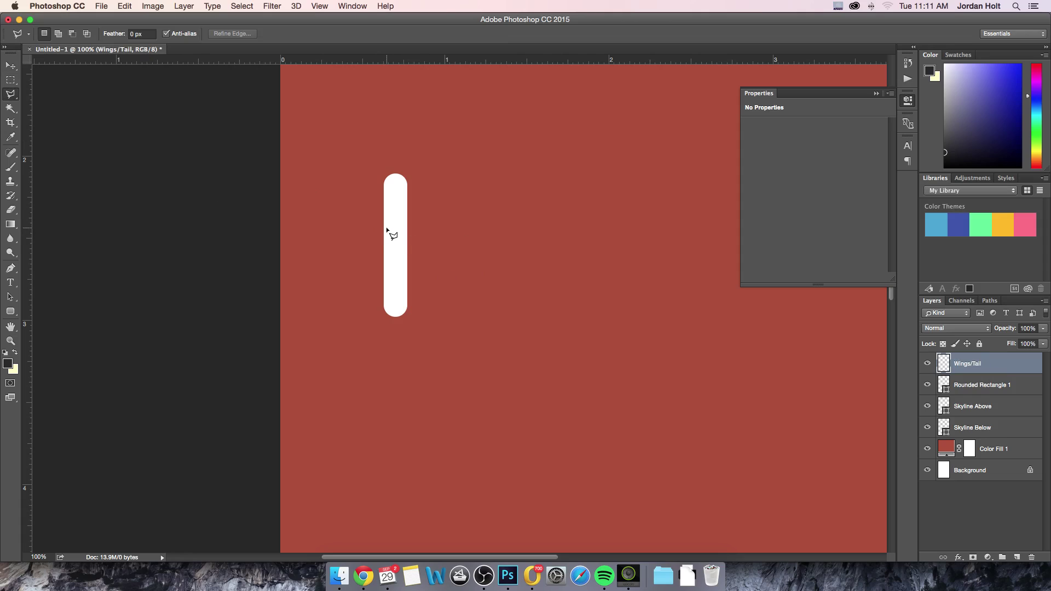
click(307, 270)
click(385, 259)
click(396, 365)
click(386, 224)
Step: Set the foreground colour to pure white (#ffffff) with the Brush tool active
click(11, 167)
click(14, 353)
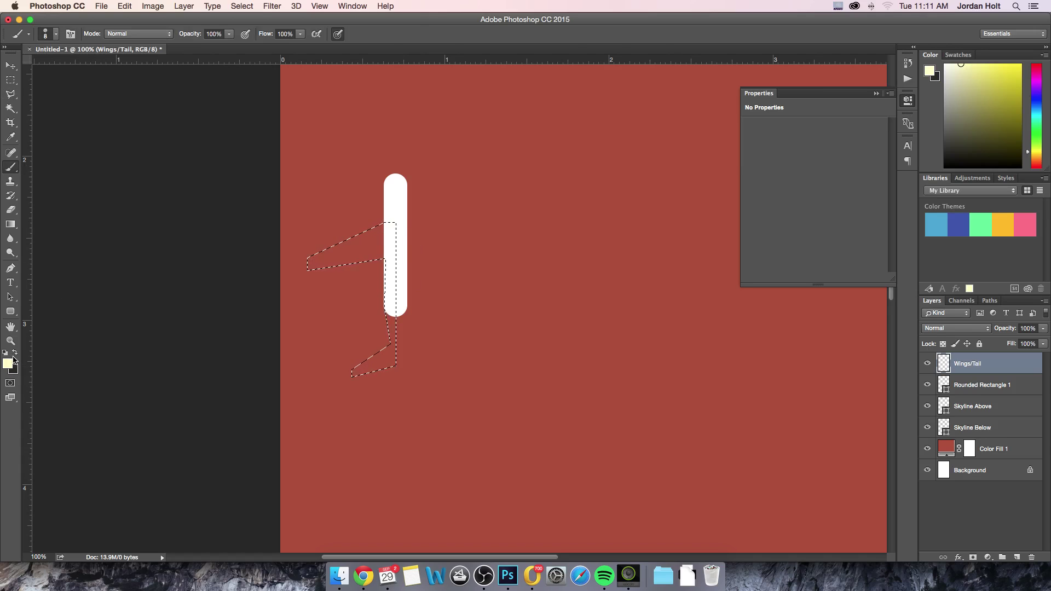
click(9, 363)
drag(413, 226, 310, 145)
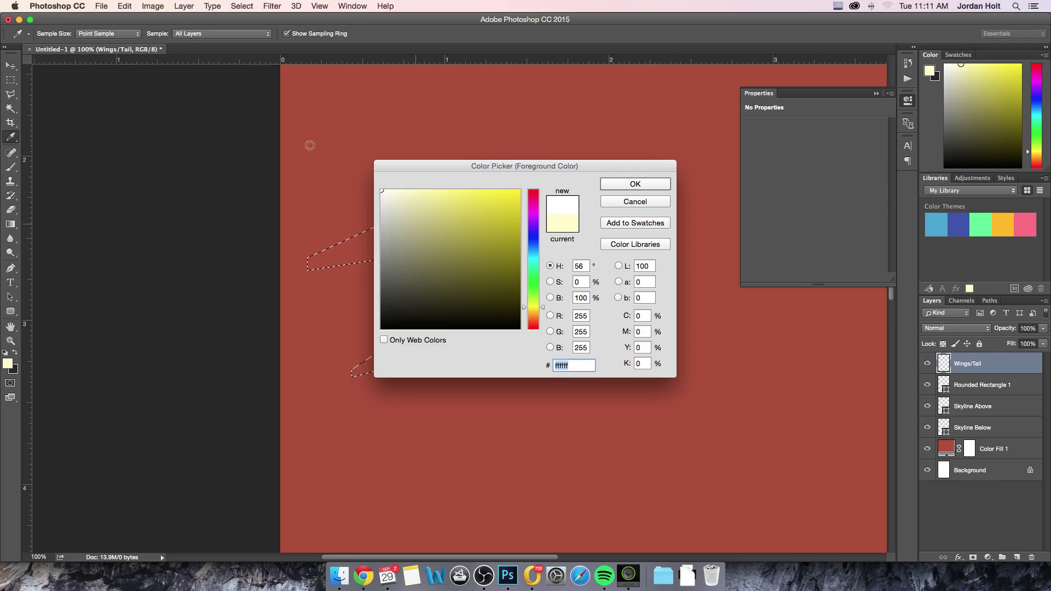
click(654, 187)
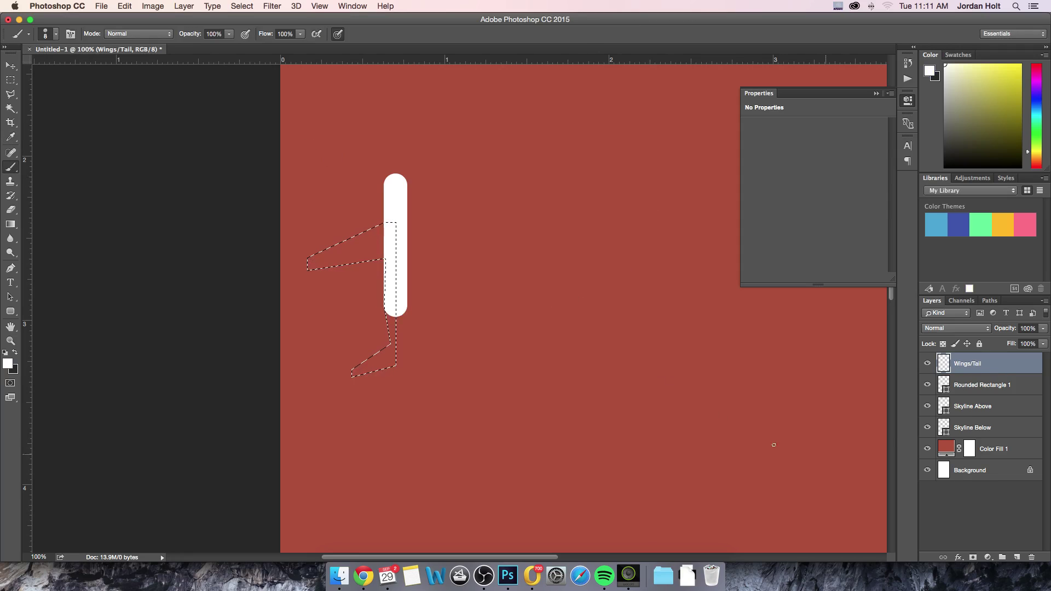
Step: Paint the selection solid white with a 40 px hard round brush, then deselect
key(bracketright)
key(bracketright)
key(bracketright)
click(56, 34)
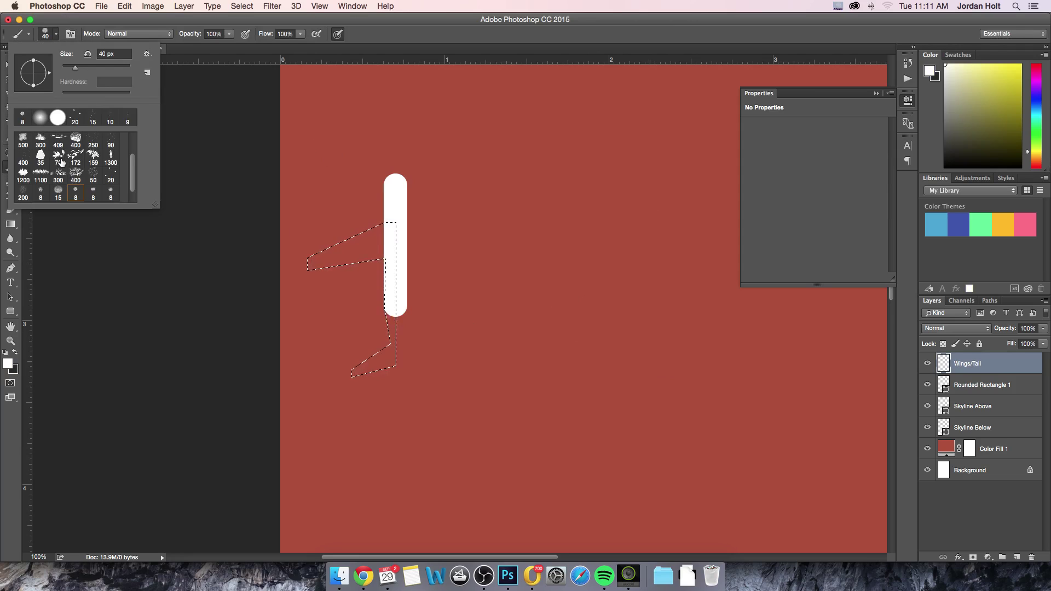
scroll(42, 146, up, 2)
click(42, 146)
key(Return)
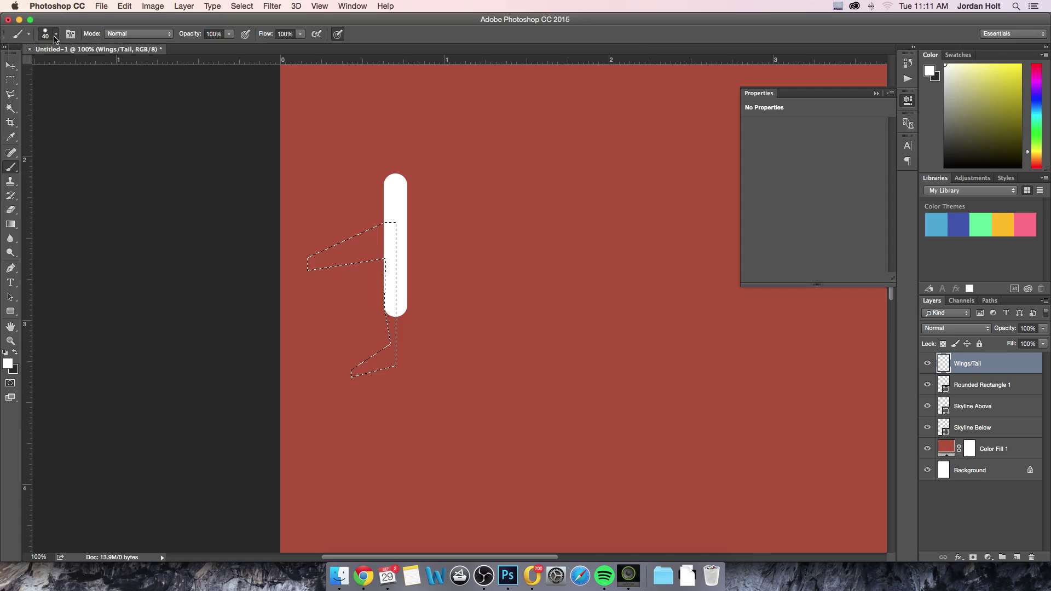
mouse_move(375, 283)
mouse_down()
mouse_move(329, 236)
mouse_move(405, 220)
mouse_move(404, 258)
mouse_move(381, 230)
mouse_move(373, 254)
mouse_move(383, 391)
mouse_move(369, 373)
mouse_move(394, 353)
mouse_up()
key(super+d)
Step: Select the tail piece and raise it about 30 px
click(11, 66)
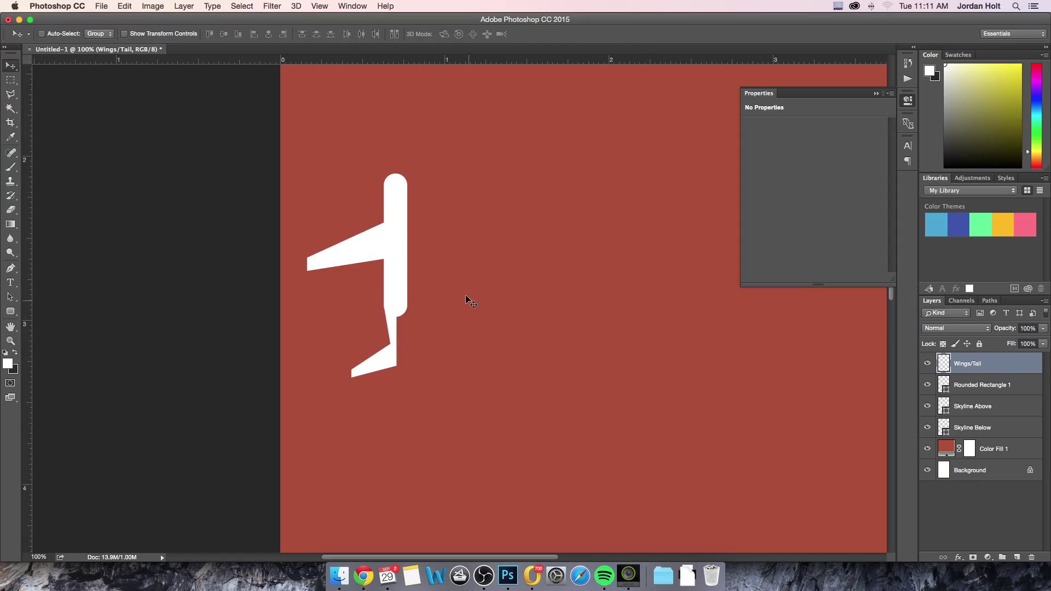
click(14, 82)
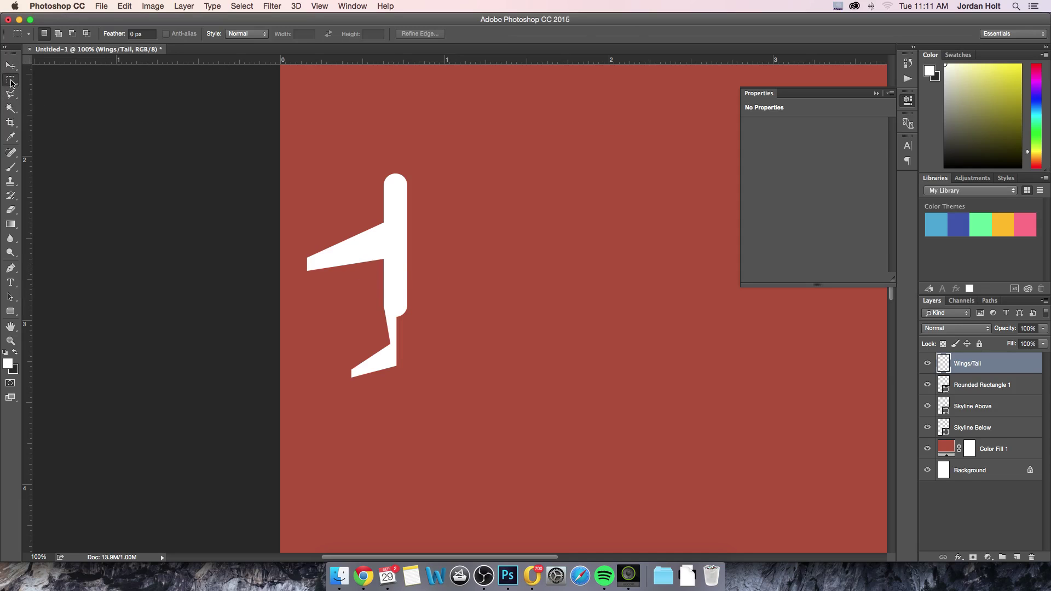
drag(331, 289, 427, 399)
click(11, 66)
drag(388, 335, 393, 321)
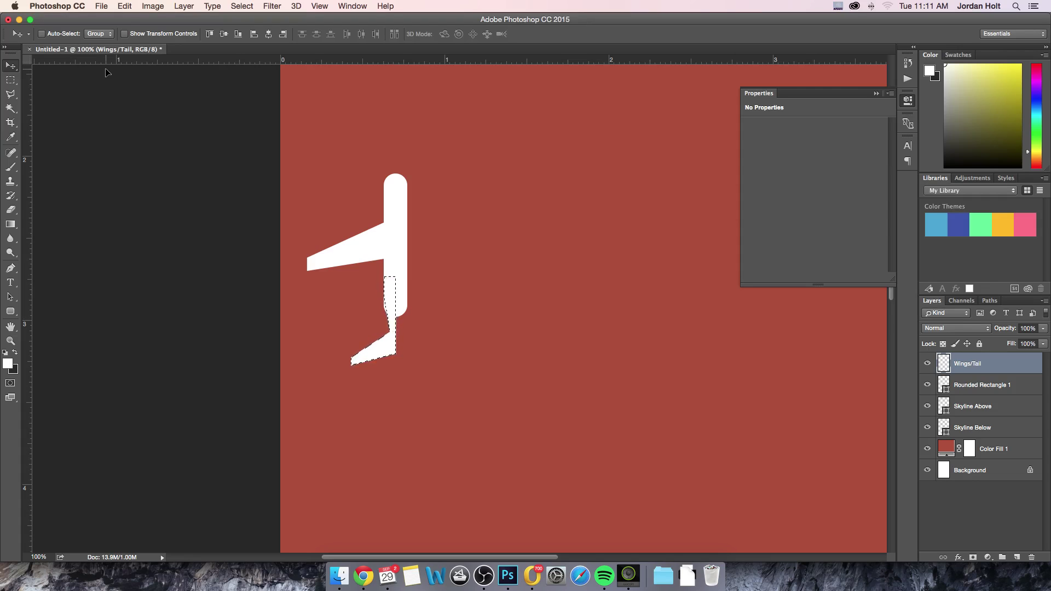
key(super+d)
Step: Duplicate Wings/Tail, flip the copy horizontally, and move it to the fuselage's right side
key(super+minus)
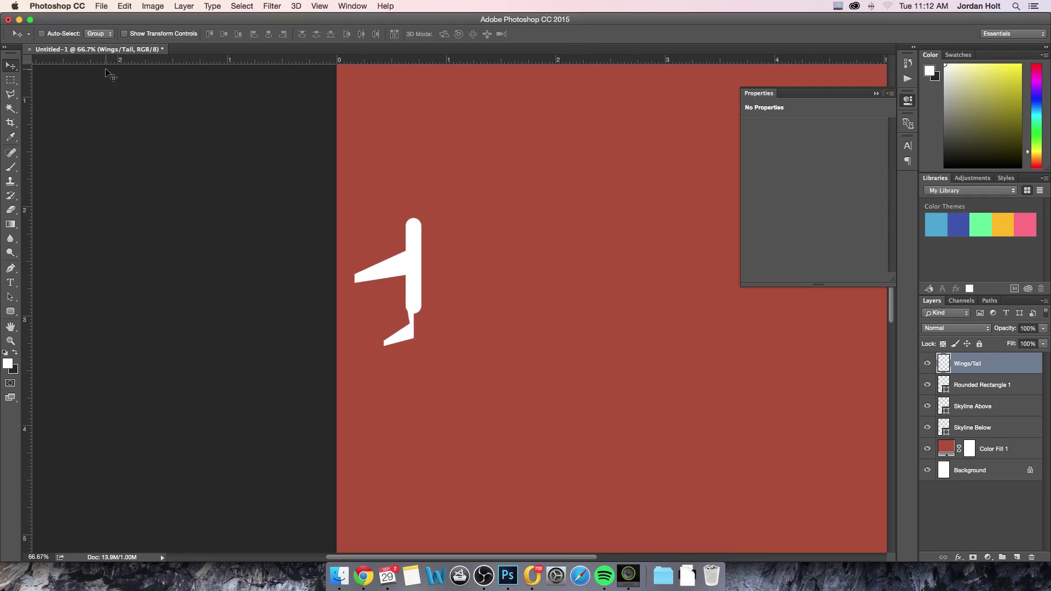
key(super+j)
click(124, 7)
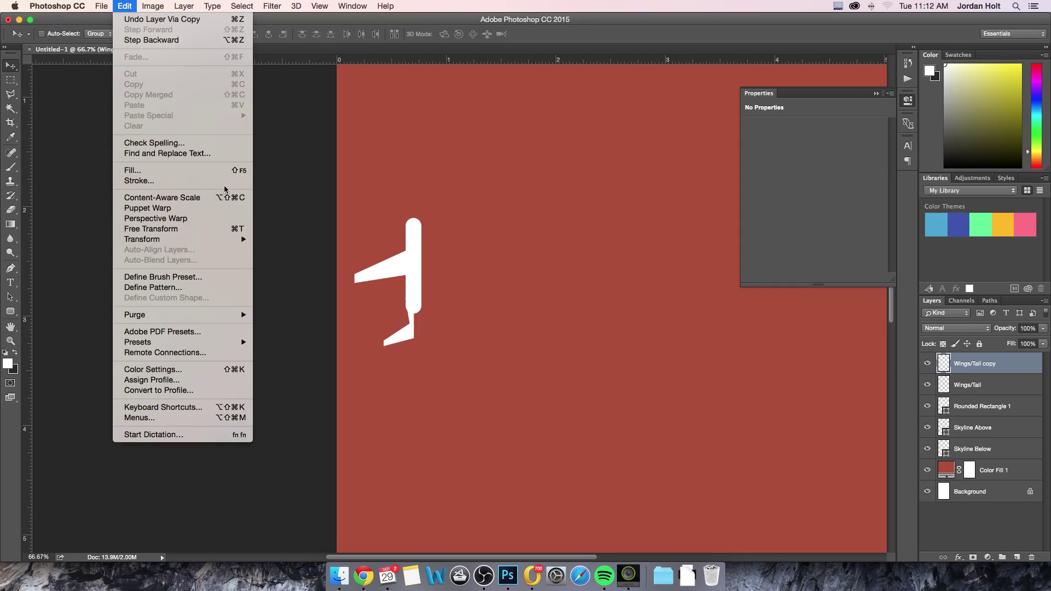
mouse_move(215, 240)
click(321, 366)
drag(411, 290, 469, 289)
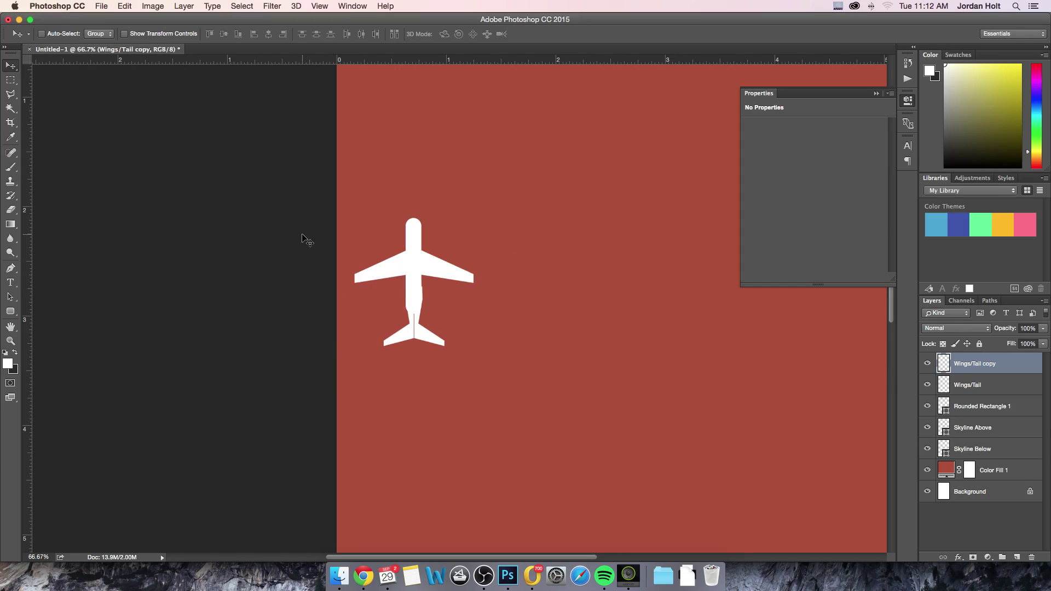
Step: Nudge the Wings/Tail copy layer left to close the seam in the tail
click(989, 408)
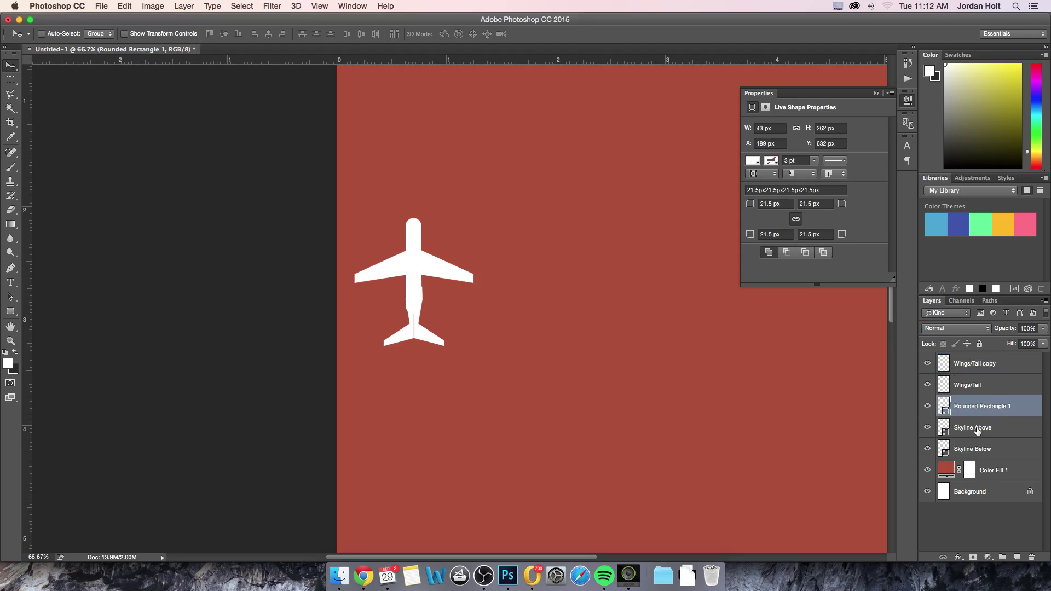
click(977, 430)
click(976, 389)
click(981, 409)
click(1007, 389)
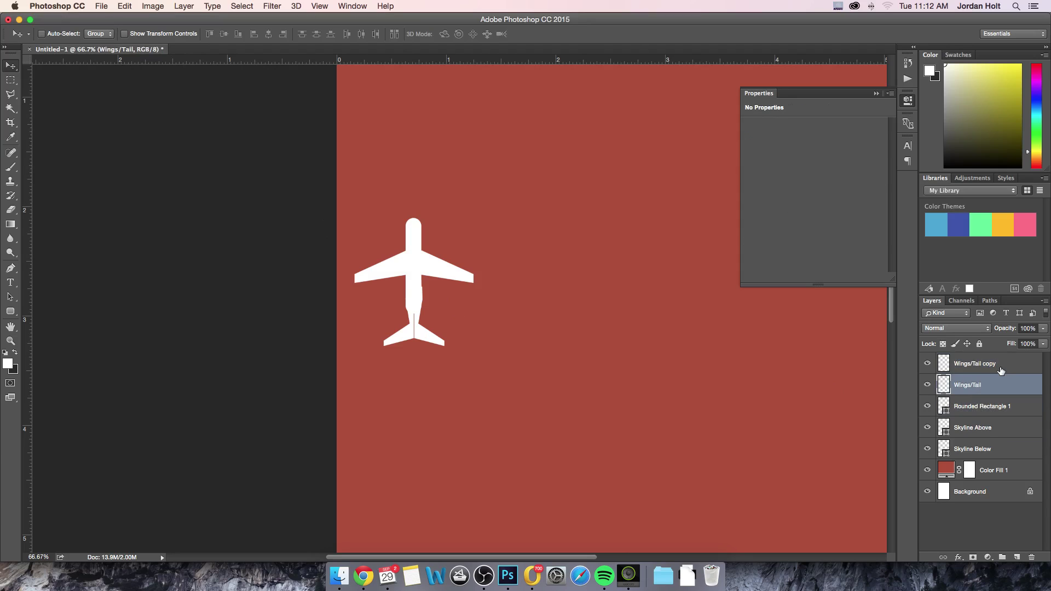
click(1000, 370)
key(Left)
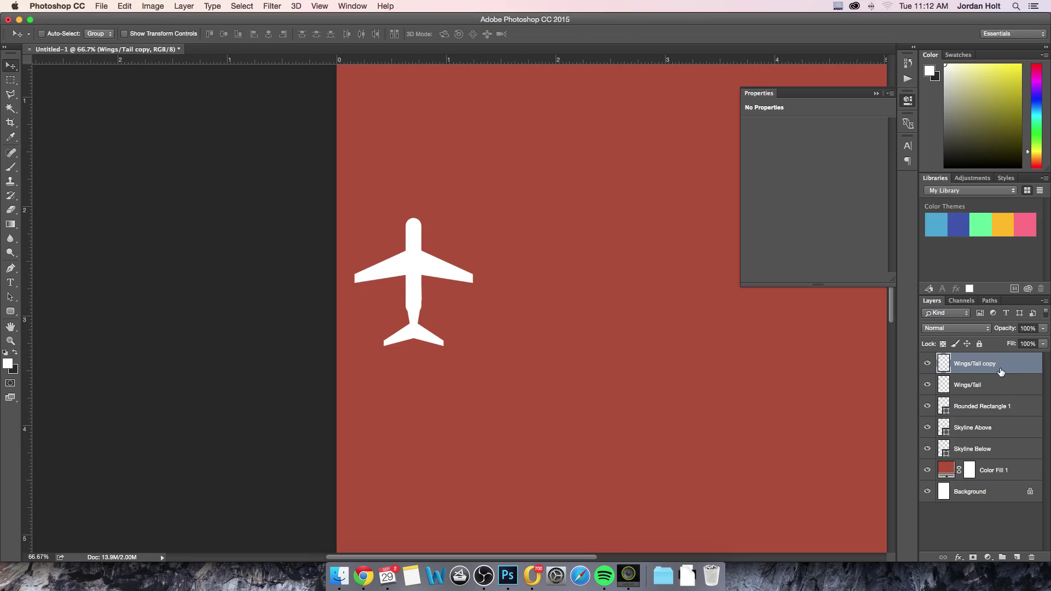
Step: Stretch the Rounded Rectangle 1 fuselage taller with Free Transform
click(994, 390)
click(991, 406)
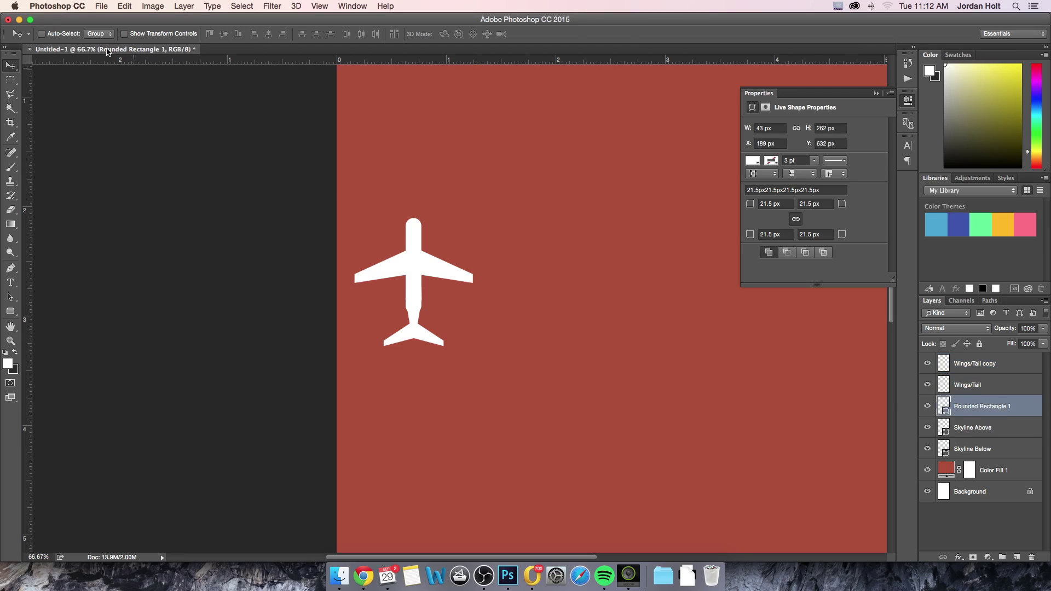
click(125, 34)
drag(415, 215, 414, 201)
click(503, 34)
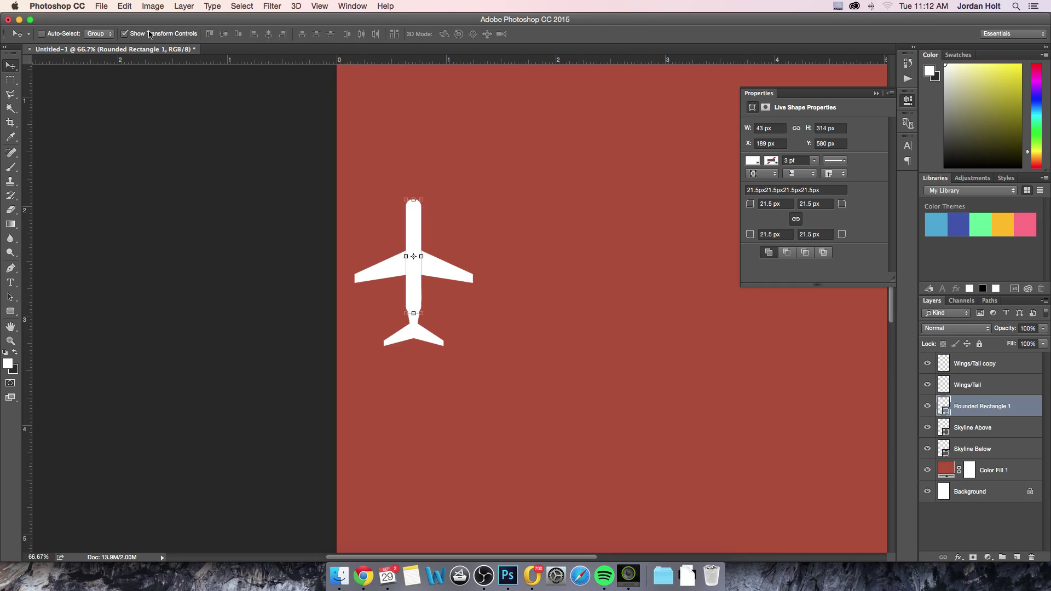
click(124, 33)
key(super+minus)
key(super+minus)
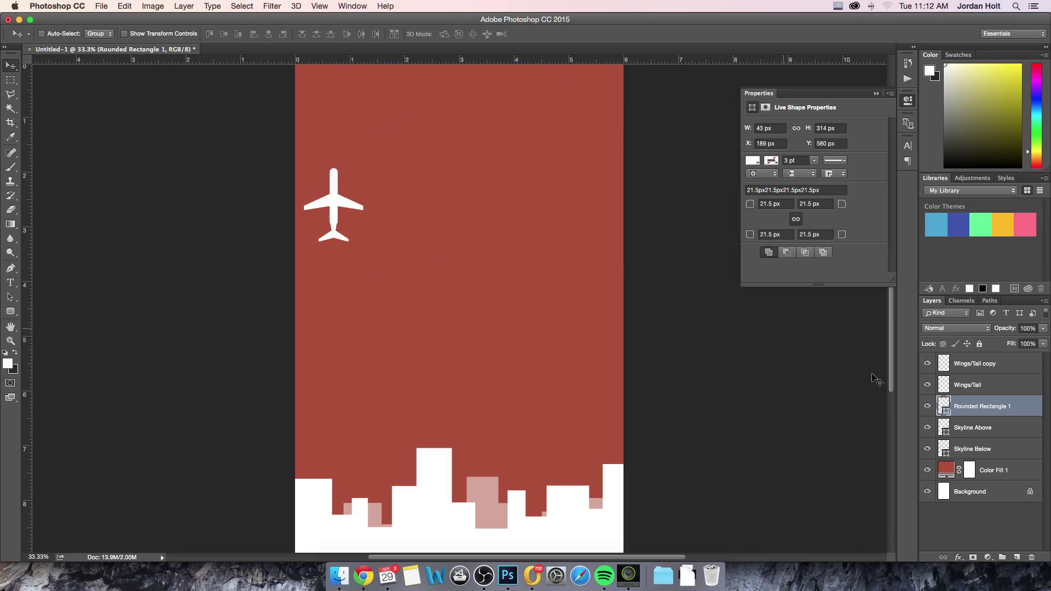
Step: Merge the three plane layers into one named 'Plane' and drag it lower
right_click(988, 368)
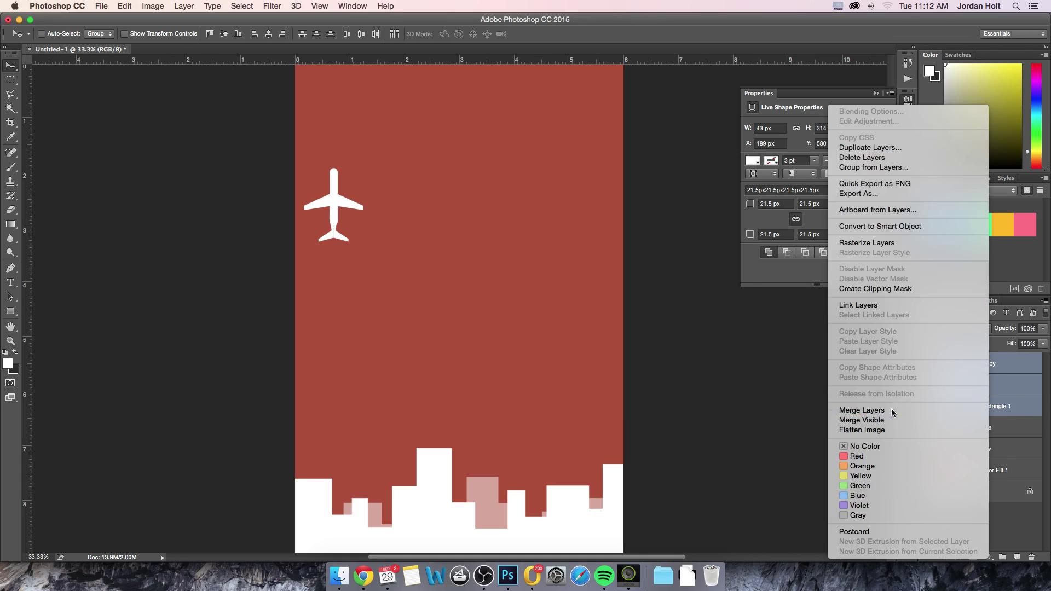
click(897, 409)
double_click(967, 365)
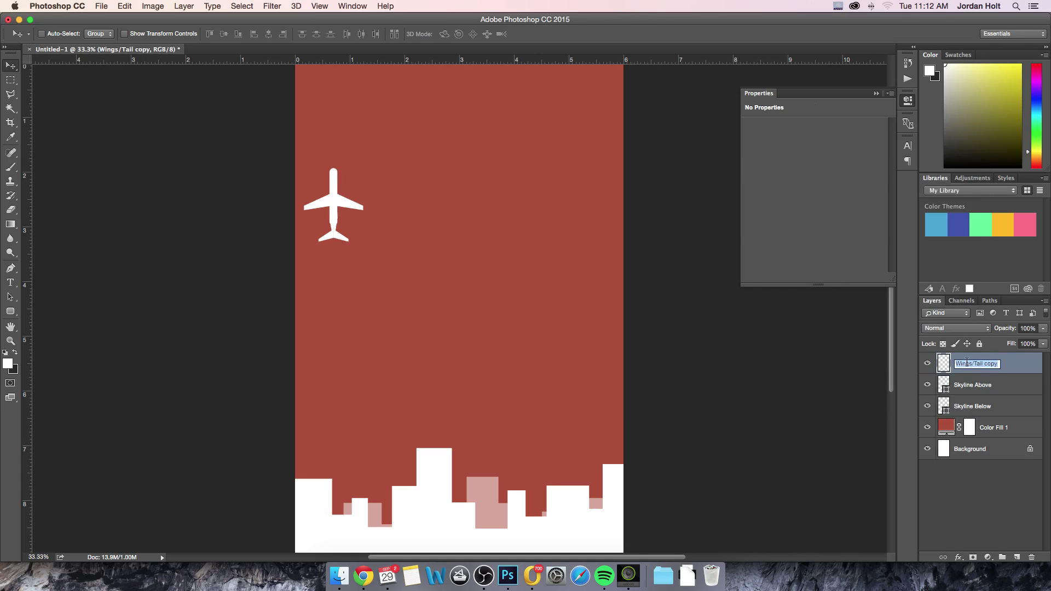
text(Plane)
key(Return)
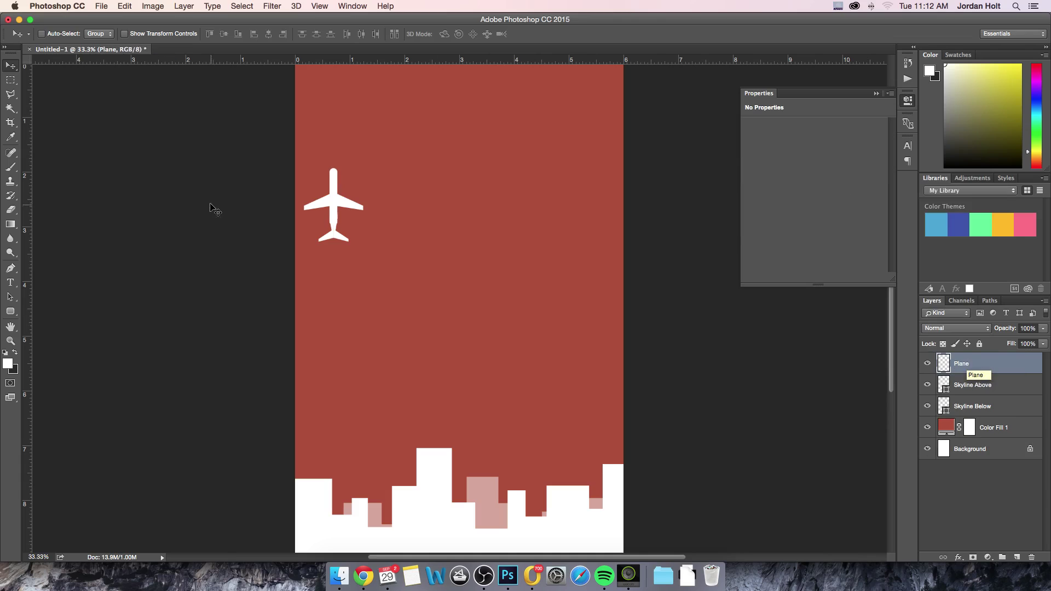
drag(379, 224, 437, 365)
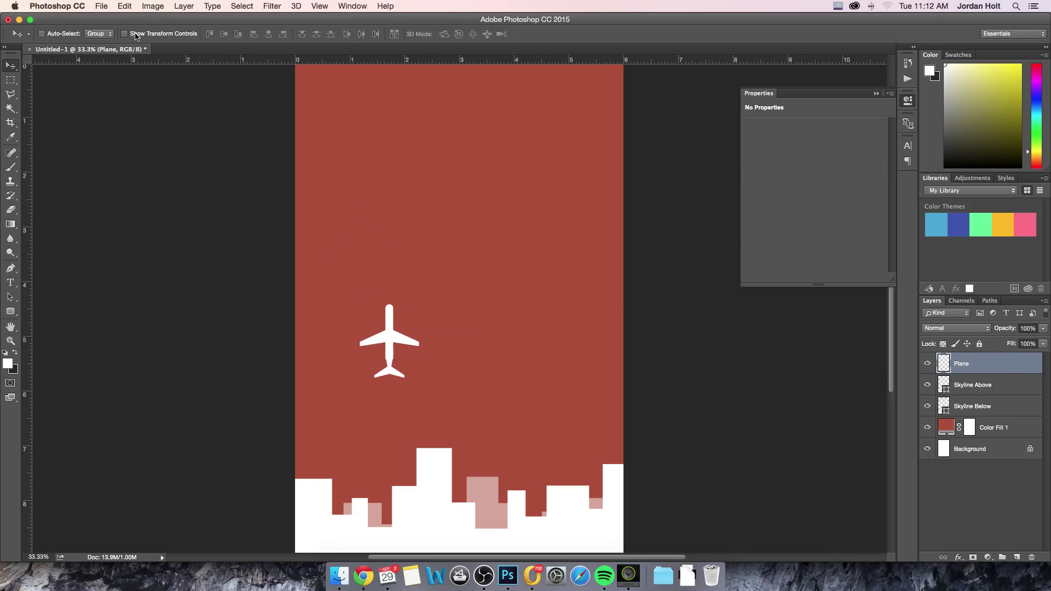
Step: Shrink the plane to about 84% and duplicate it, moving the copy right and down
drag(421, 302, 388, 156)
click(503, 34)
key(super+j)
drag(465, 350, 575, 334)
Step: Scale the plane copy to about half, move it further right, and set opacity to 67%
drag(522, 208, 488, 248)
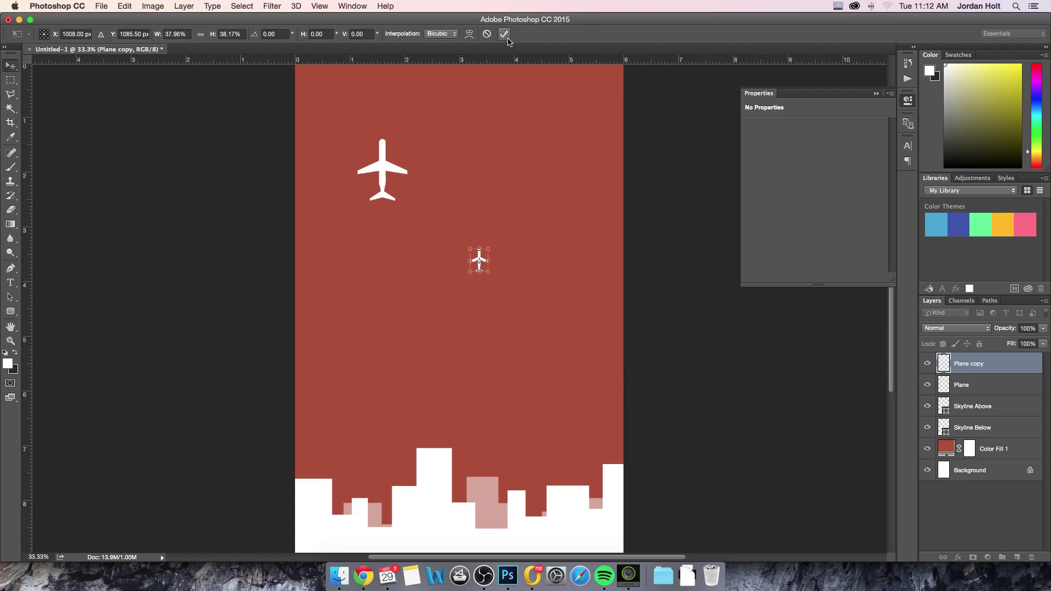
click(503, 33)
drag(562, 281, 642, 326)
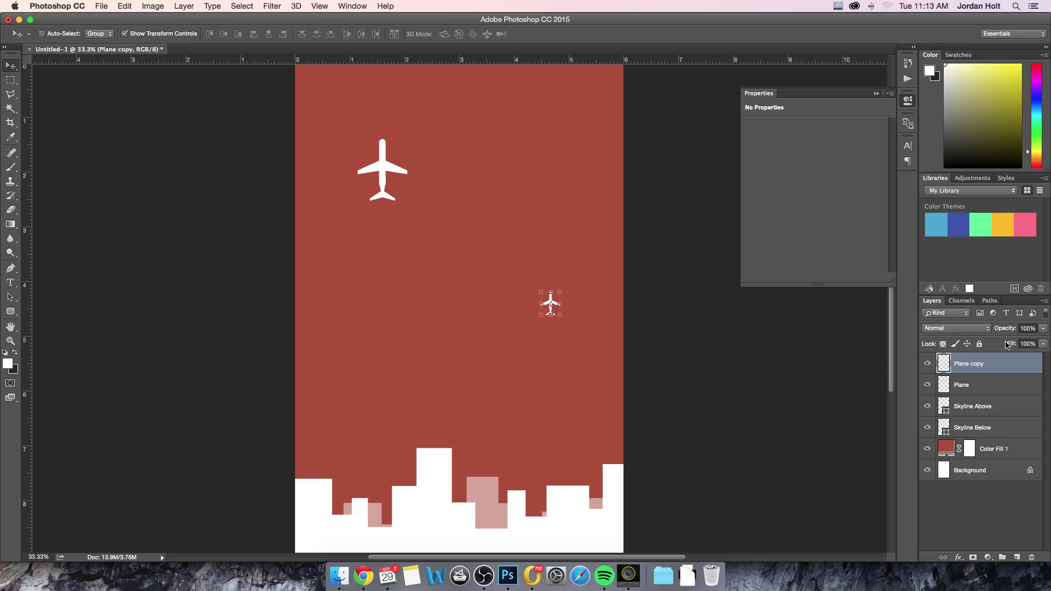
drag(1044, 330, 1027, 344)
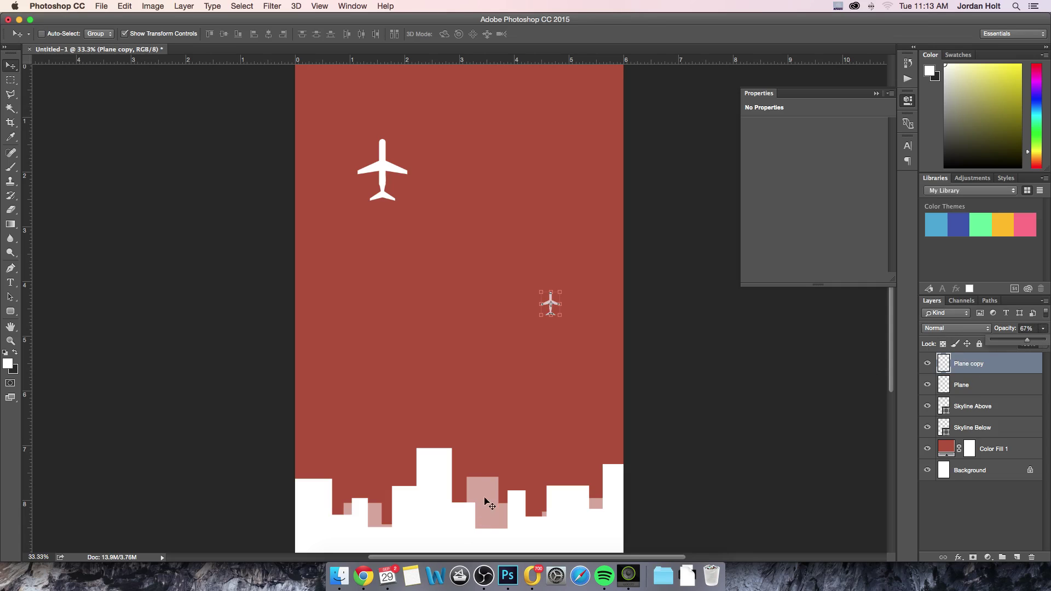
click(127, 34)
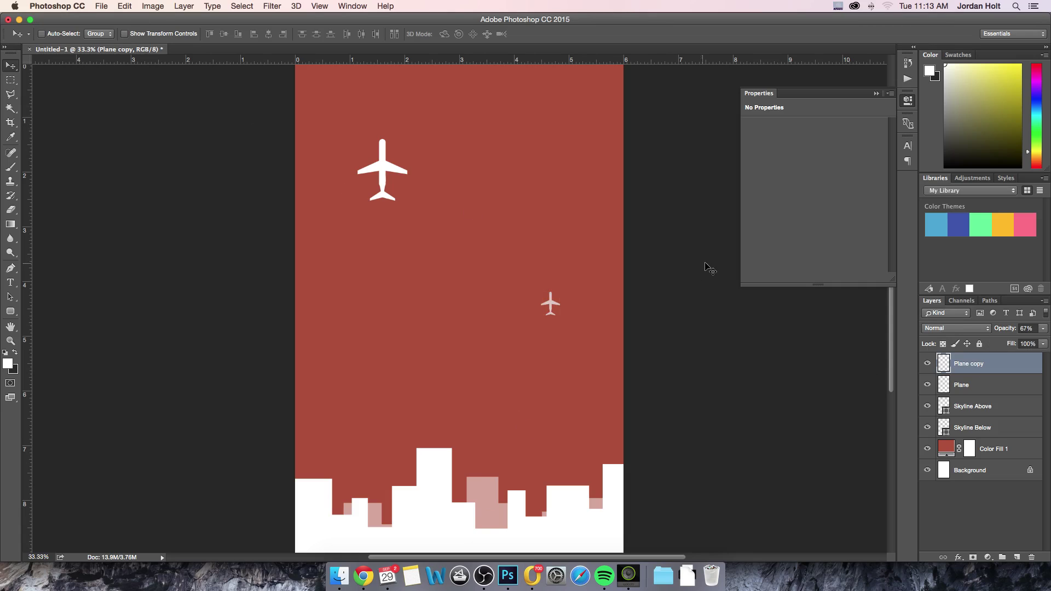
key(super+minus)
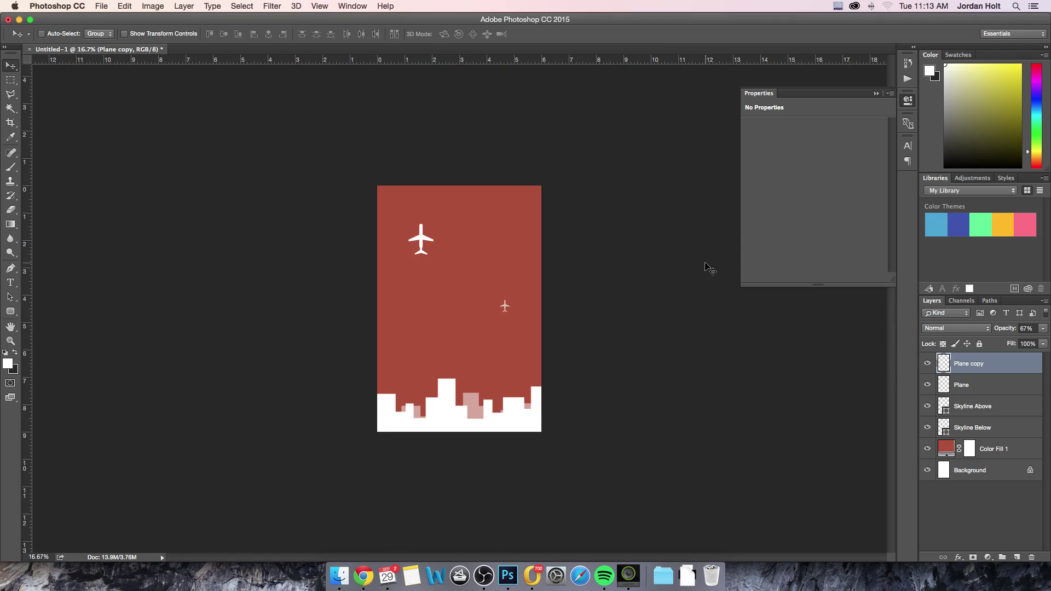
key(super+plus)
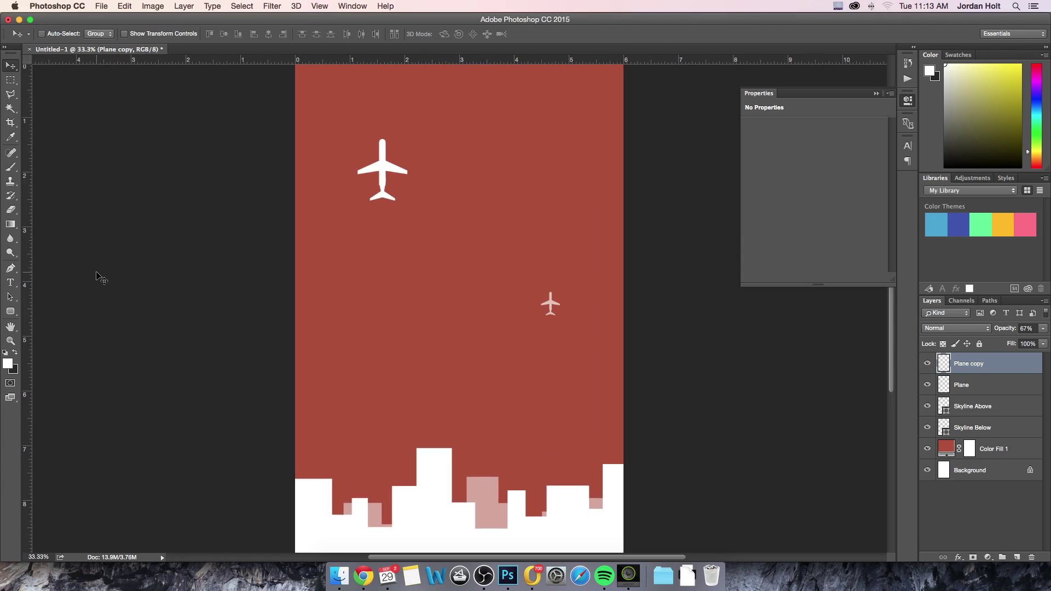
Step: Draw a thin white rectangle on a new layer from the big plane down to the skyline
click(10, 311)
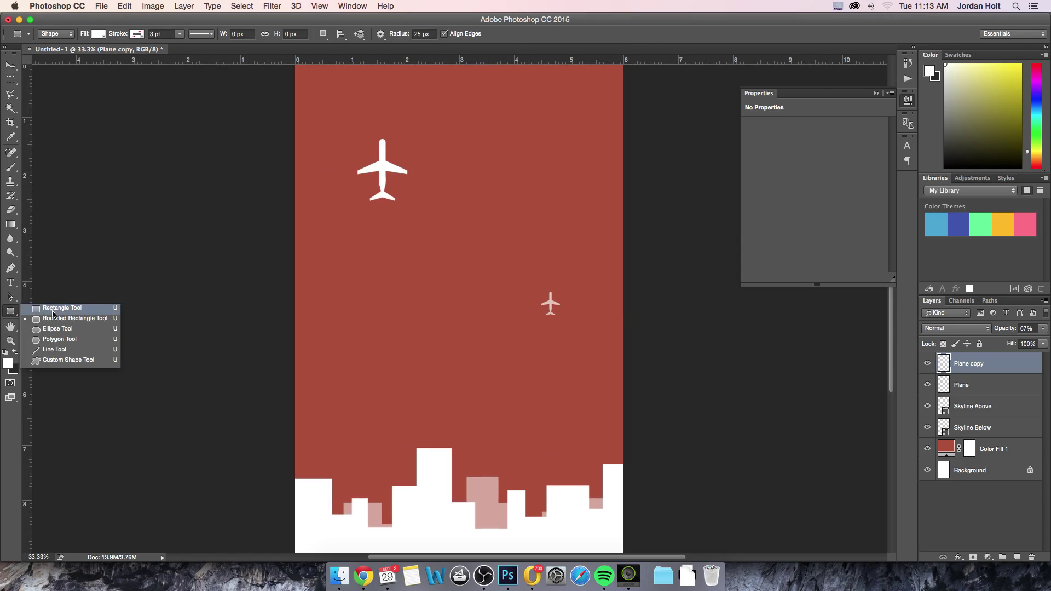
click(59, 309)
scroll(723, 350, down, 1)
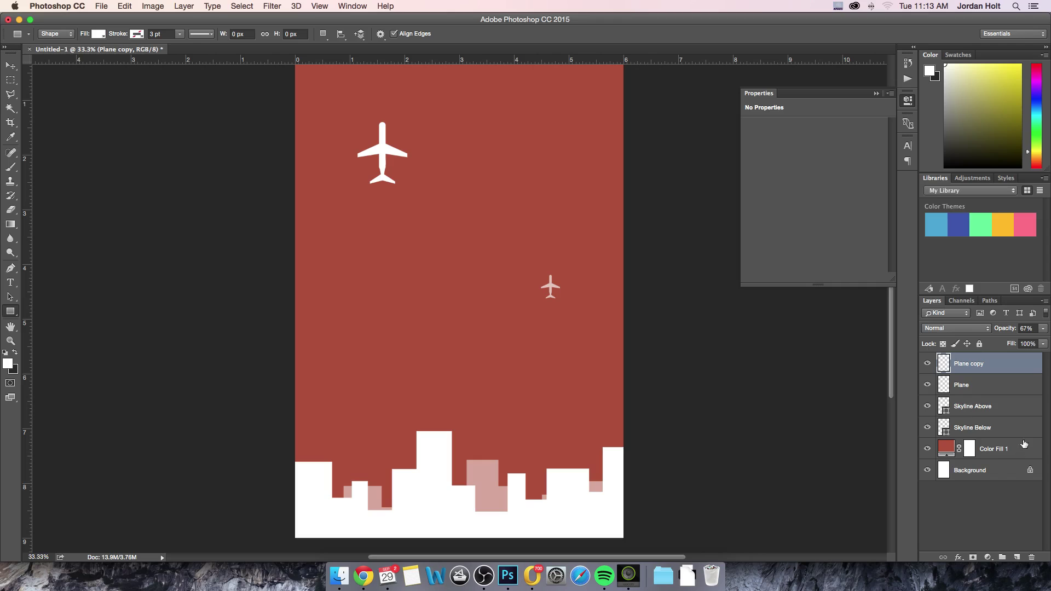
click(1016, 557)
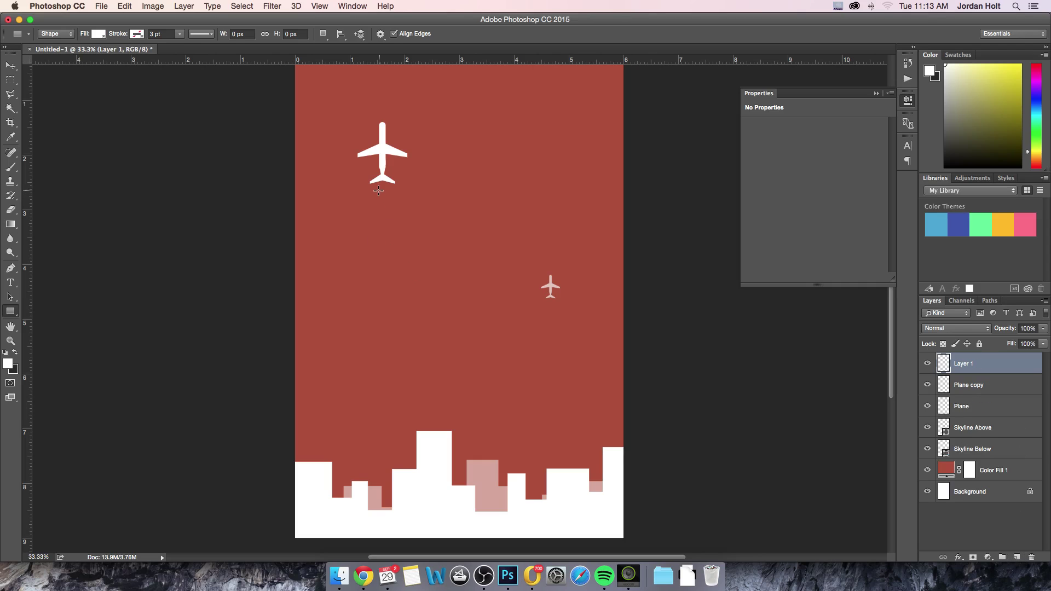
drag(382, 187, 381, 462)
Step: Center the line under the big plane and place a copy under the small plane
click(11, 65)
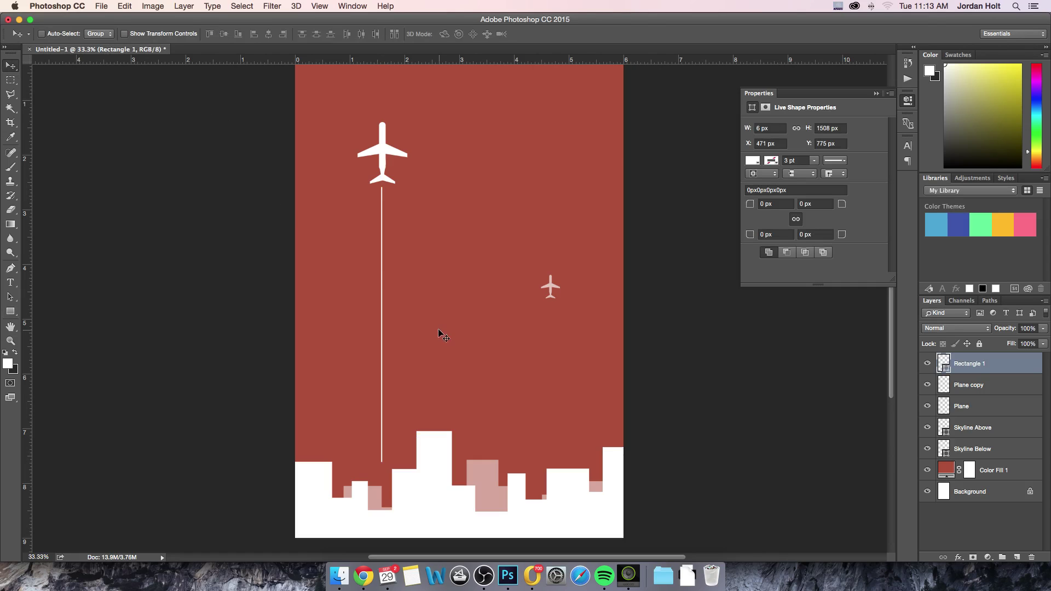
drag(437, 321, 441, 322)
key(Left)
key(Left)
key(Left)
key(Left)
key(Left)
key(Left)
key(ctrl+j)
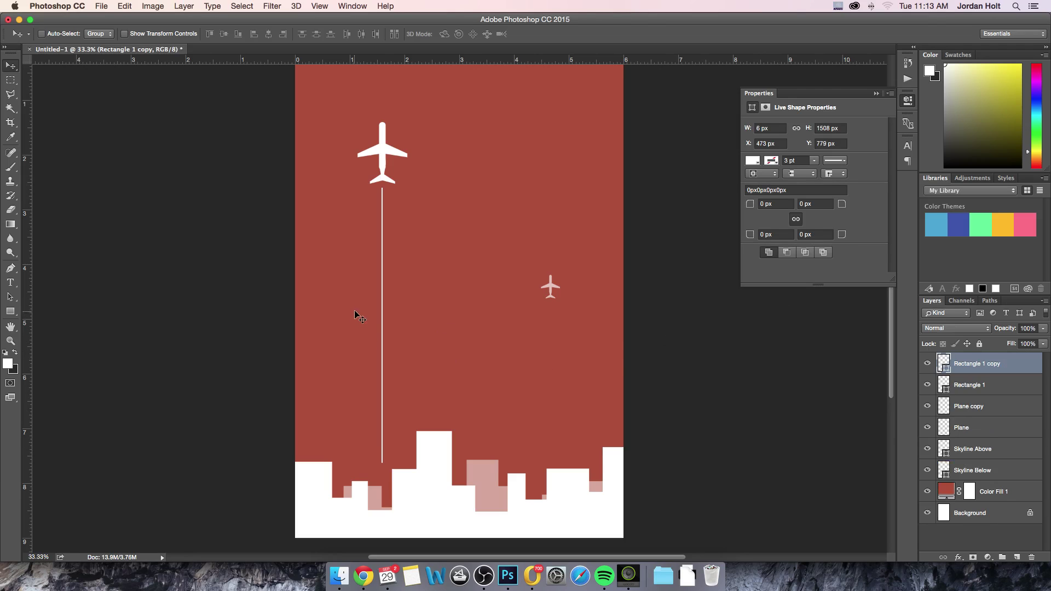
drag(354, 313, 526, 432)
key(super+plus)
key(Left)
key(Left)
key(Left)
key(Left)
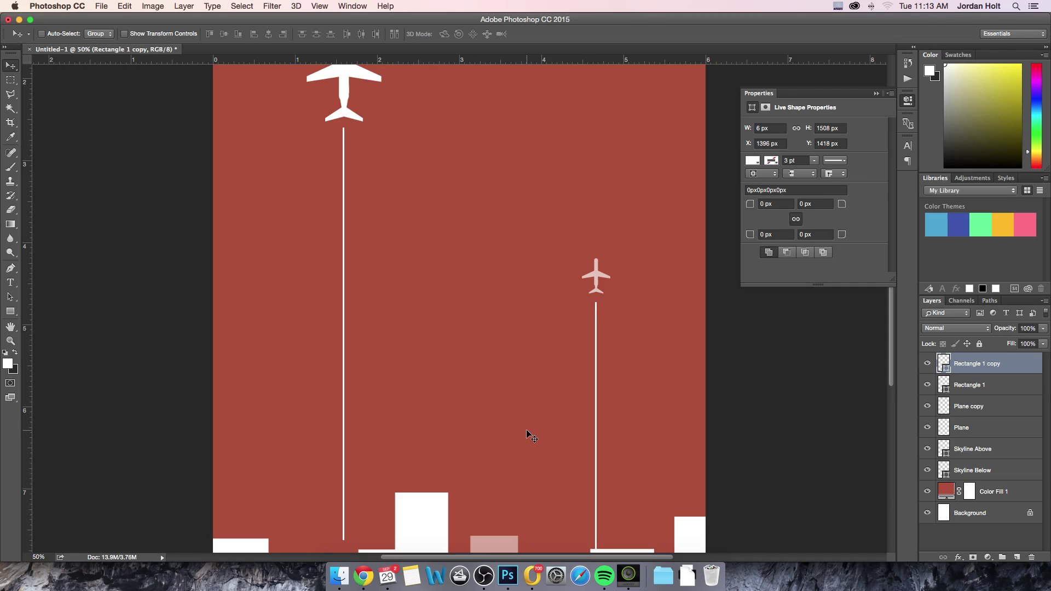
key(super+minus)
key(super+minus)
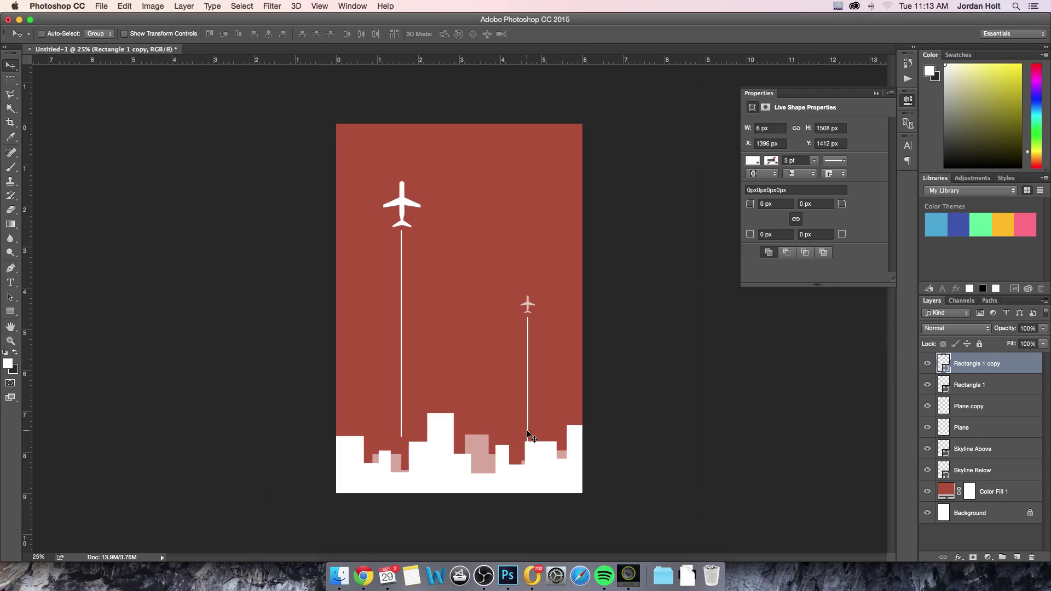
Step: Merge both rectangle contrail layers, rename the result 'Air Streaks', and rasterize it
shift+click(987, 392)
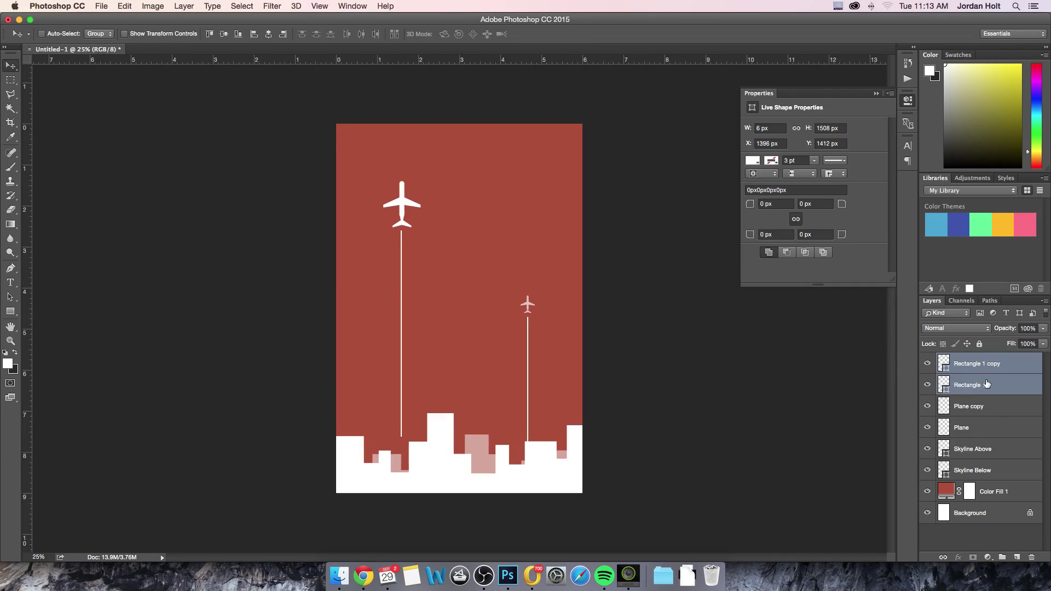
right_click(986, 383)
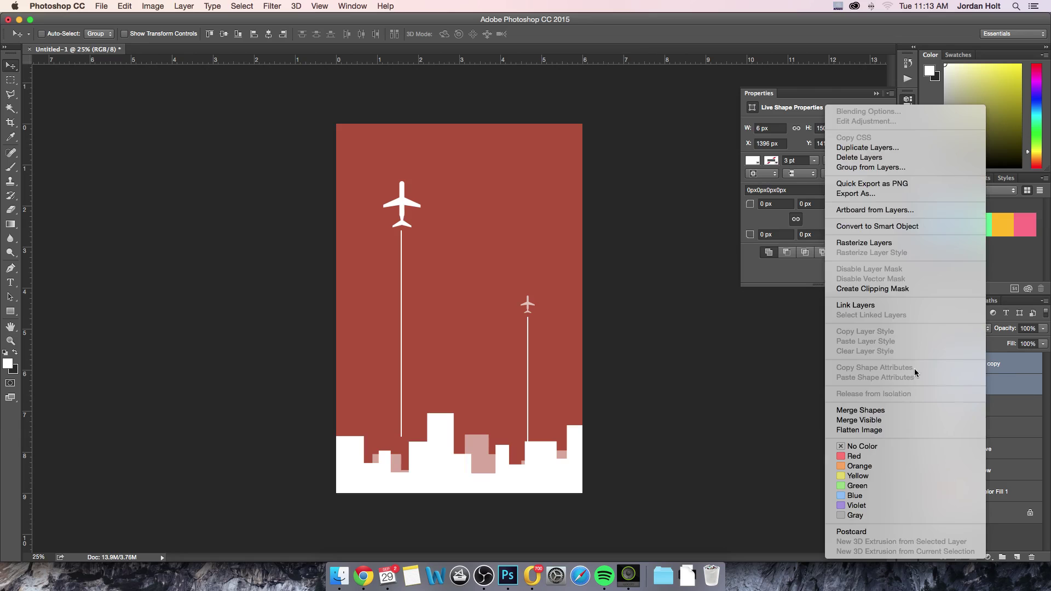
click(911, 410)
double_click(974, 362)
text(Air Streaks)
key(Return)
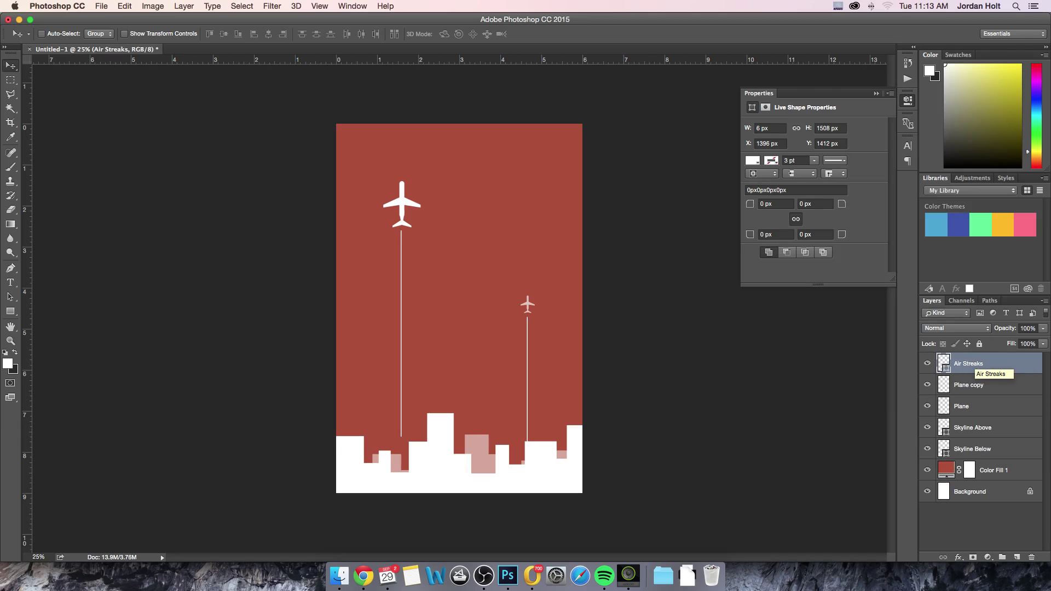
right_click(974, 370)
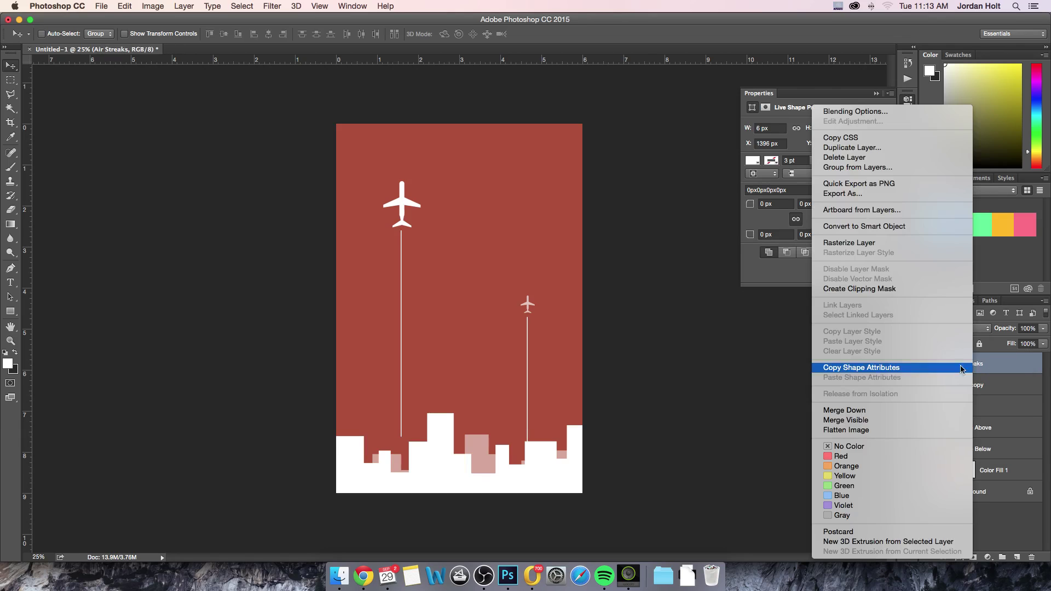
click(871, 247)
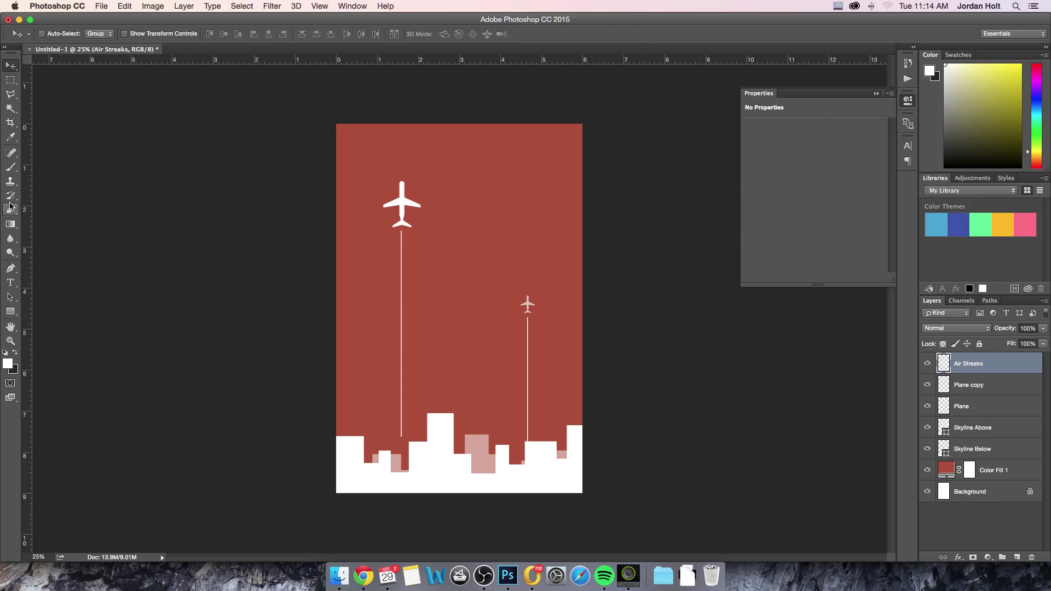
Step: Erase the bottoms of both contrails with a soft 0%-hardness, 1100 px eraser
click(10, 207)
click(56, 34)
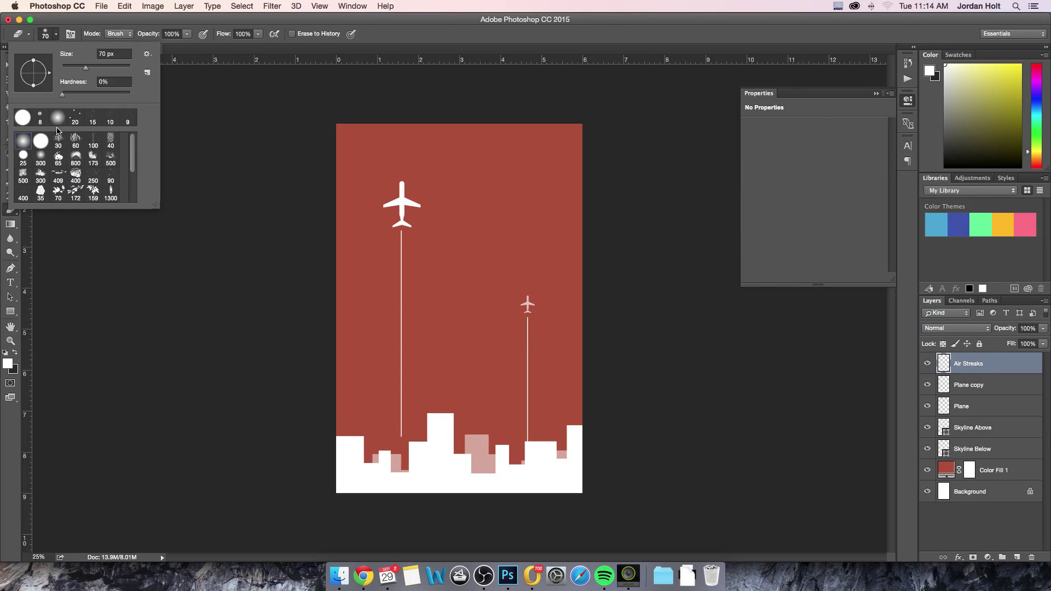
click(51, 36)
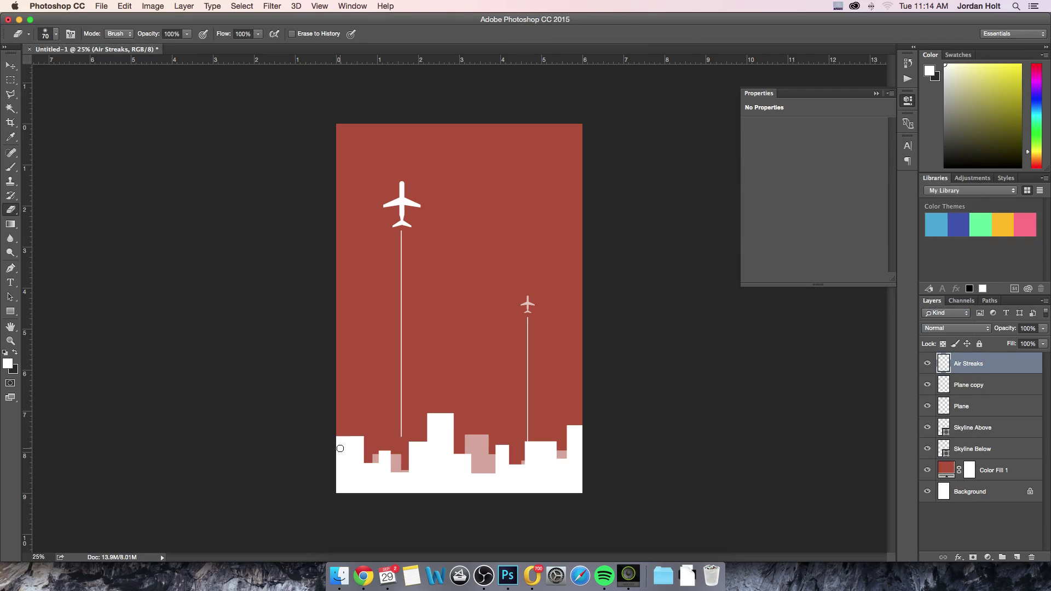
key(bracketright)
key(bracketright)
key(bracketright)
key(bracketright)
key(bracketright)
key(bracketright)
key(bracketright)
key(bracketright)
key(bracketright)
key(bracketright)
key(bracketright)
key(bracketright)
key(bracketright)
key(bracketright)
key(bracketright)
drag(410, 477, 411, 486)
drag(429, 520, 416, 469)
drag(387, 394, 434, 481)
mouse_move(547, 491)
mouse_down()
mouse_move(556, 488)
mouse_move(530, 481)
mouse_move(538, 492)
mouse_move(521, 469)
mouse_up()
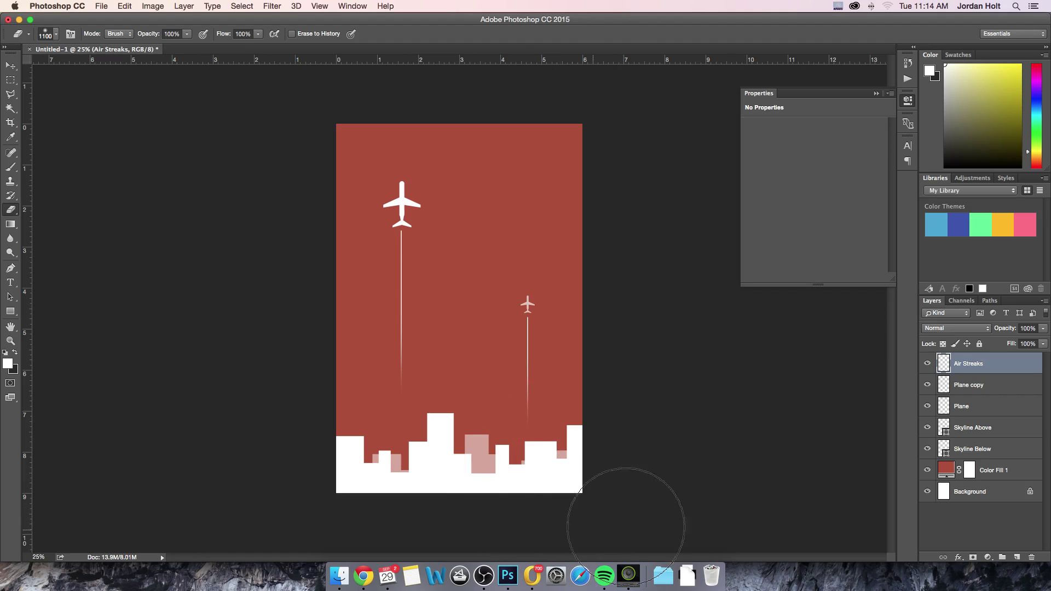
Step: Zoom in to check the faded contrails above the skyline and around the small plane
click(10, 66)
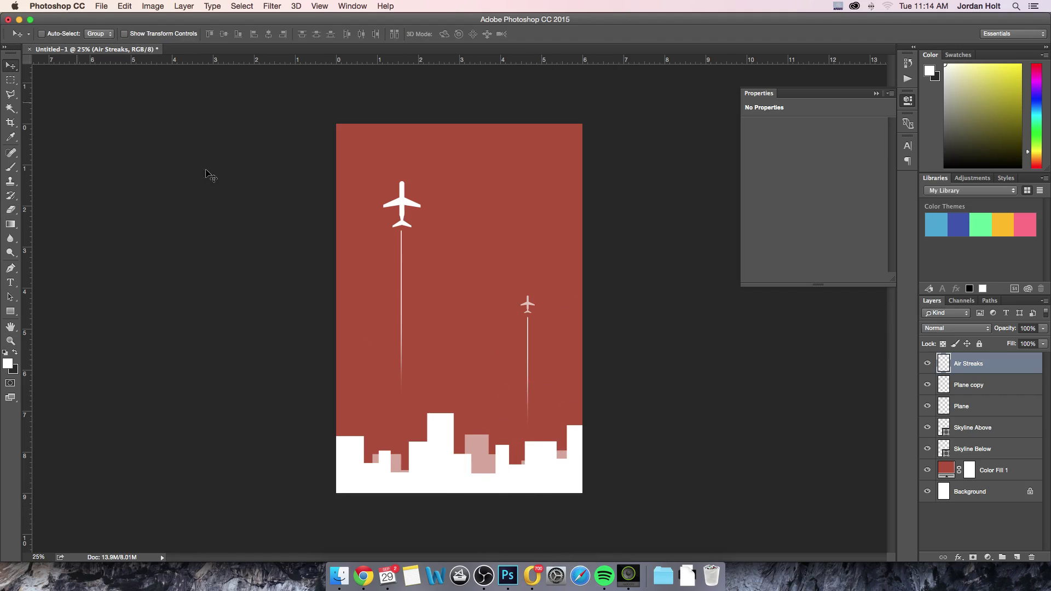
key(super+plus)
key(super+plus)
key(super+plus)
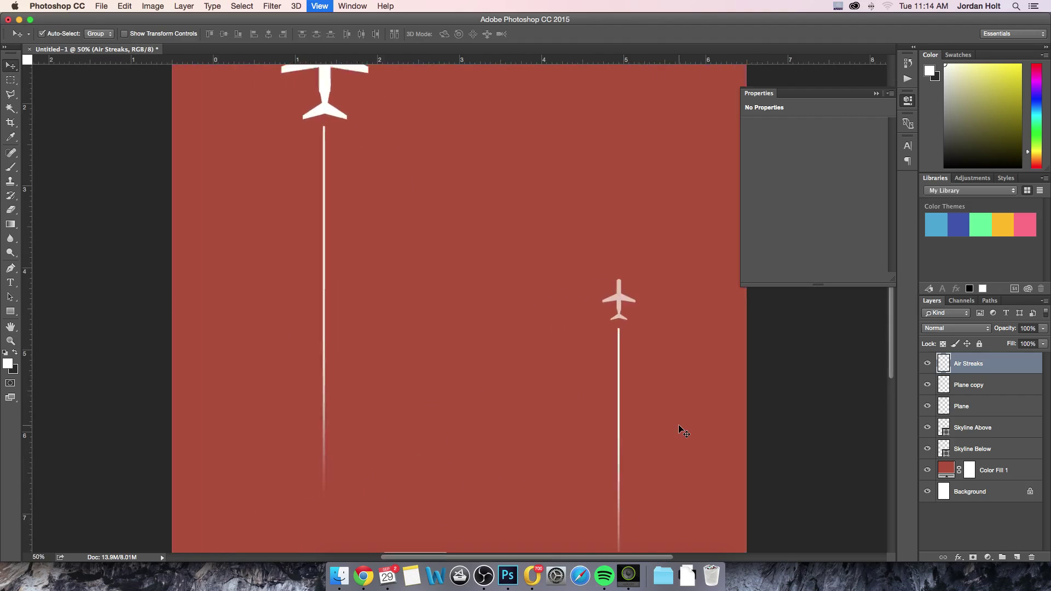
drag(475, 441, 492, 337)
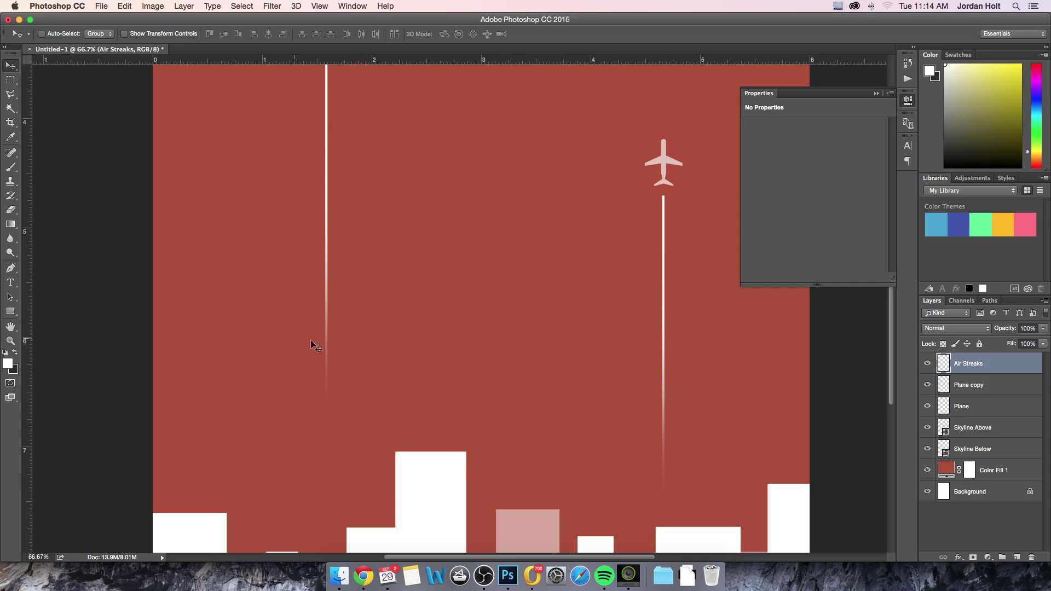
scroll(495, 323, up, 2)
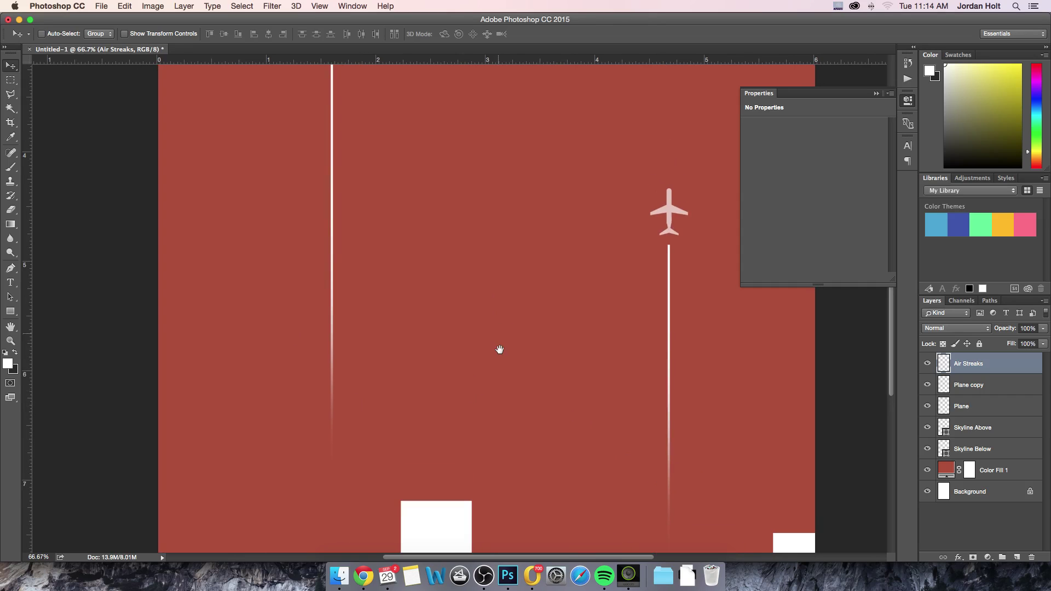
key(super+minus)
key(super+minus)
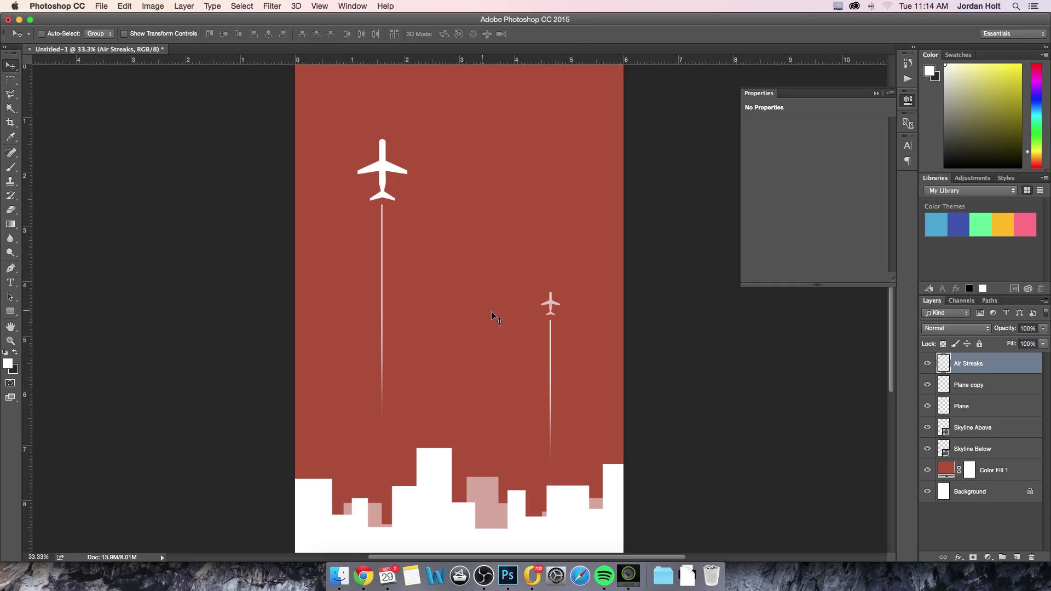
key(super+plus)
key(super+plus)
key(super+plus)
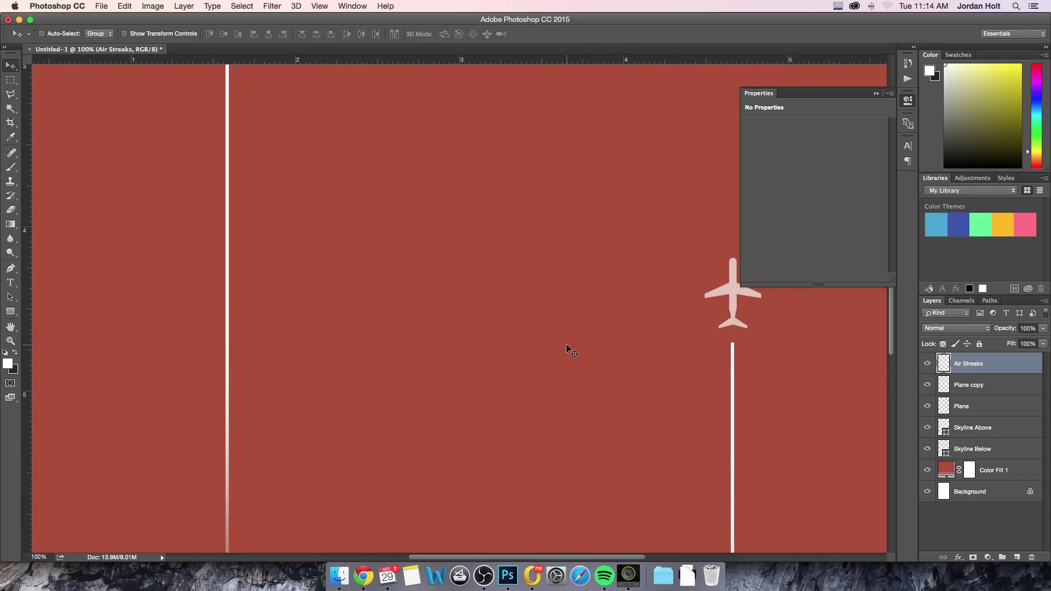
drag(567, 346, 531, 299)
key(super+plus)
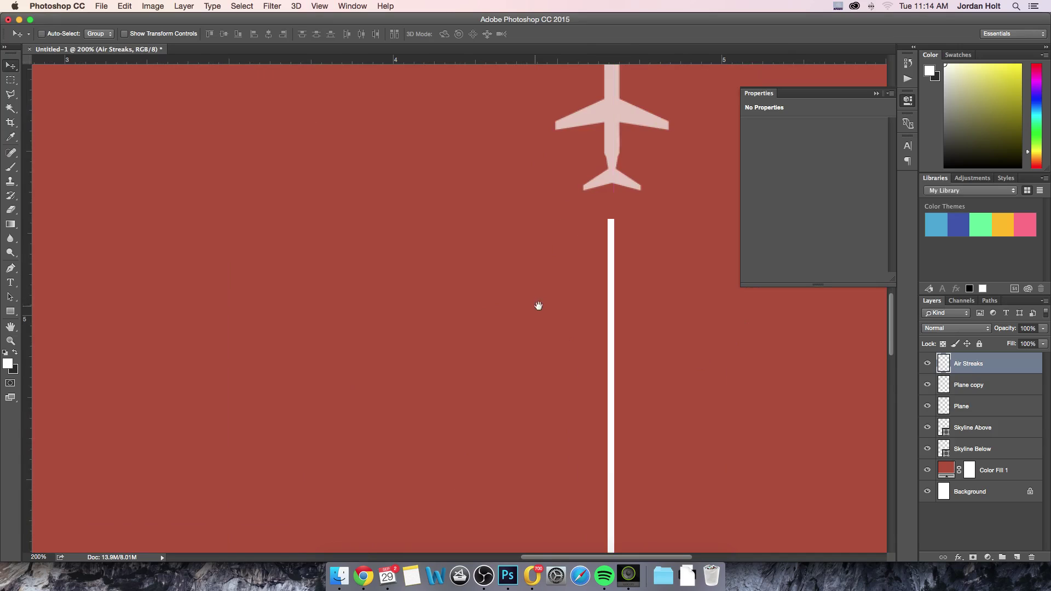
scroll(539, 302, up, 2)
scroll(540, 303, right, 2)
drag(506, 264, 504, 266)
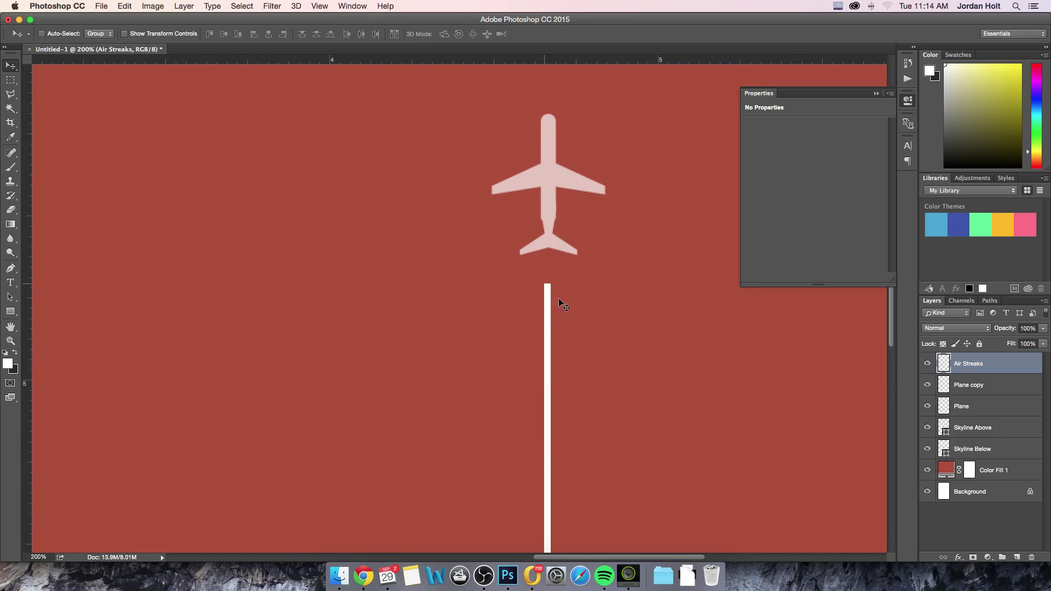
key(super+minus)
key(super+minus)
key(super+minus)
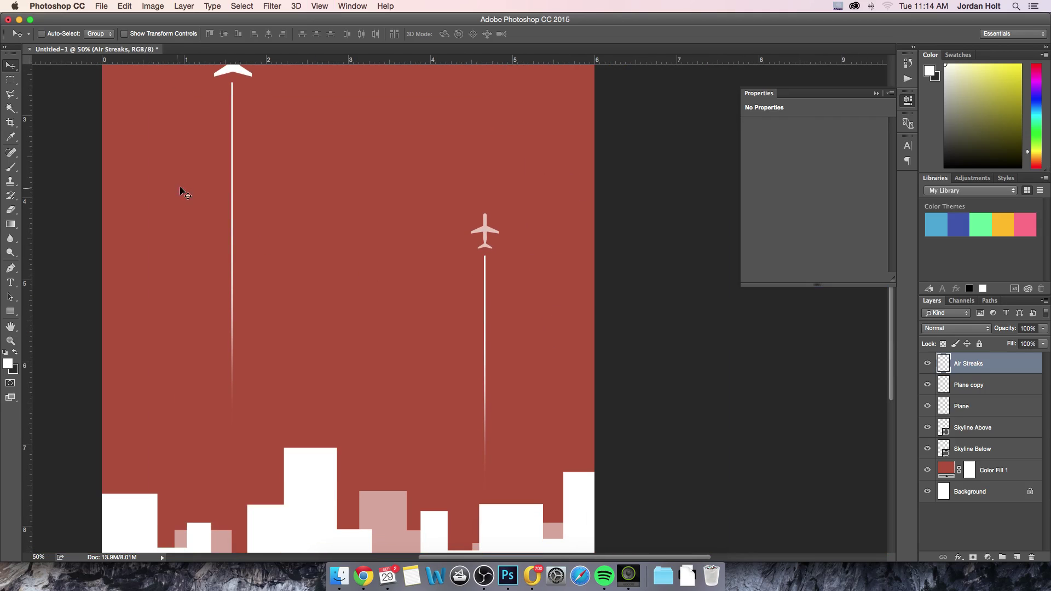
Step: Fade the small plane's contrail with two strokes of a 250 px, 30%-opacity eraser
click(9, 169)
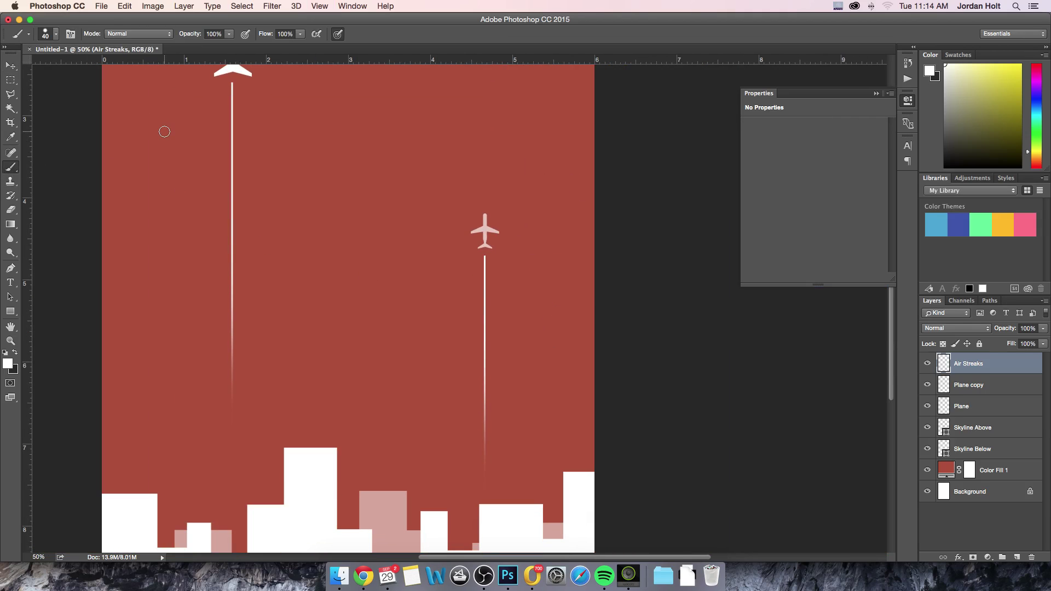
drag(485, 257, 487, 291)
key(ctrl+z)
click(10, 209)
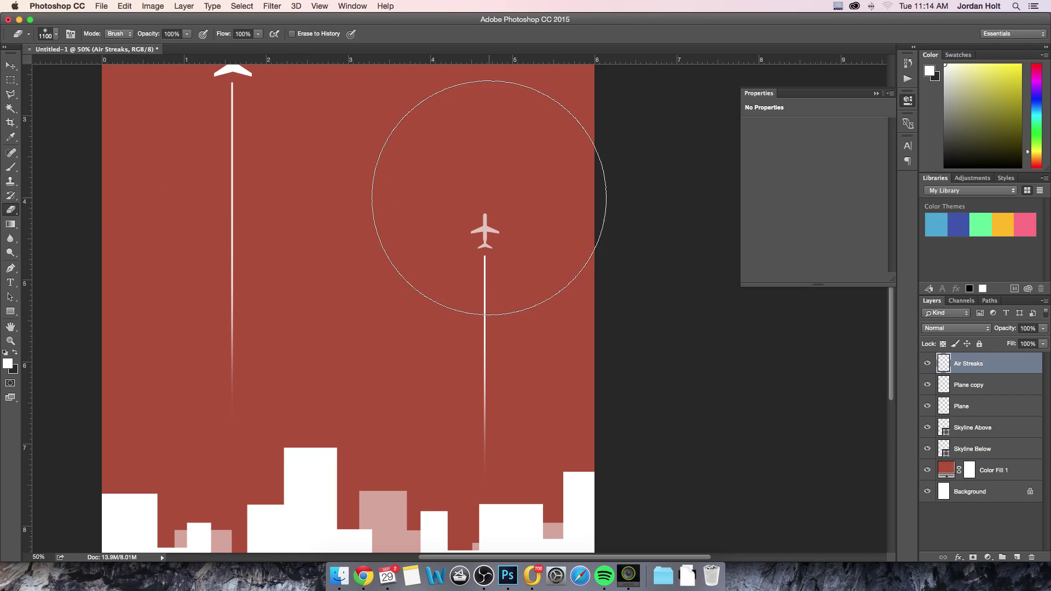
key(bracketleft)
key(bracketleft)
key(bracketleft)
key(bracketleft)
key(bracketleft)
key(bracketleft)
key(bracketleft)
key(bracketleft)
key(bracketleft)
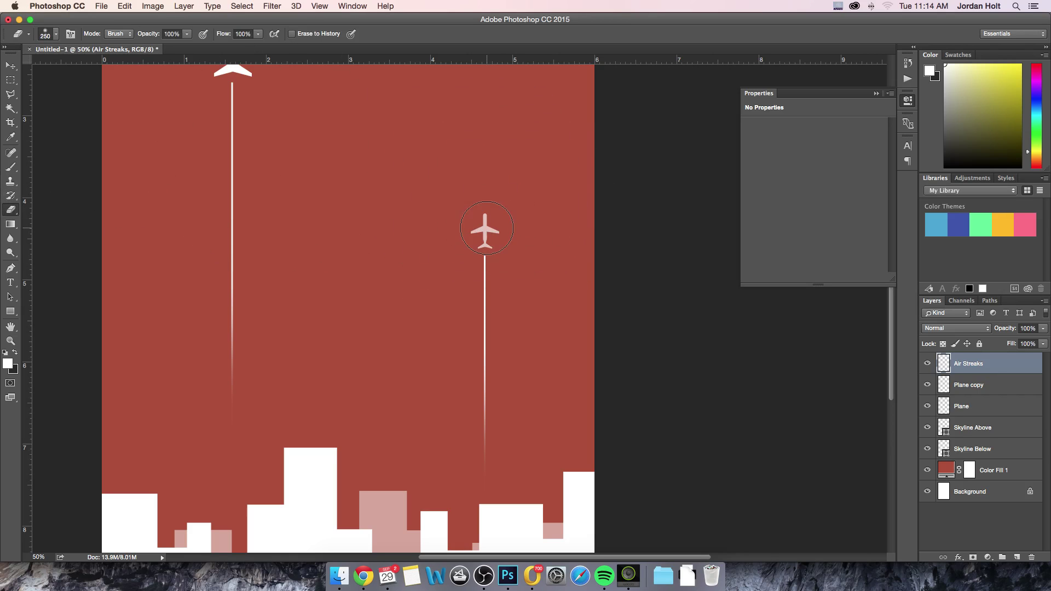
key(3)
drag(481, 212, 490, 459)
drag(483, 212, 487, 434)
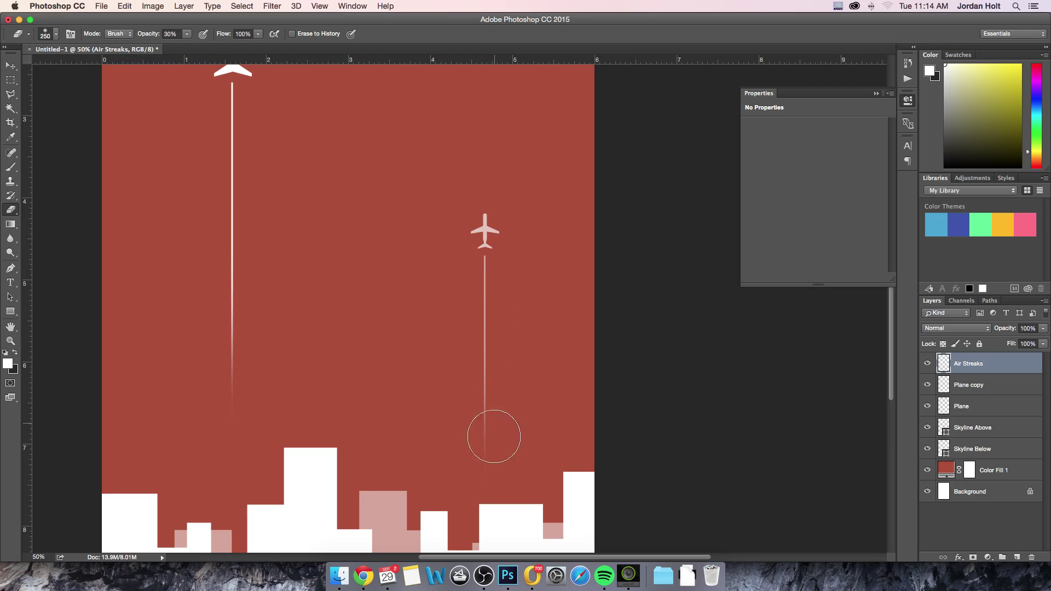
click(11, 65)
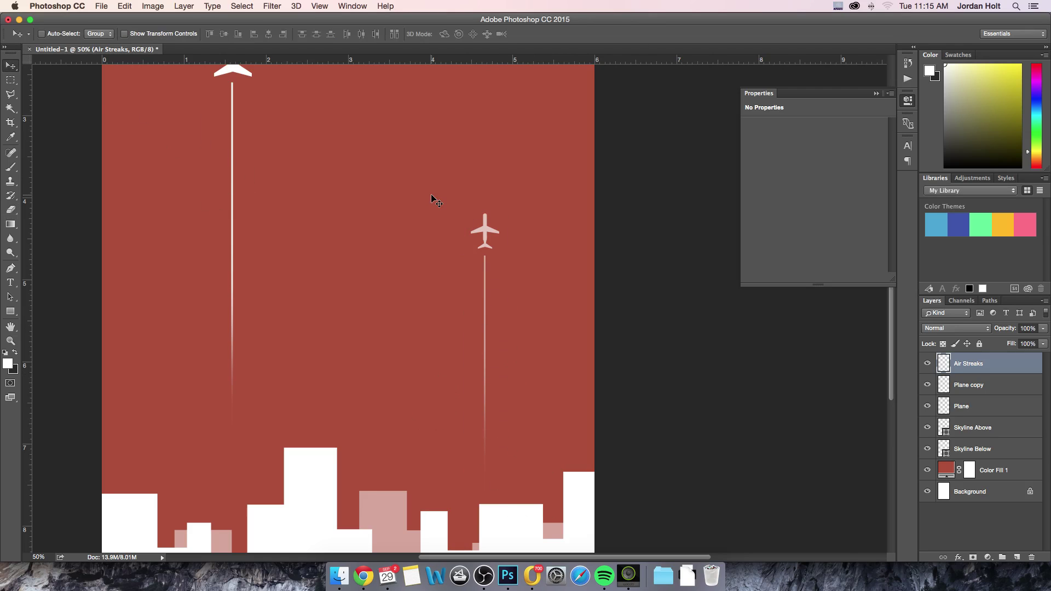
key(cmd+minus)
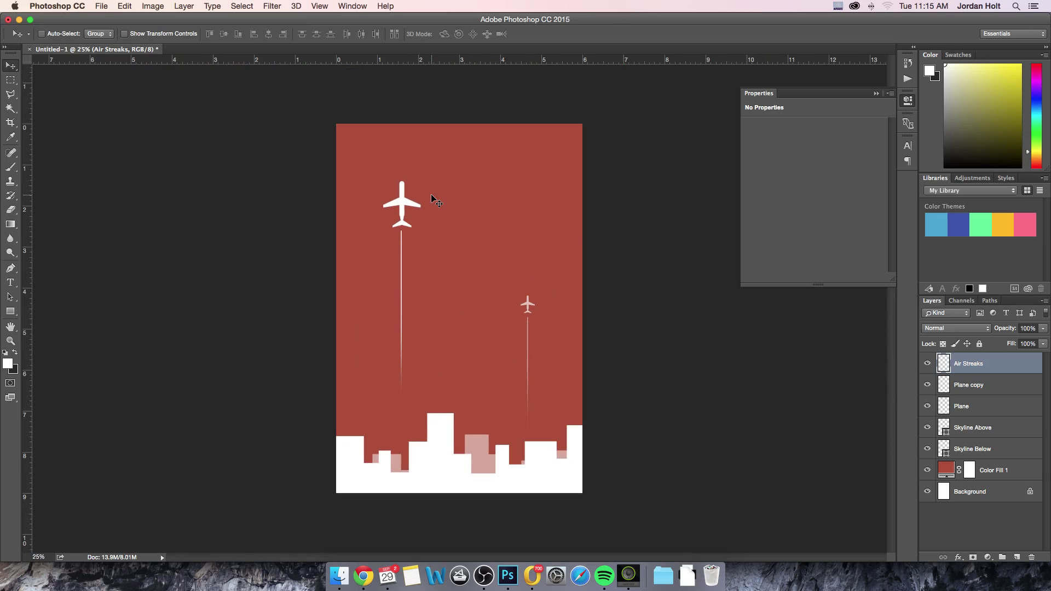
Step: Type 'CITY' in Bebas Neue Regular and place it beside the big plane's trail
click(10, 283)
click(140, 34)
scroll(168, 204, up, 20)
scroll(168, 204, down, 15)
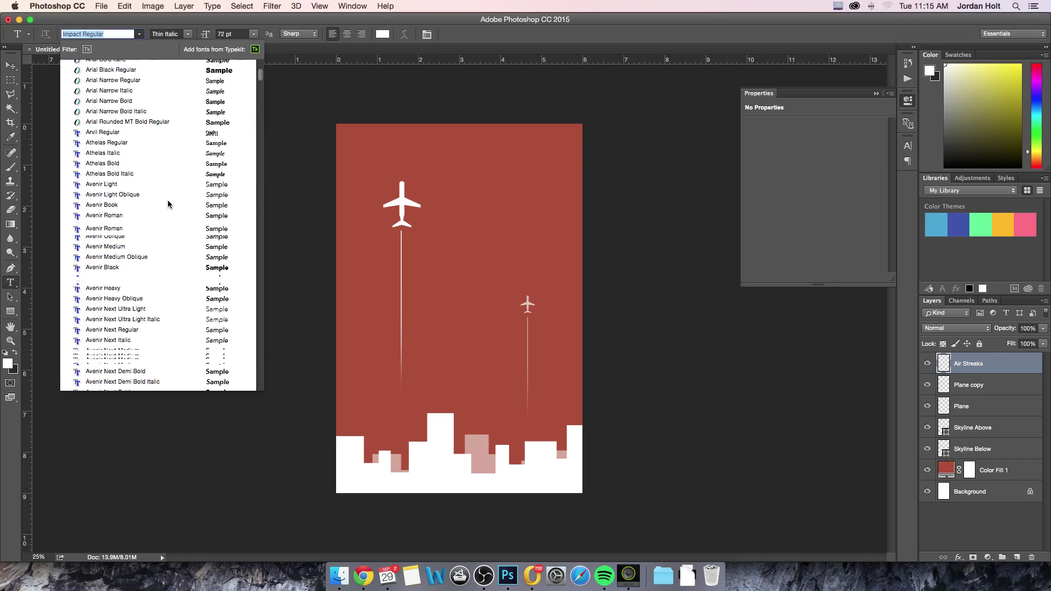
scroll(168, 204, down, 5)
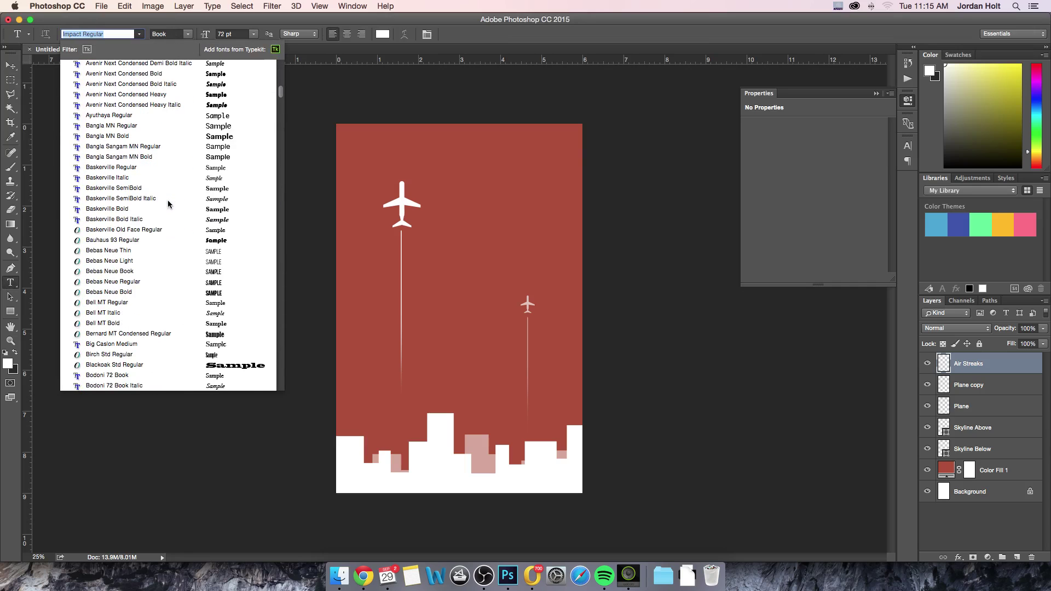
click(136, 284)
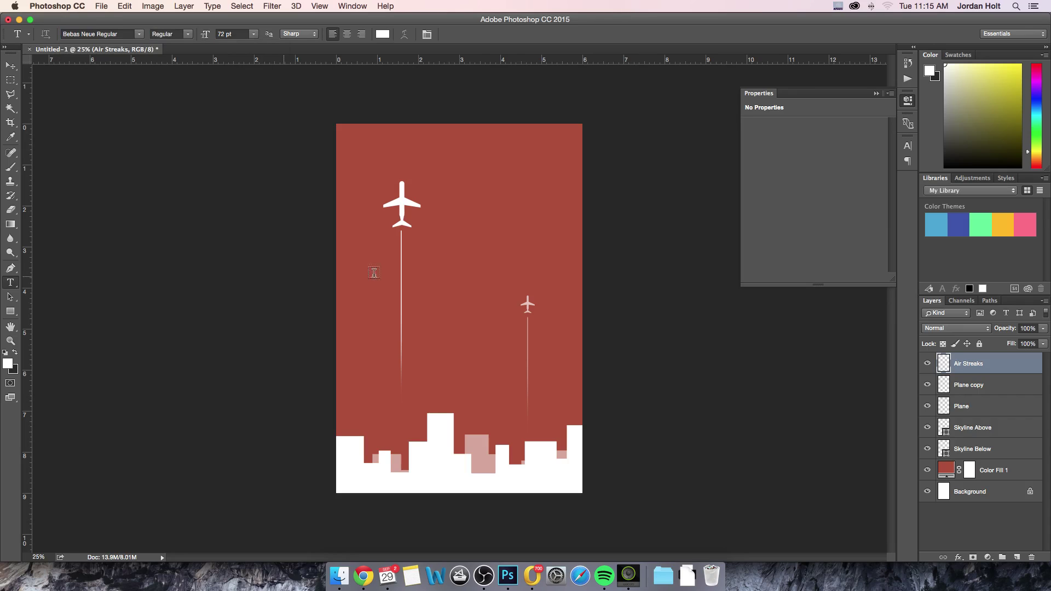
click(450, 223)
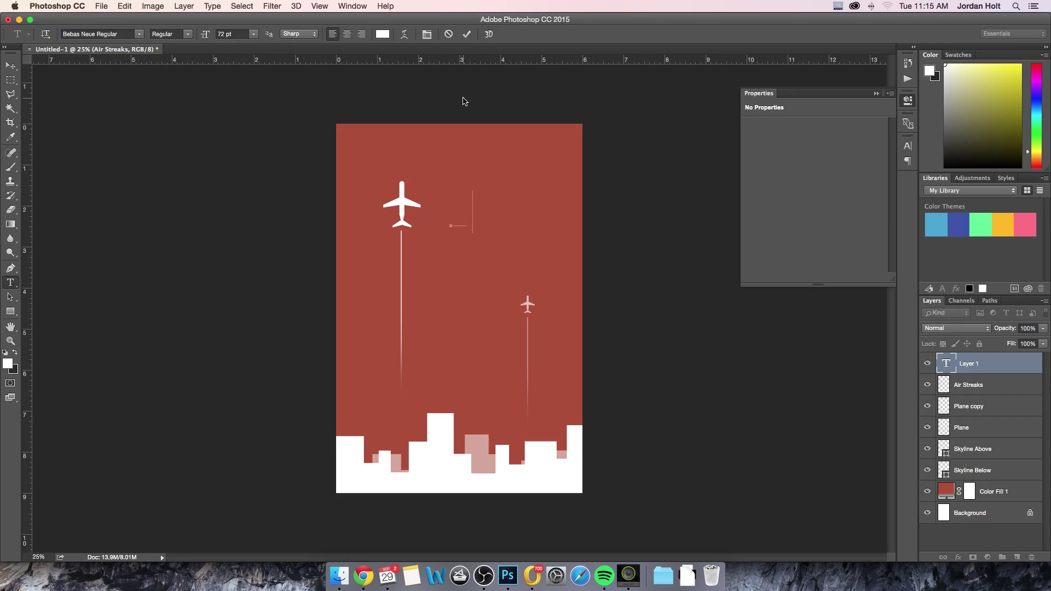
text(CITY)
click(10, 66)
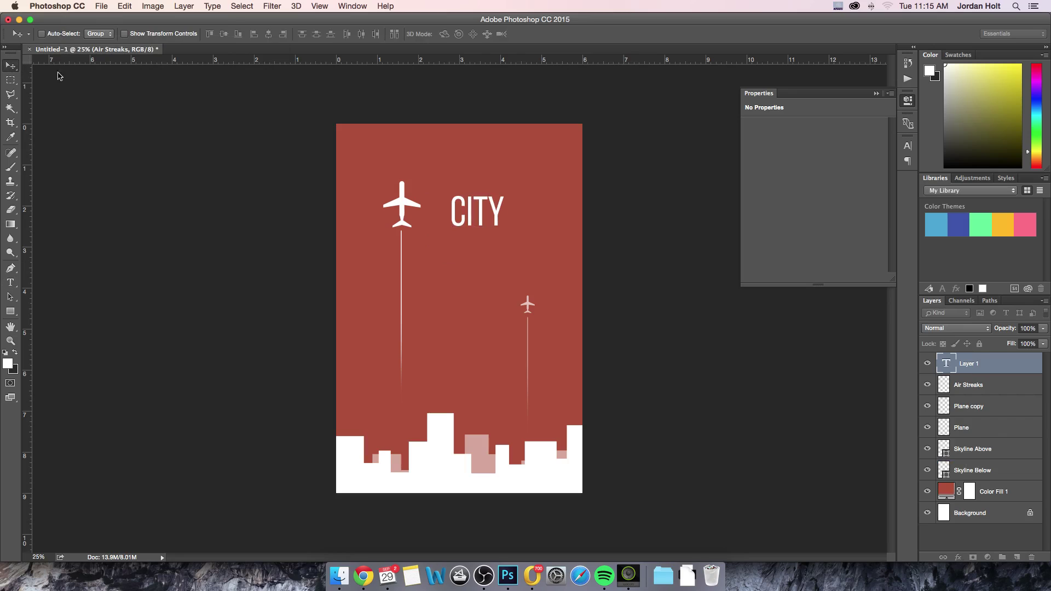
drag(491, 222, 452, 268)
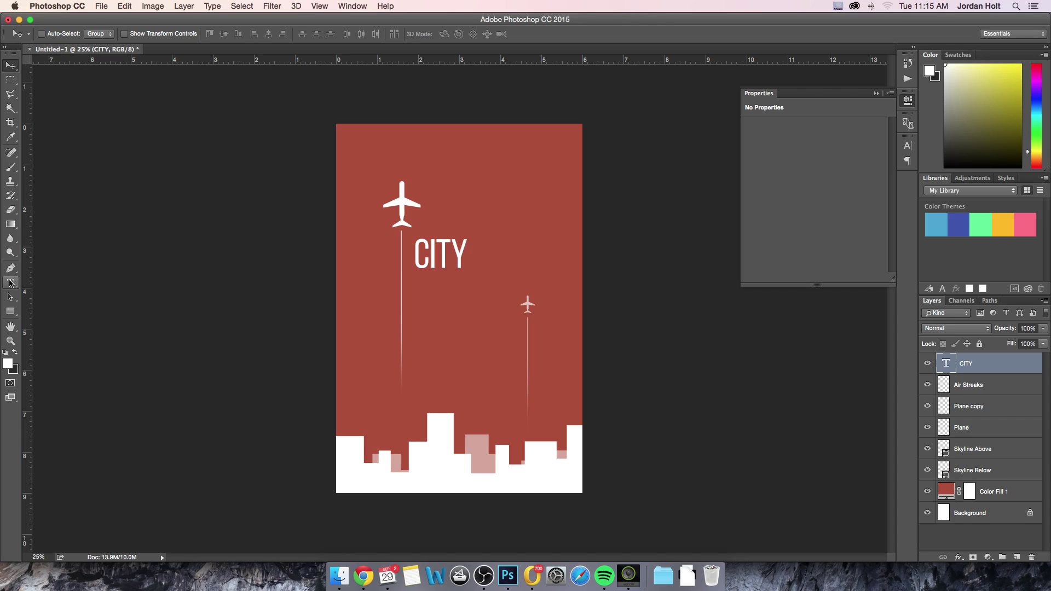
Step: Add 'of' as its own text layer, scale it to about 59%, and set it against CITY's right edge
click(11, 282)
click(478, 185)
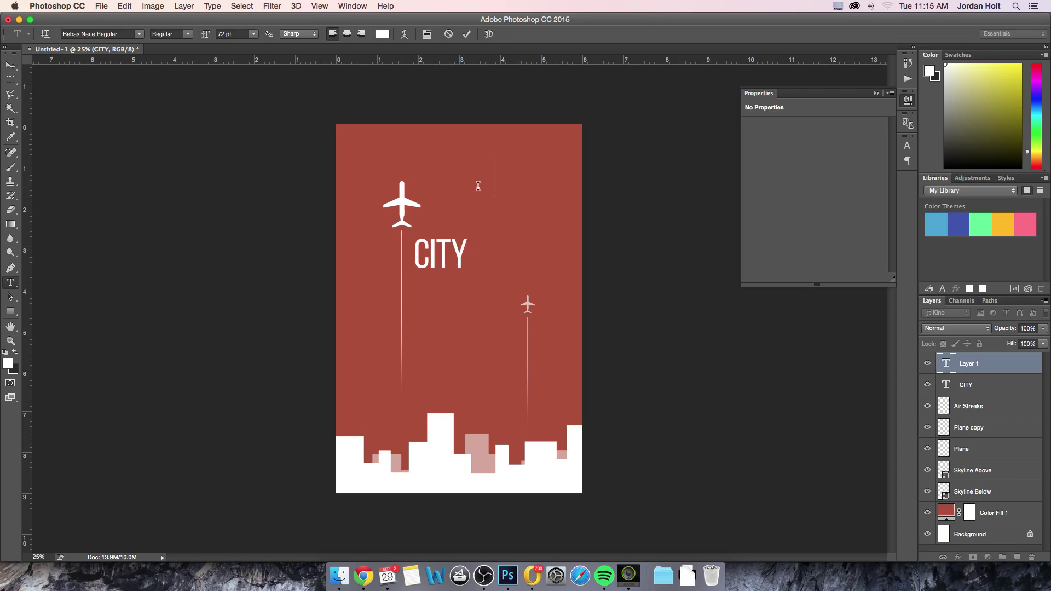
text(of)
click(11, 65)
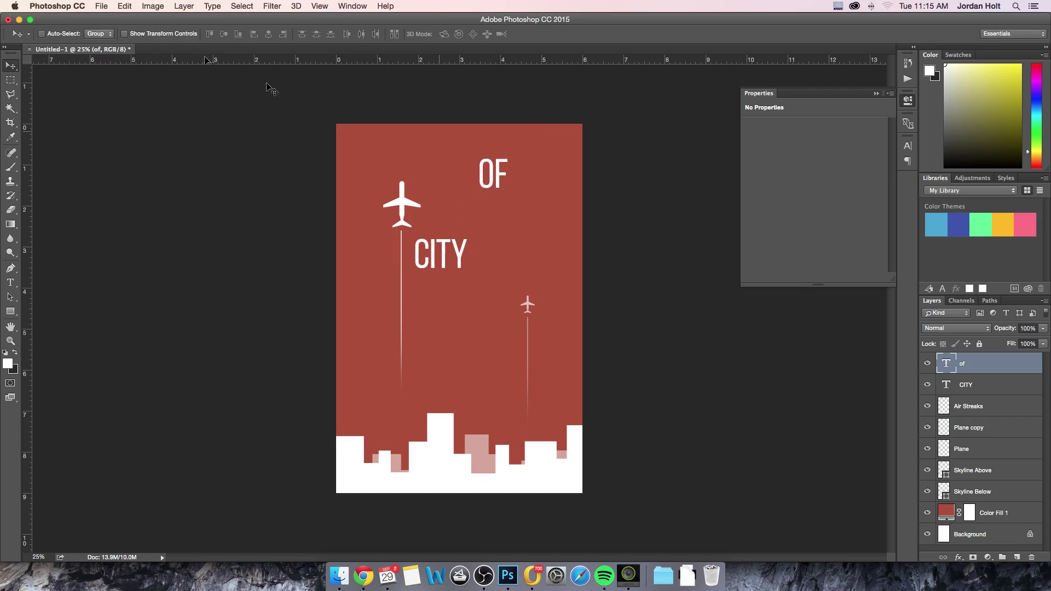
drag(507, 160, 488, 171)
click(504, 34)
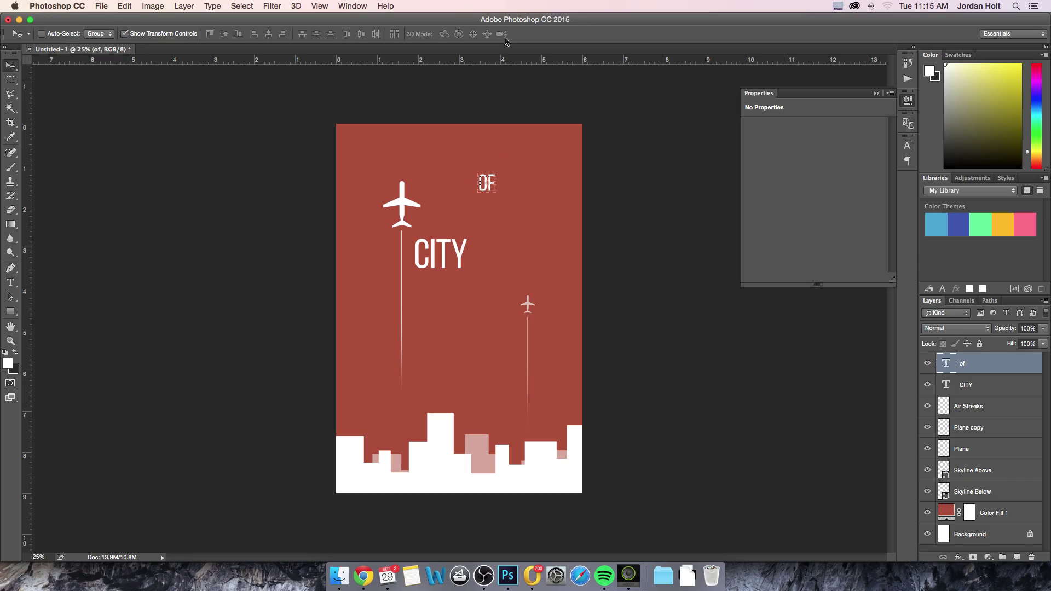
drag(528, 226, 514, 300)
key(shift+Right)
click(125, 34)
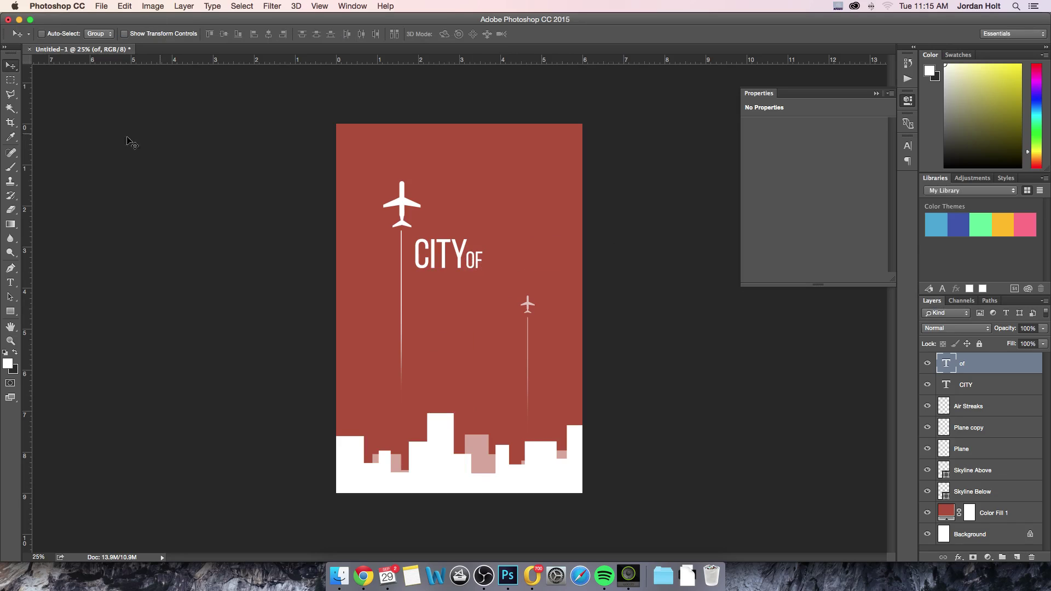
click(11, 282)
Step: Type 'MEN' under CITY and enlarge it to about 129% to match the width
click(443, 334)
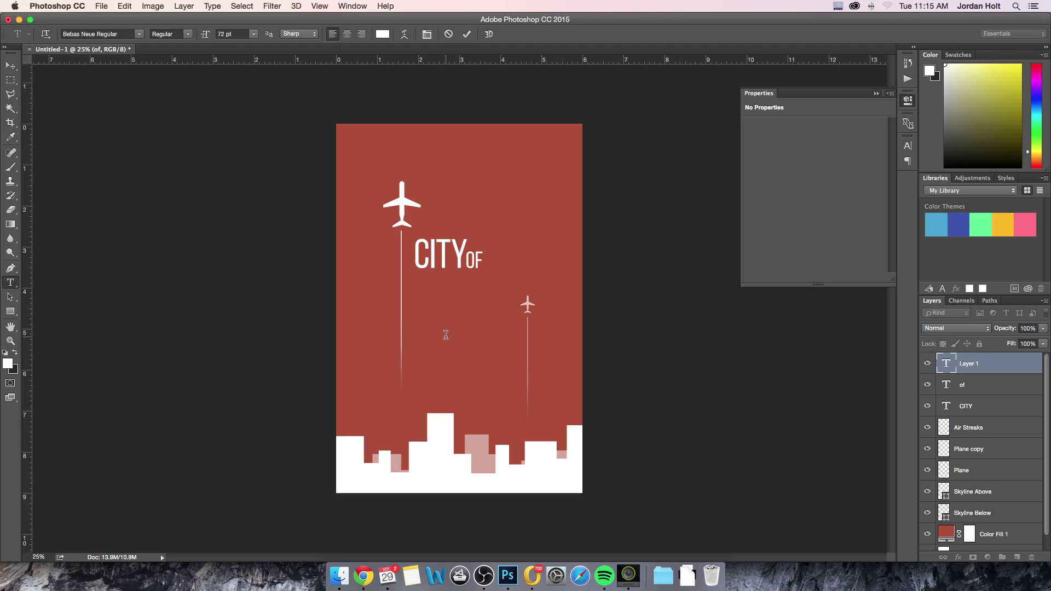
text(MEN)
click(11, 65)
drag(446, 314, 434, 299)
key(Left)
key(Left)
key(Up)
key(Up)
key(Up)
key(Up)
key(Up)
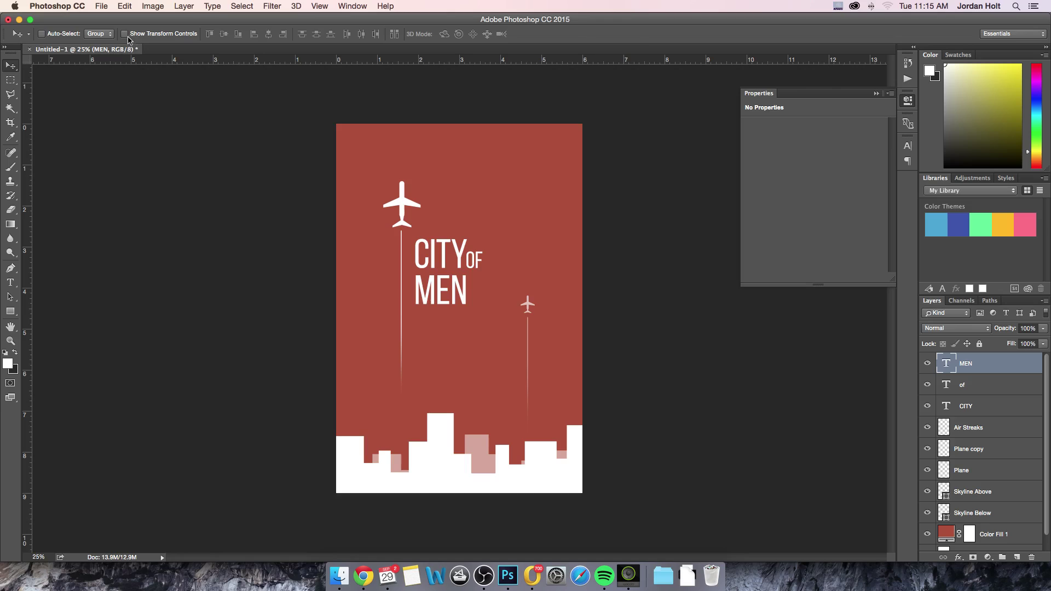
click(126, 34)
drag(467, 305, 482, 316)
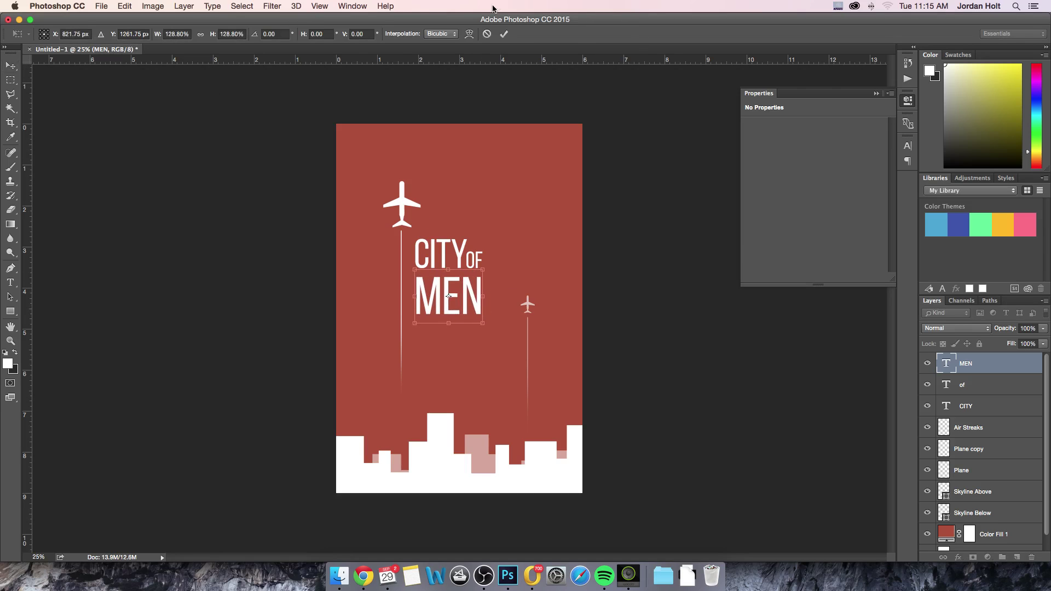
click(503, 34)
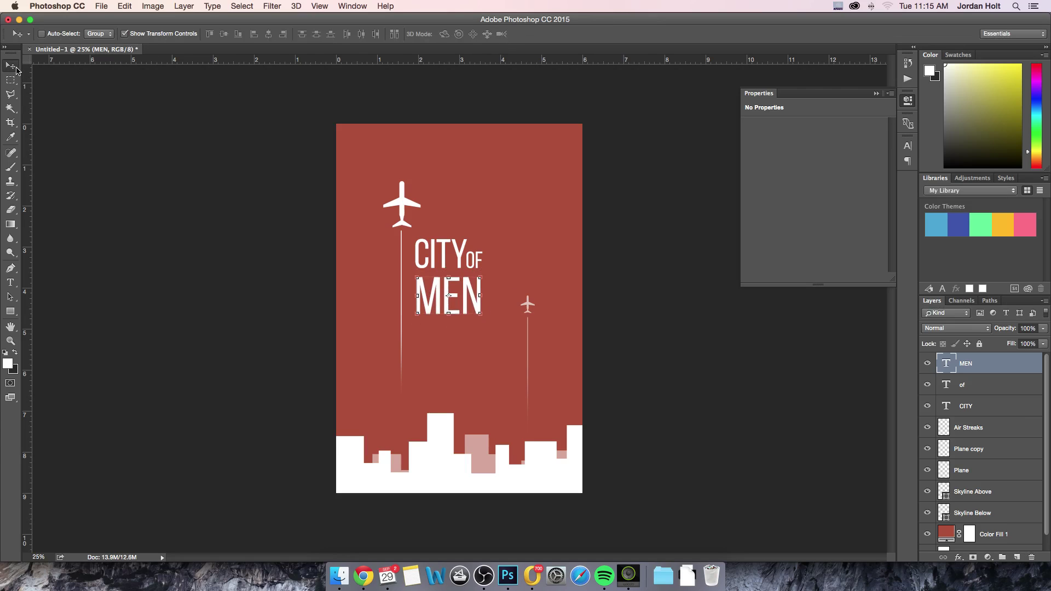
key(shift+Up)
key(shift+Up)
key(shift+Up)
key(shift+Up)
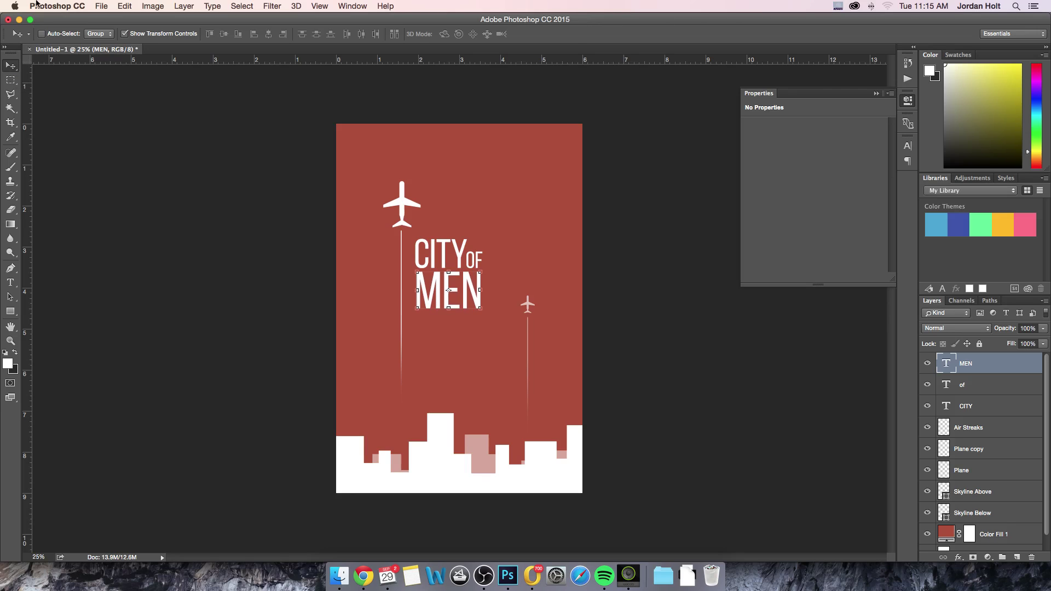
click(124, 34)
Step: Shift the three title layers together slightly to the right
shift+click(988, 405)
drag(490, 304, 498, 301)
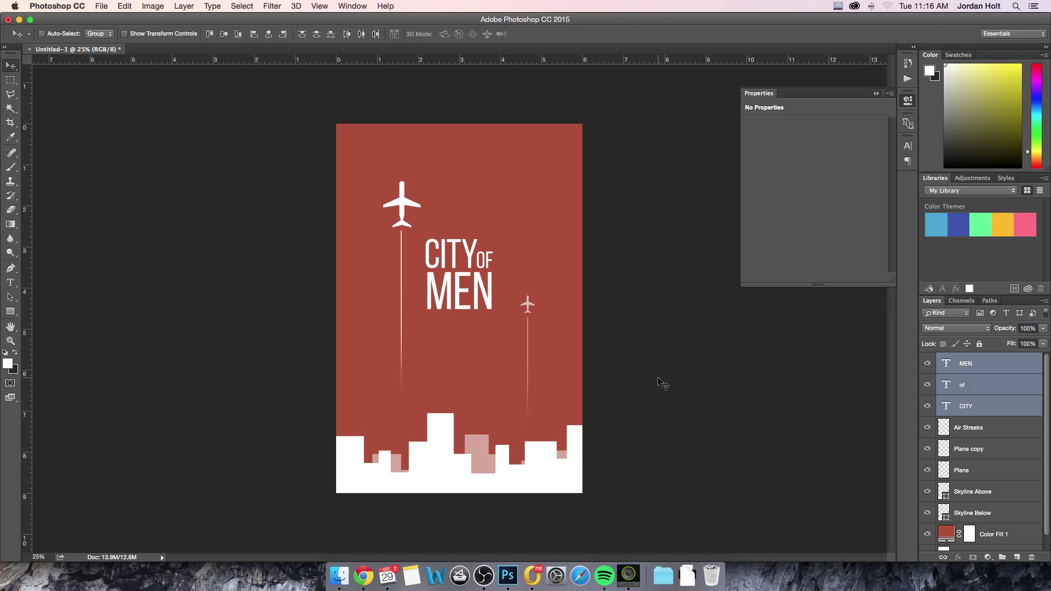
key(super+minus)
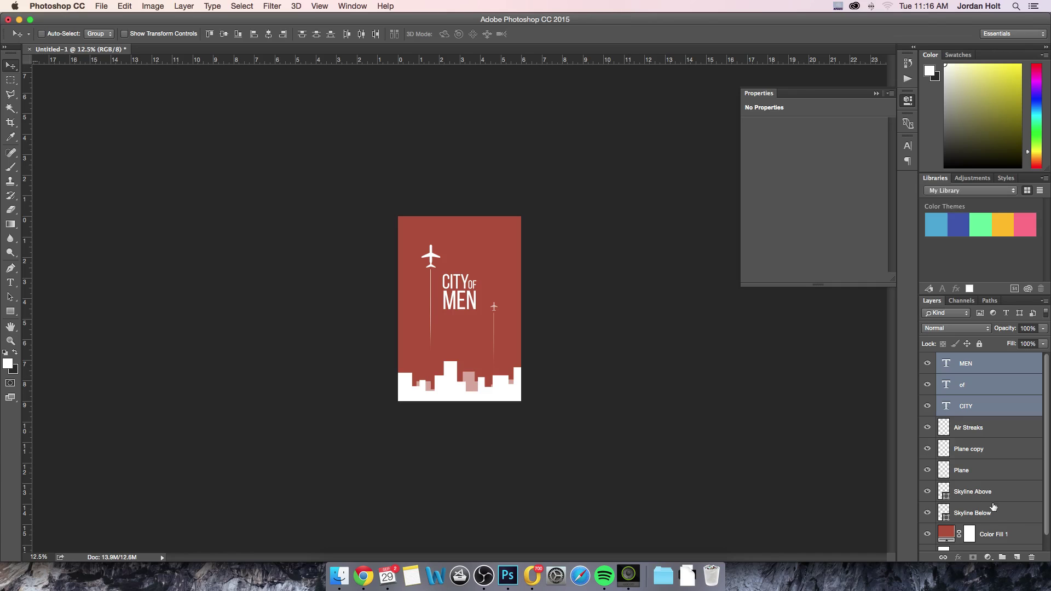
Step: Rename Color Fill 1 to 'BG', then create a new layer above it named 'Gradient'
click(1000, 536)
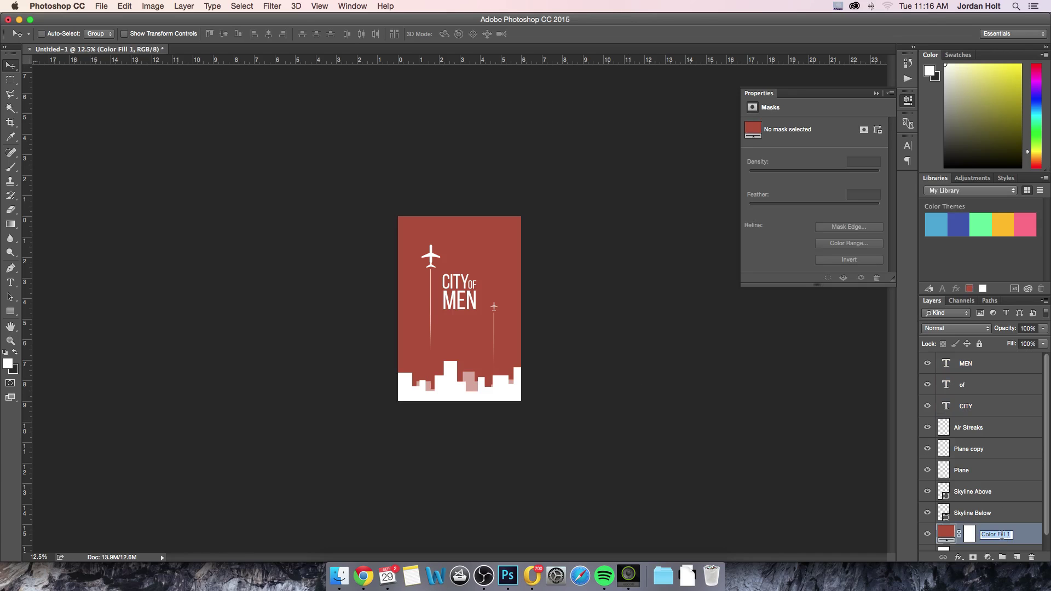
text(BG)
key(Return)
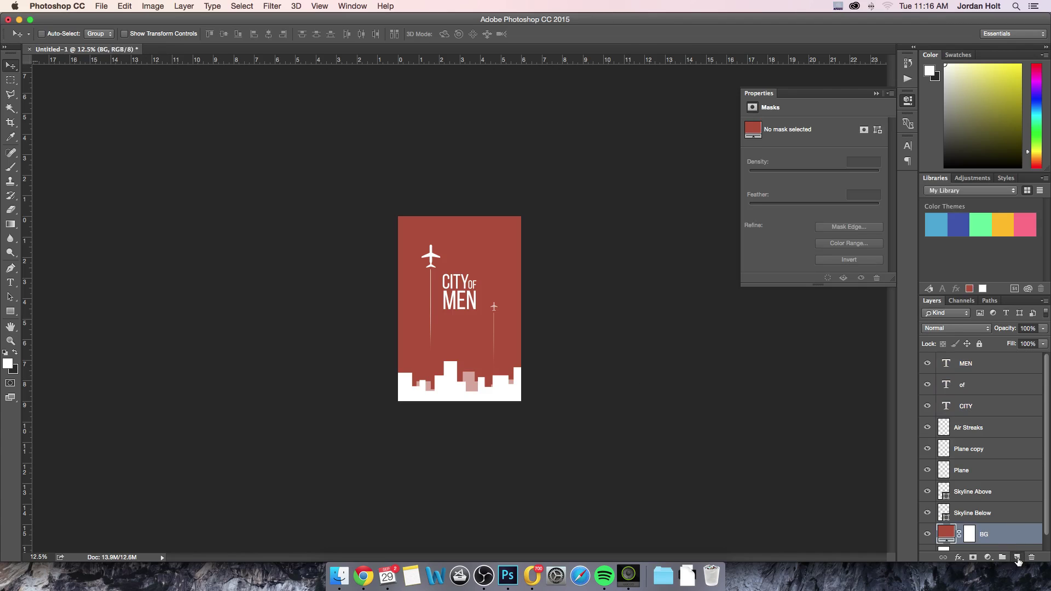
click(1016, 557)
double_click(969, 499)
text(Gradient)
key(Return)
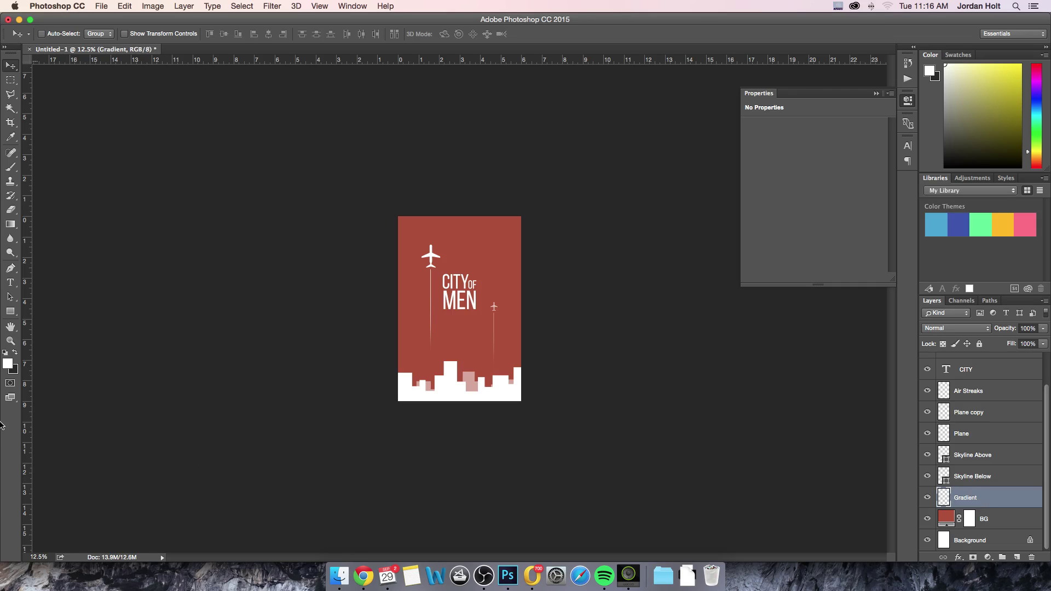
Step: With the Gradient tool, set the foreground colour to dark brown #261f1e
click(9, 226)
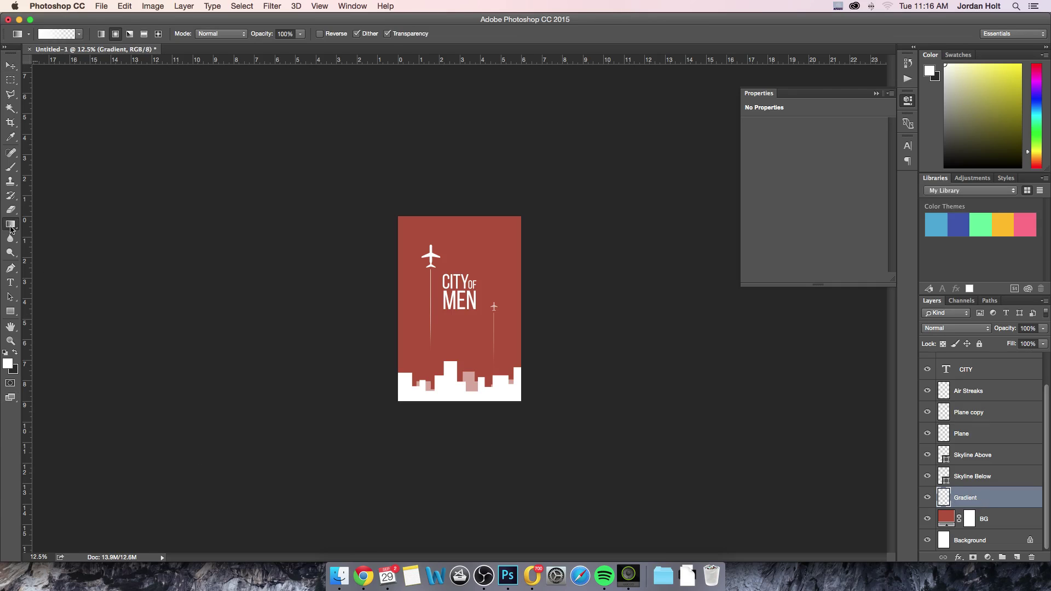
click(9, 362)
click(391, 313)
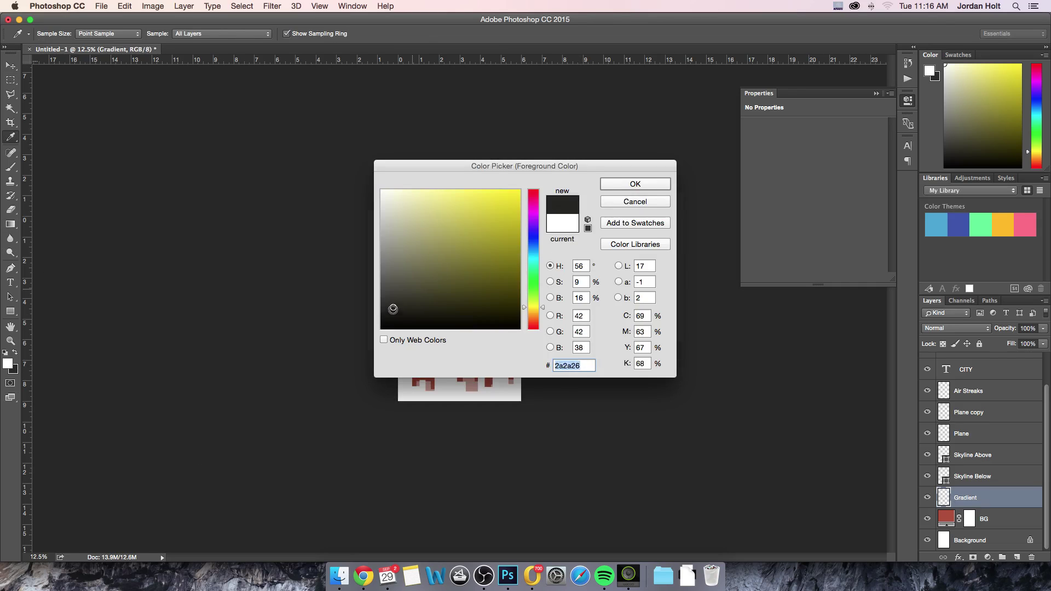
drag(536, 316, 534, 329)
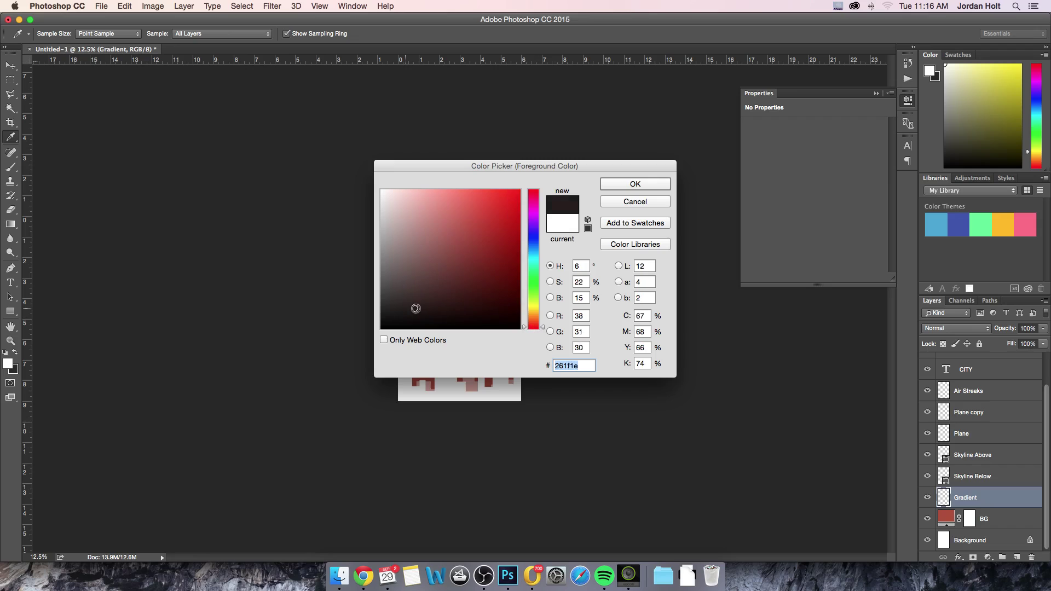
click(621, 187)
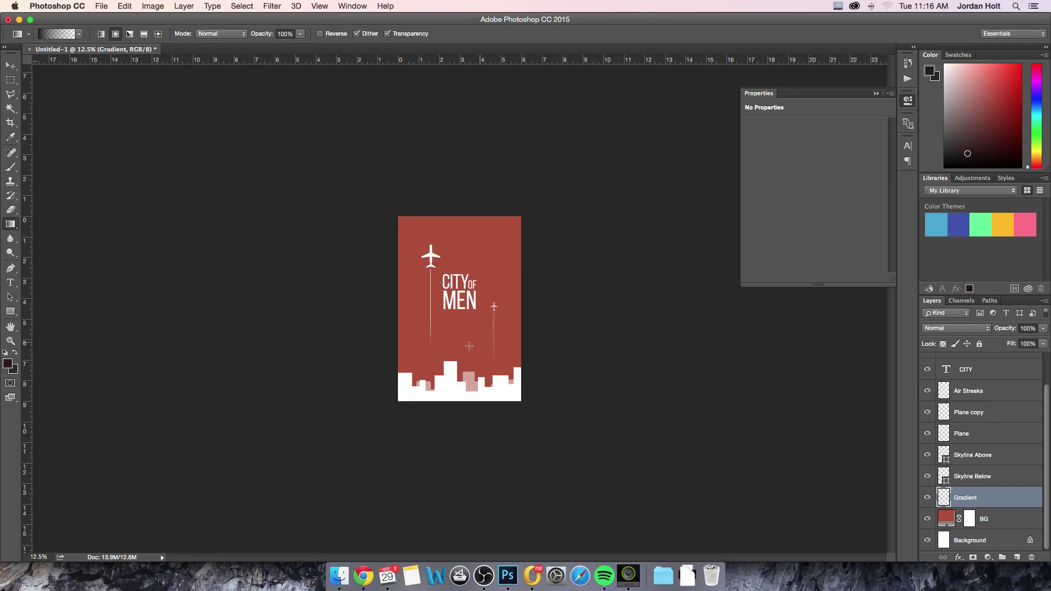
Step: Drag a linear gradient upward from the skyline to darken the lower sky
click(101, 35)
click(115, 34)
drag(466, 331, 471, 252)
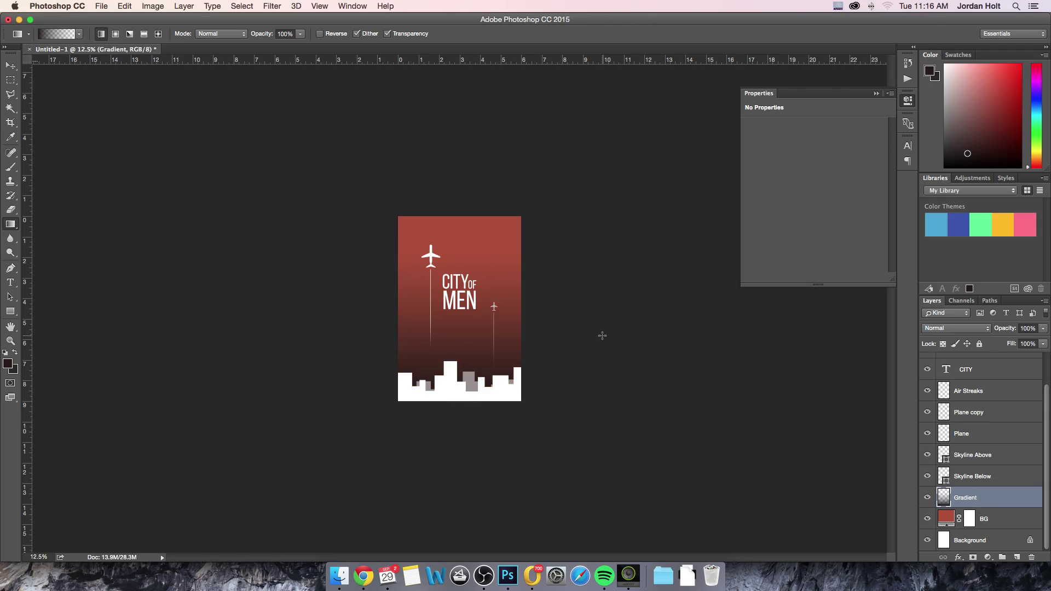
key(super+plus)
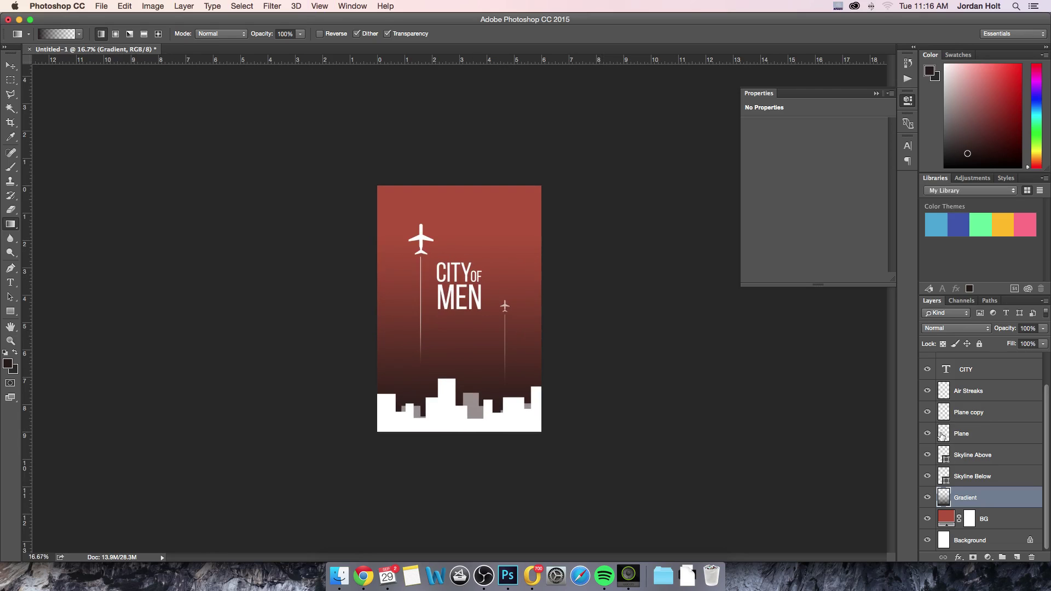
Step: Add a new empty layer named 'Gradient 2' above Gradient
click(1016, 557)
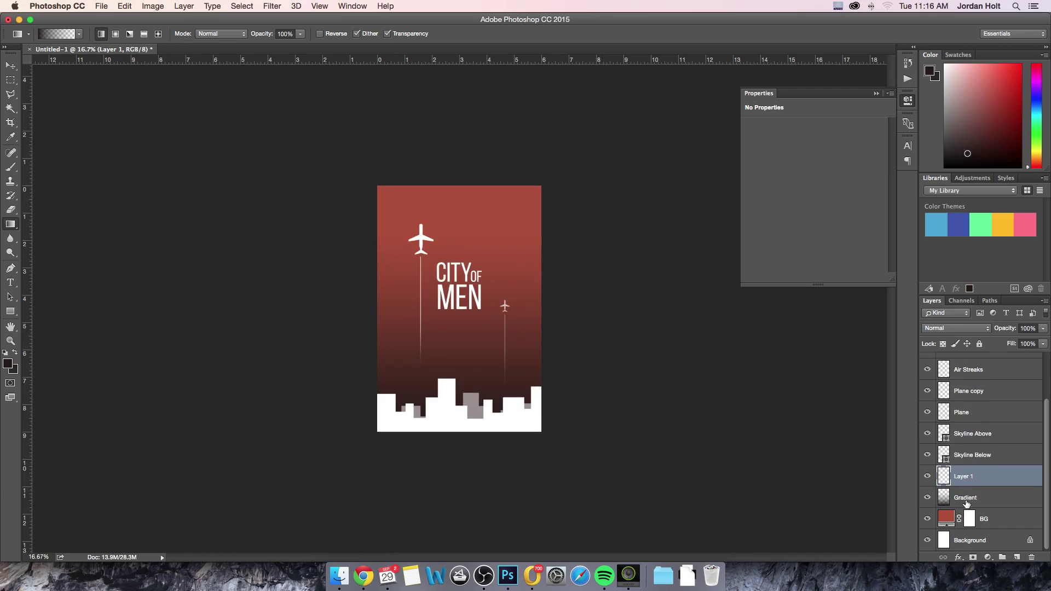
double_click(965, 476)
text(Gradient 2)
key(Return)
Step: Set the foreground to pale yellow #e3d691 and drag a gradient fading down from the top
click(9, 365)
click(531, 313)
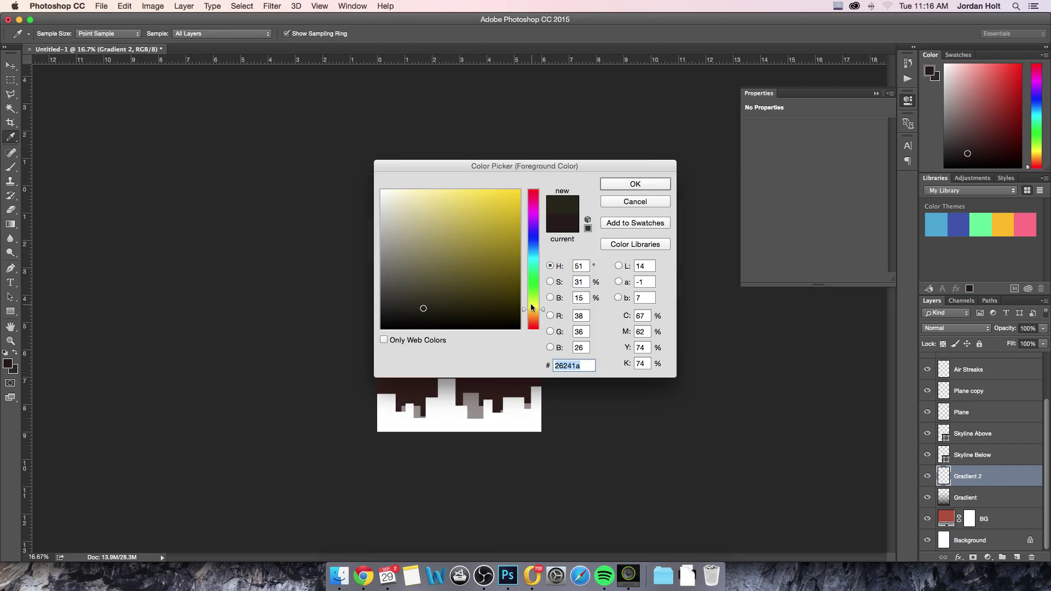
drag(433, 217, 431, 205)
key(g)
click(635, 184)
drag(461, 291, 461, 292)
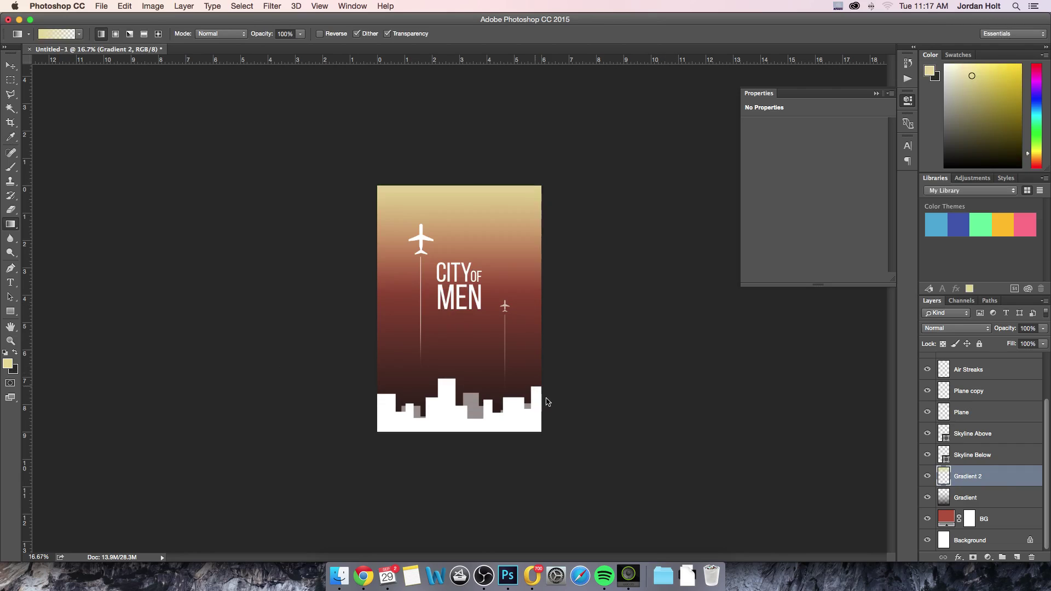
Step: Lower the Gradient 2 layer's opacity to 42% to soften the glow
click(1042, 328)
drag(1043, 340, 1014, 346)
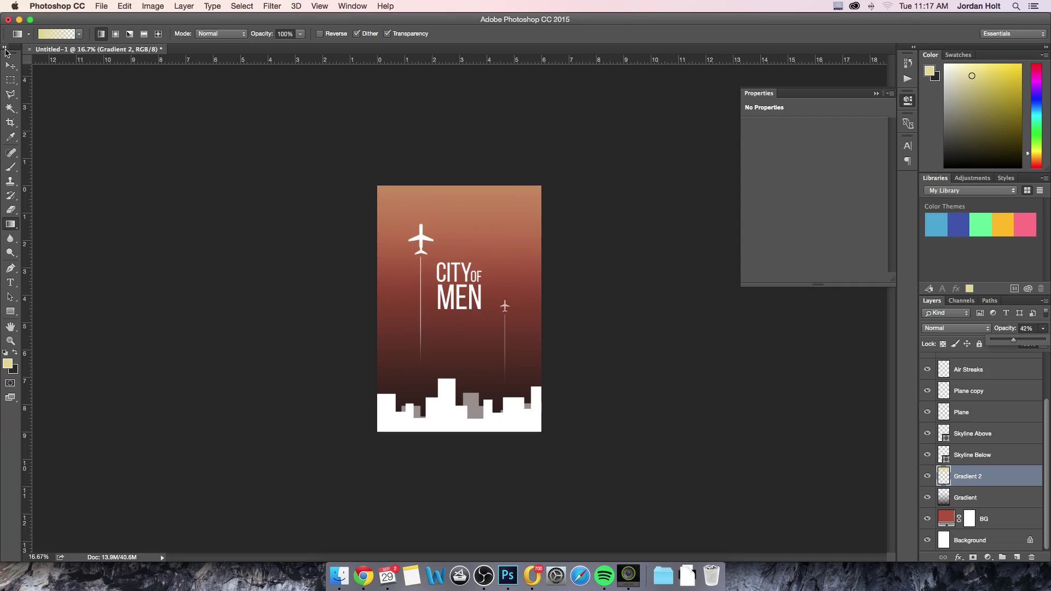
click(11, 65)
key(super+equal)
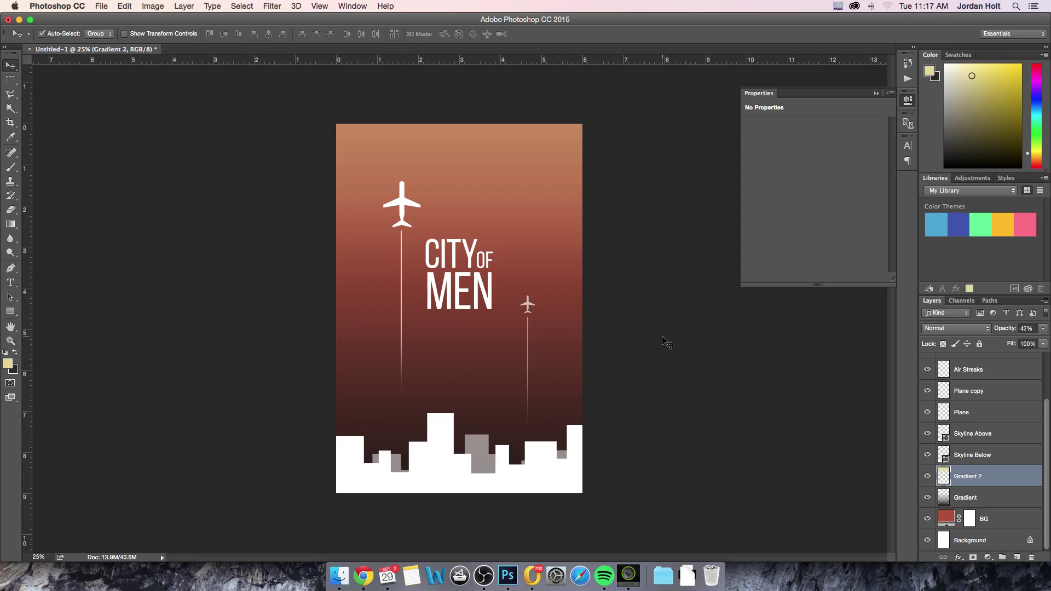
key(super+minus)
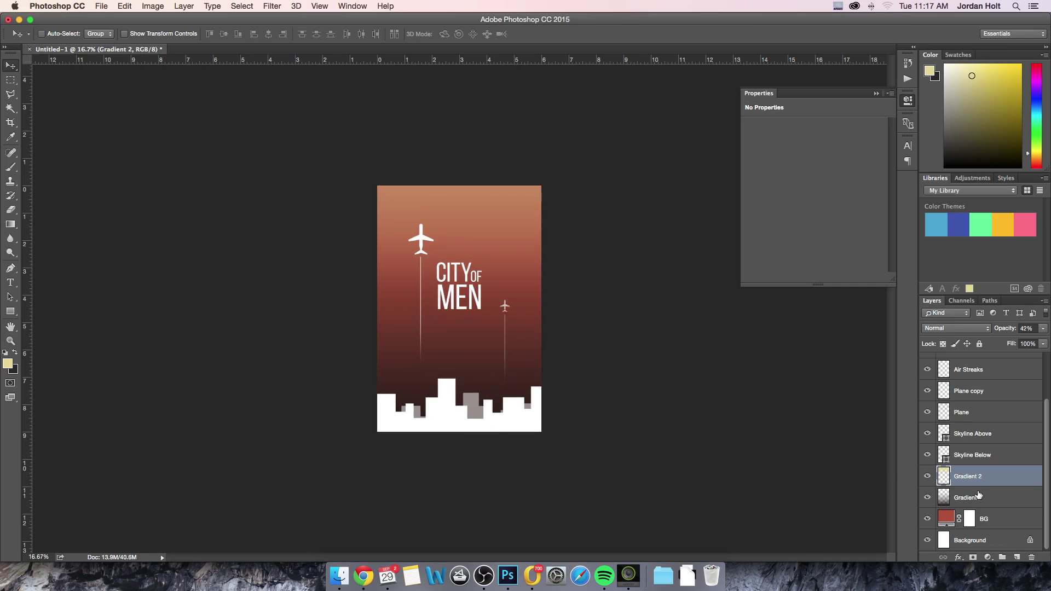
Step: Recolour the CITY text layer golden orange (#f1ba50) through the Type tool's text colour picker
scroll(1013, 445, up, 3)
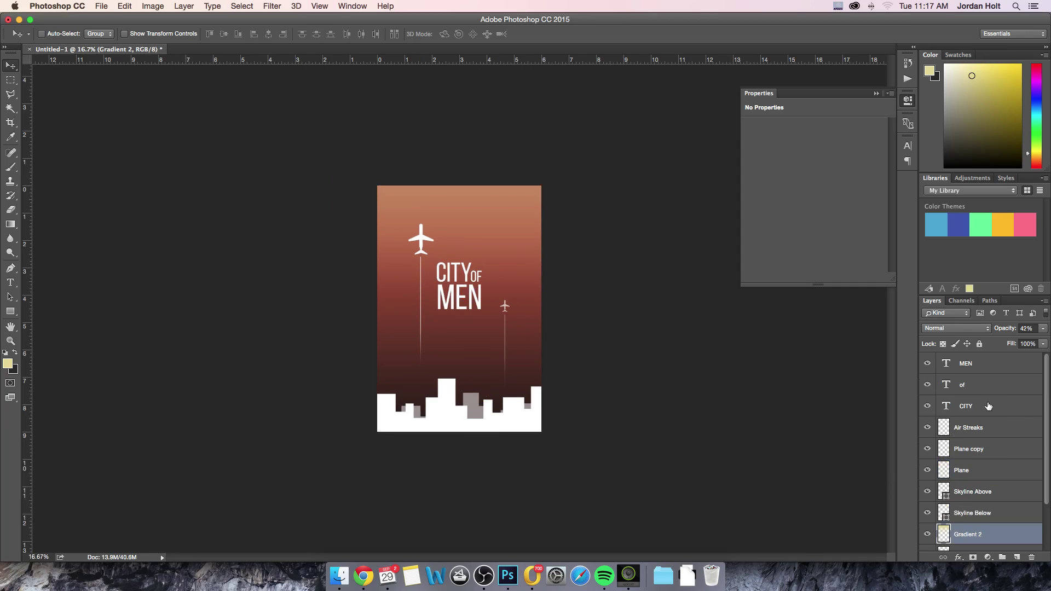
click(982, 405)
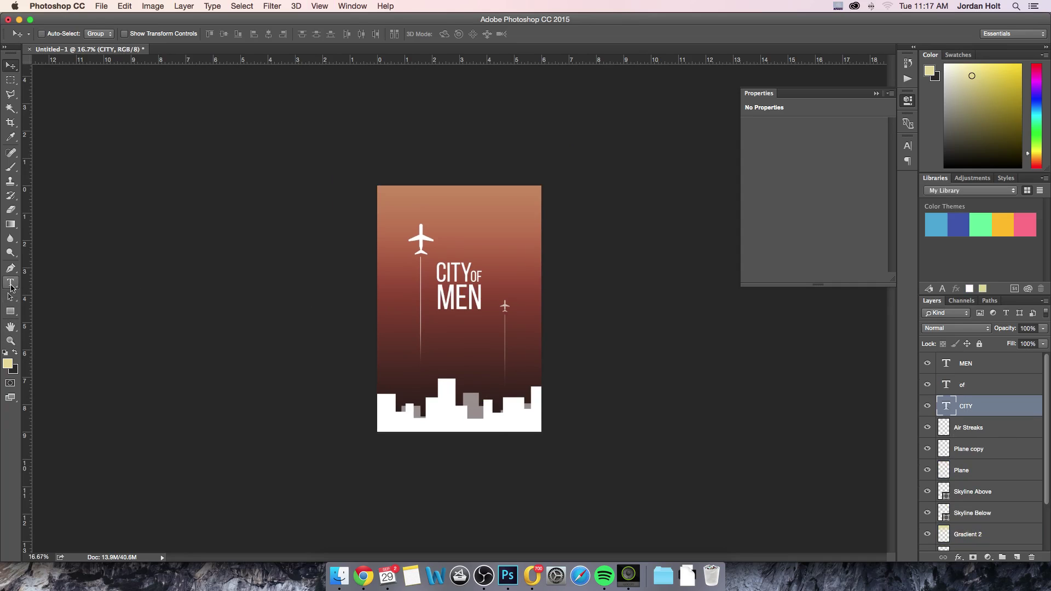
click(11, 283)
click(385, 34)
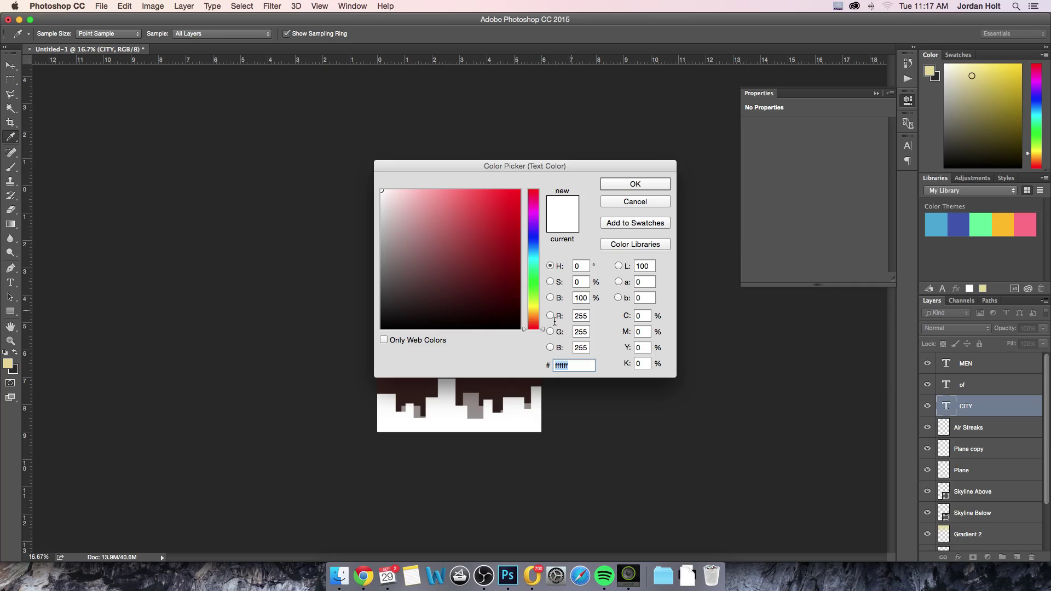
drag(532, 327, 533, 317)
click(455, 217)
mouse_move(455, 217)
mouse_down()
mouse_move(477, 196)
mouse_move(465, 197)
mouse_up()
drag(534, 320, 534, 313)
drag(466, 198, 476, 196)
click(615, 186)
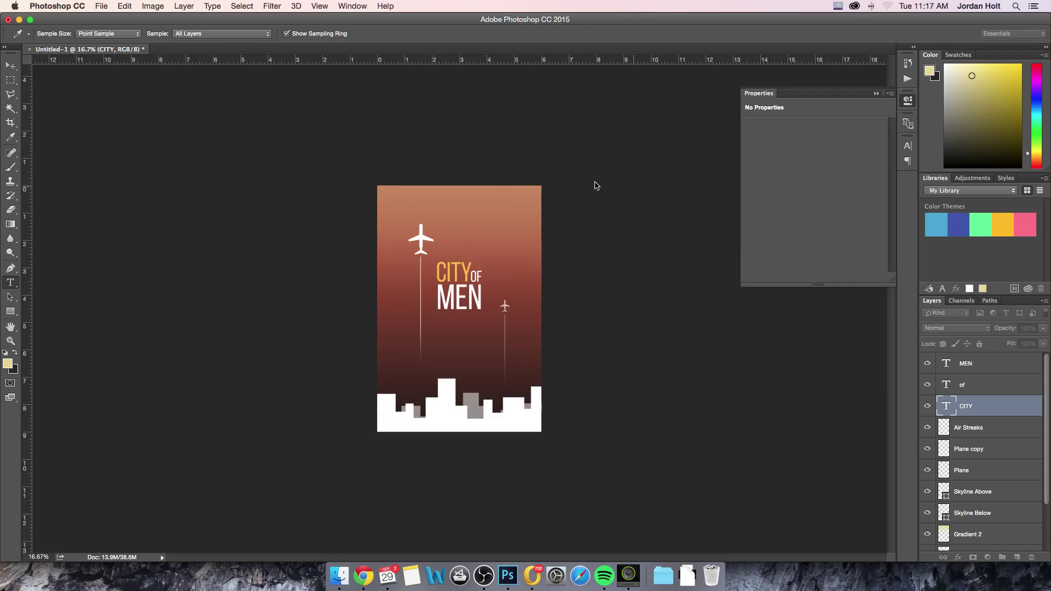
click(11, 65)
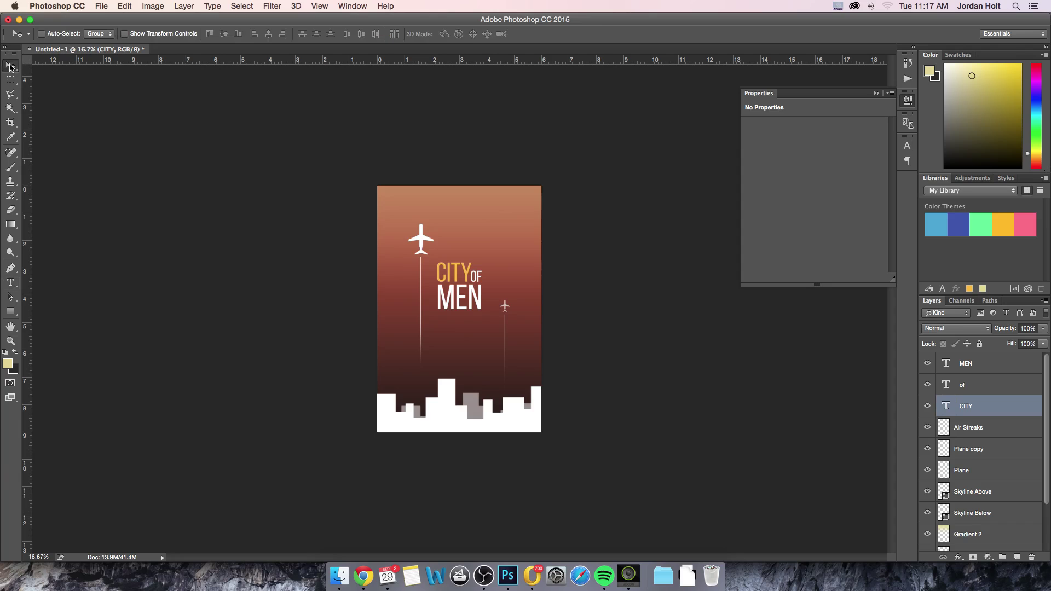
key(super+equal)
key(super+equal)
drag(563, 333, 577, 354)
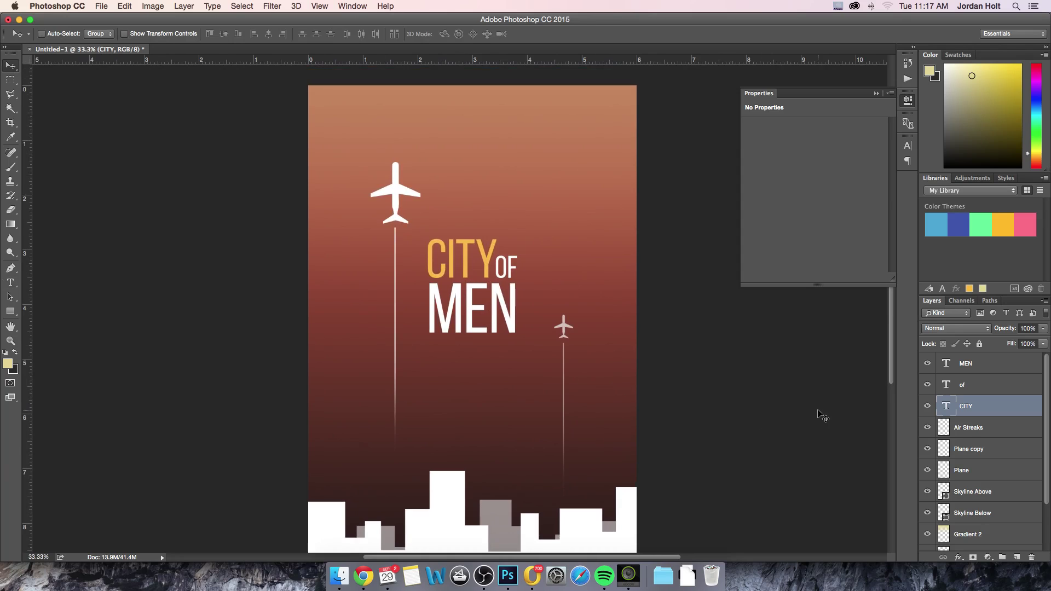
Step: Sample CITY's orange for the MEN layer, then cancel so MEN stays white
click(978, 384)
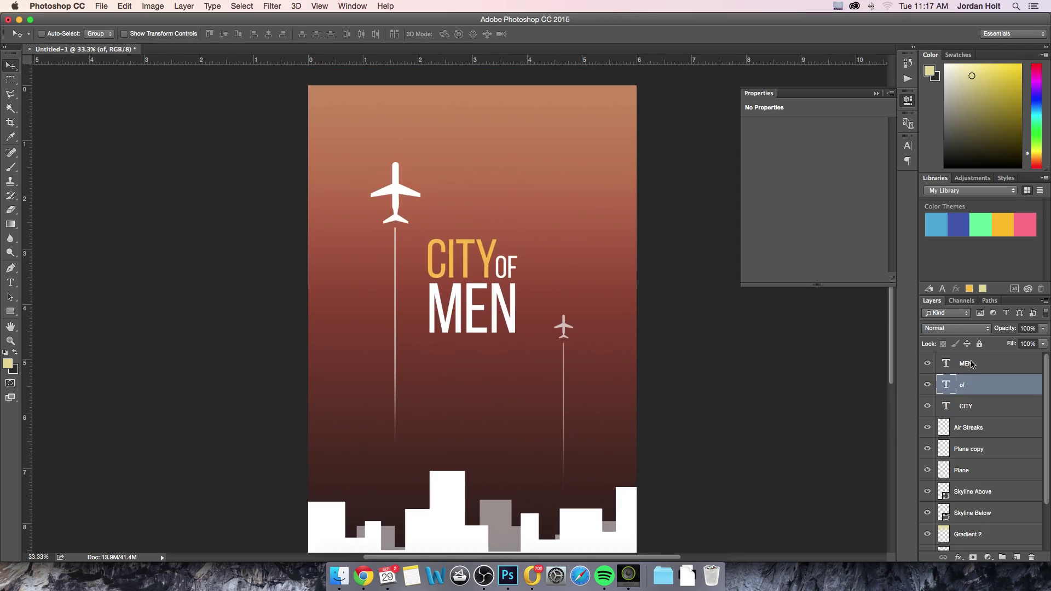
click(970, 364)
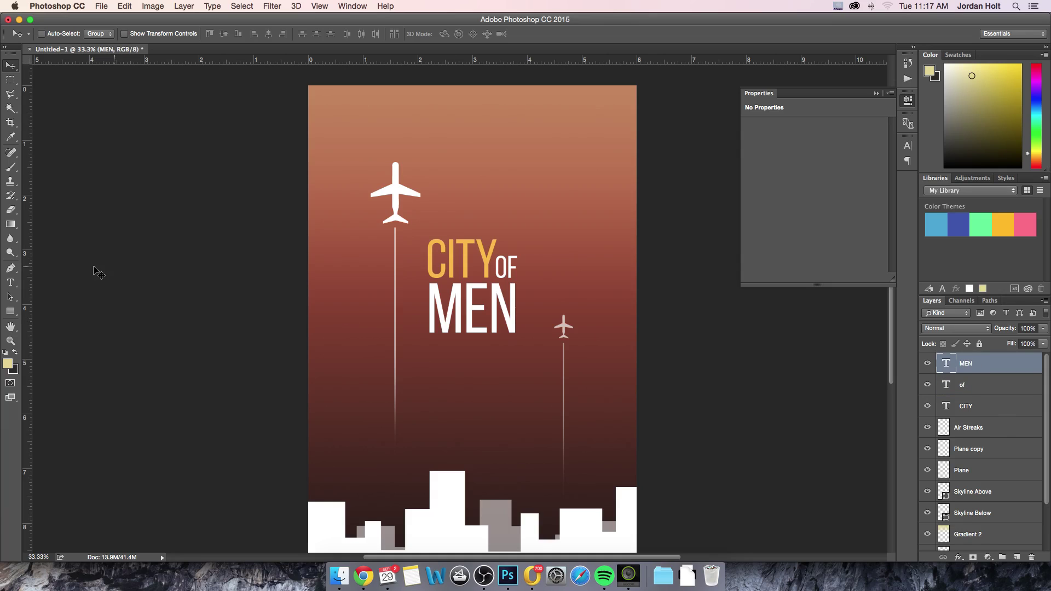
click(11, 282)
click(382, 34)
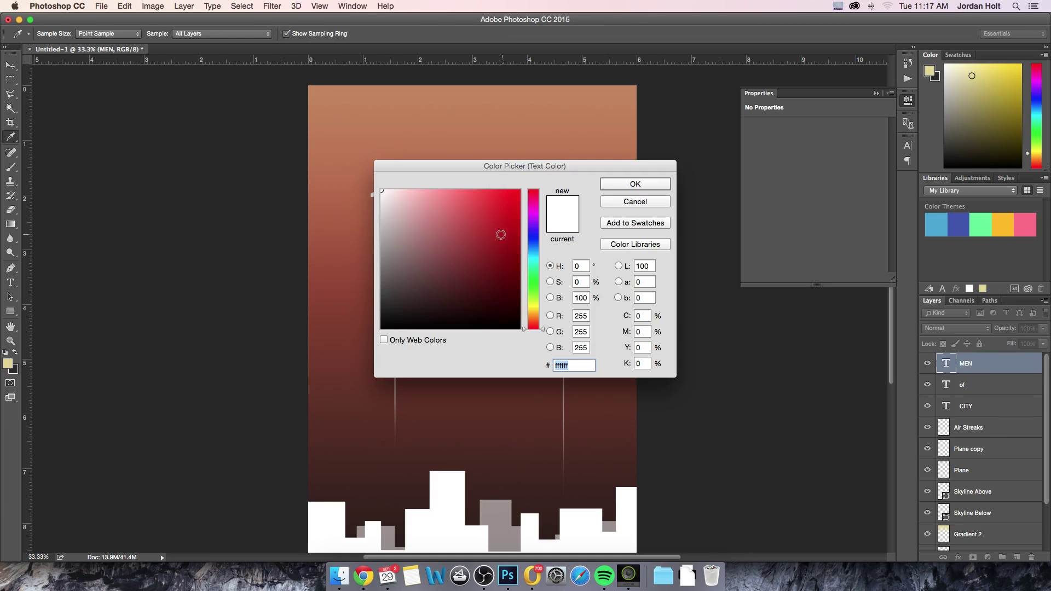
drag(456, 165, 734, 166)
click(487, 261)
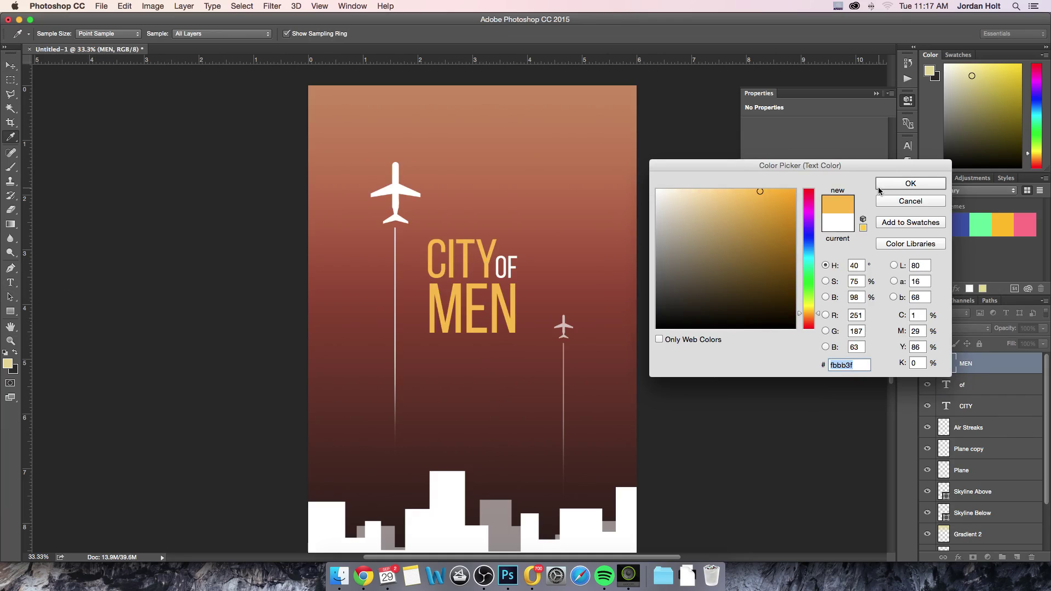
click(899, 202)
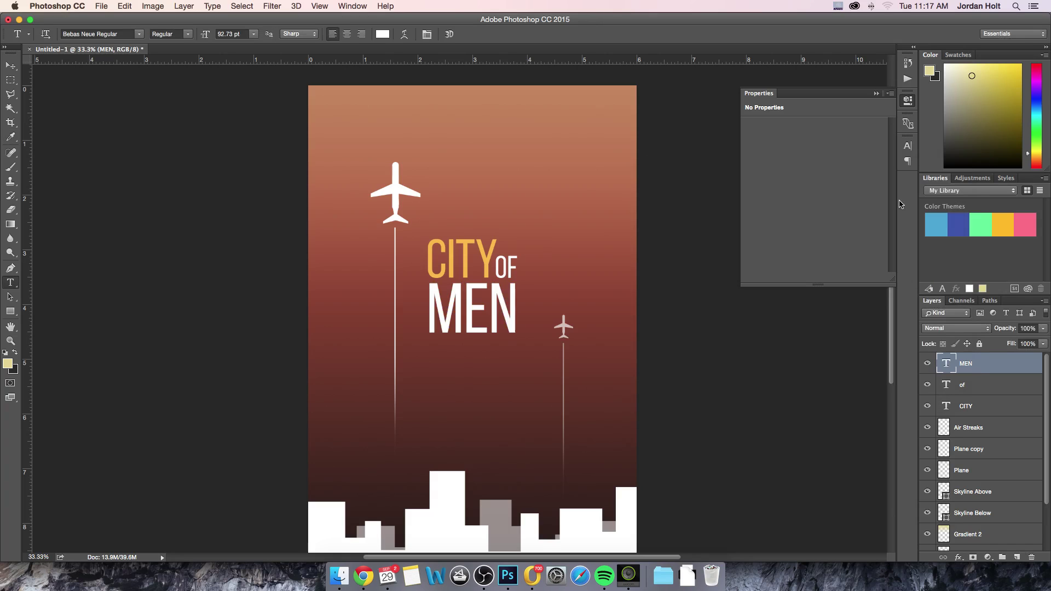
Step: Apply CITY's sampled orange (#fbbb3f) to the 'of' text layer
click(958, 390)
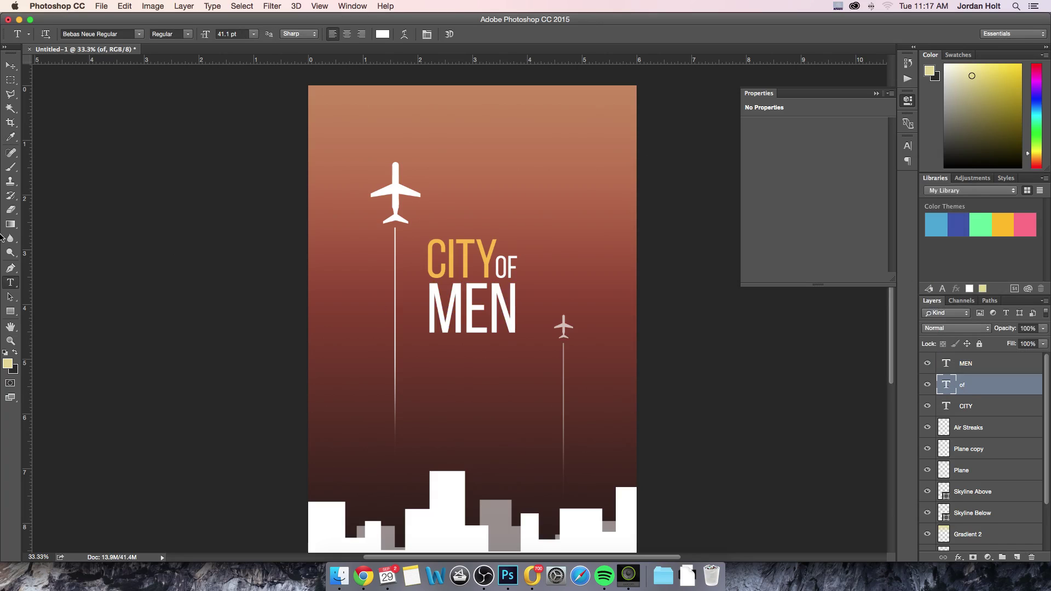
click(383, 34)
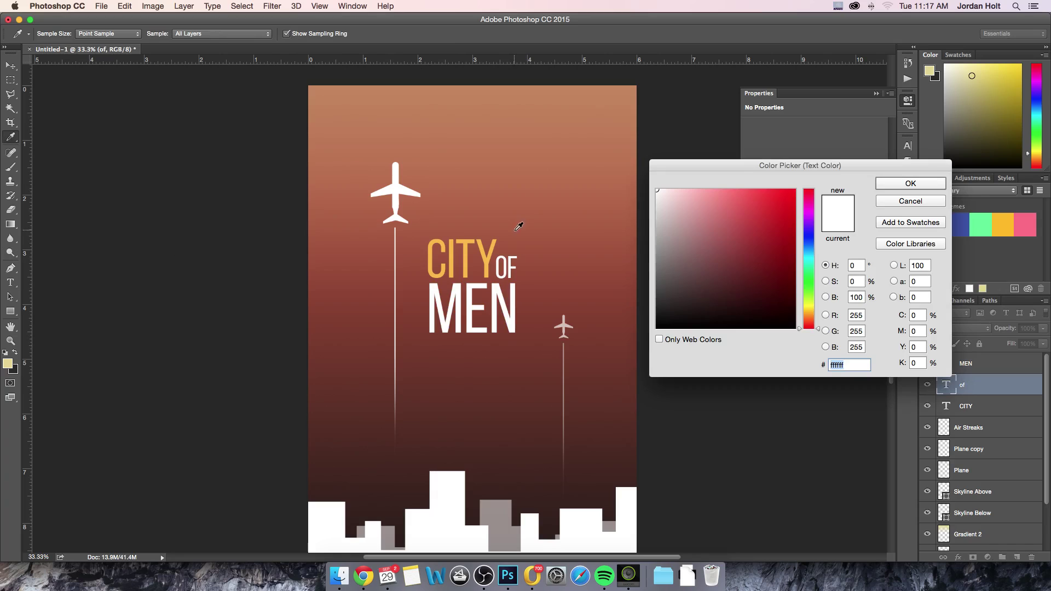
click(486, 258)
click(910, 184)
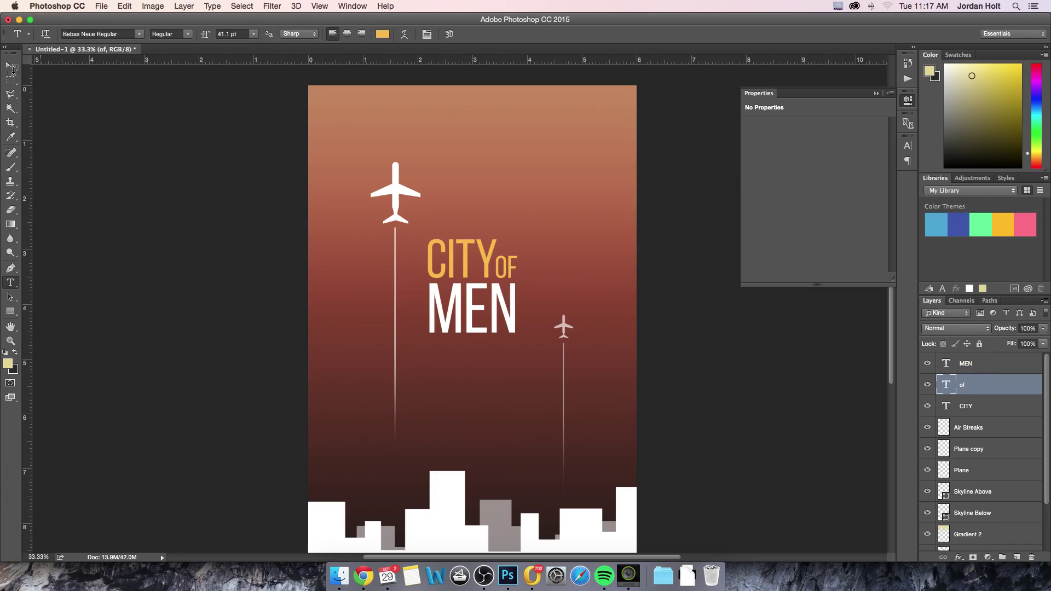
key(v)
key(super+minus)
key(super+minus)
key(super+minus)
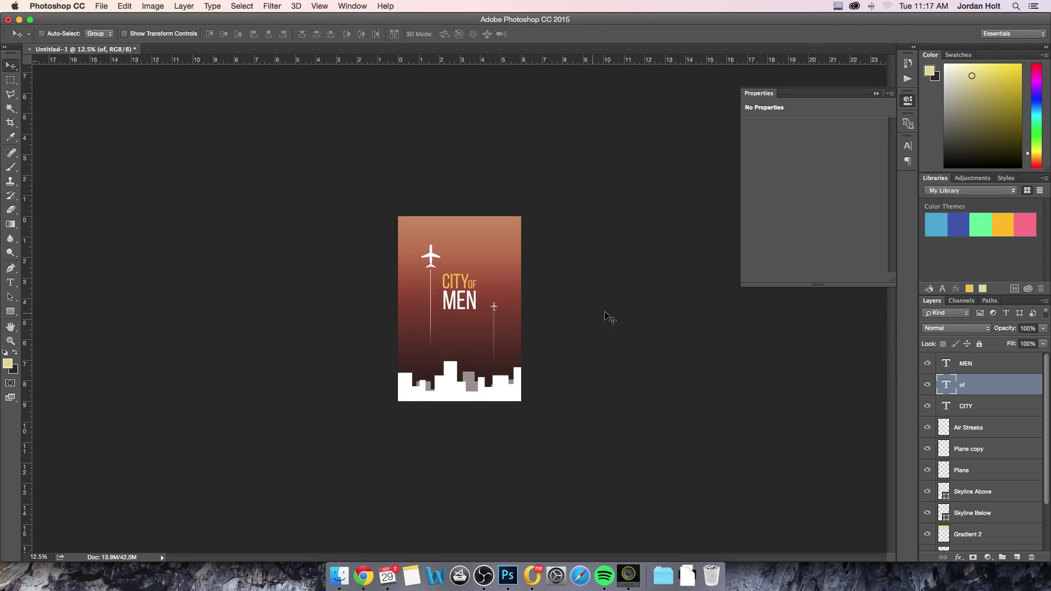
key(super+plus)
key(super+plus)
key(super+plus)
key(super+plus)
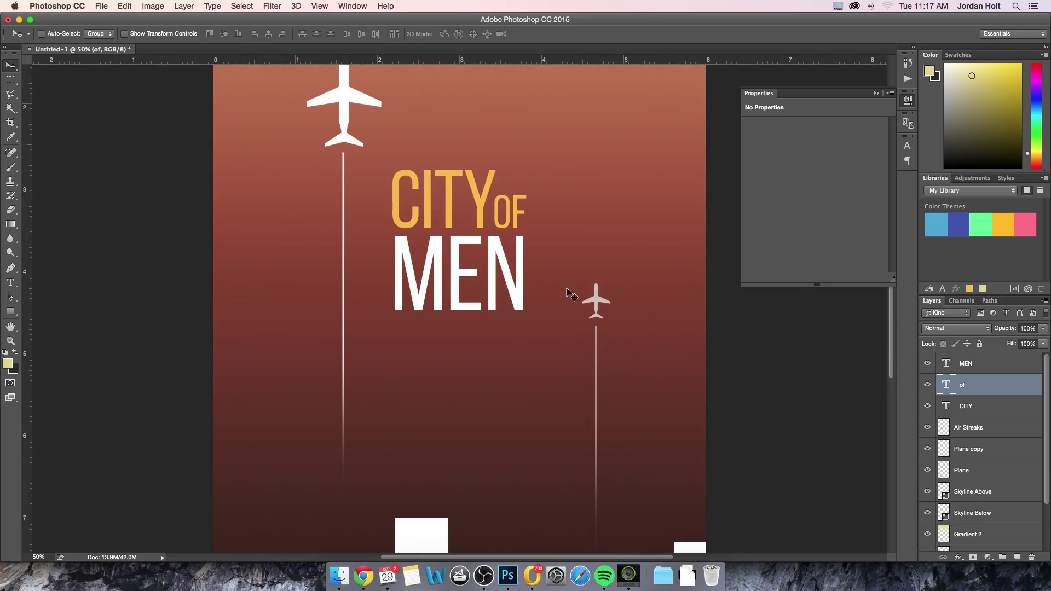
key(super+minus)
key(super+minus)
key(super+minus)
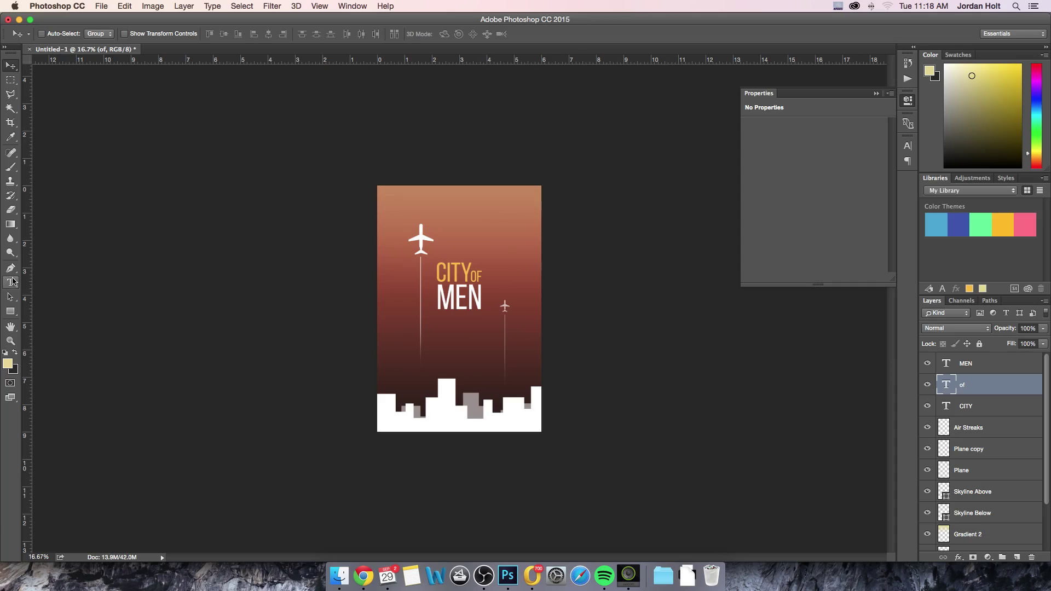
click(11, 282)
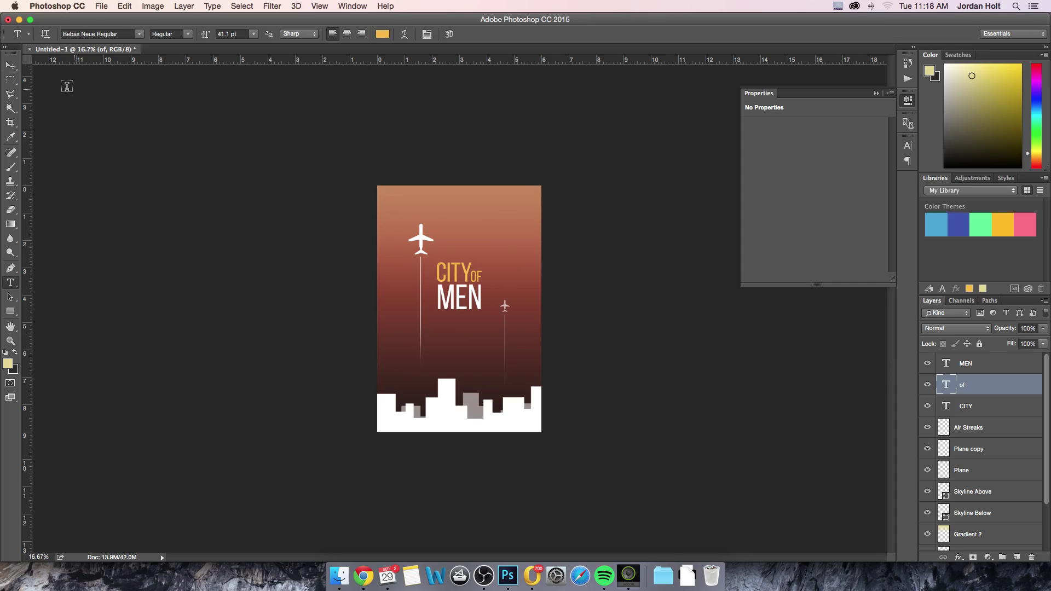
Step: Use File > Place Embedded to choose Concrete texture.jpg from the Desktop
click(12, 69)
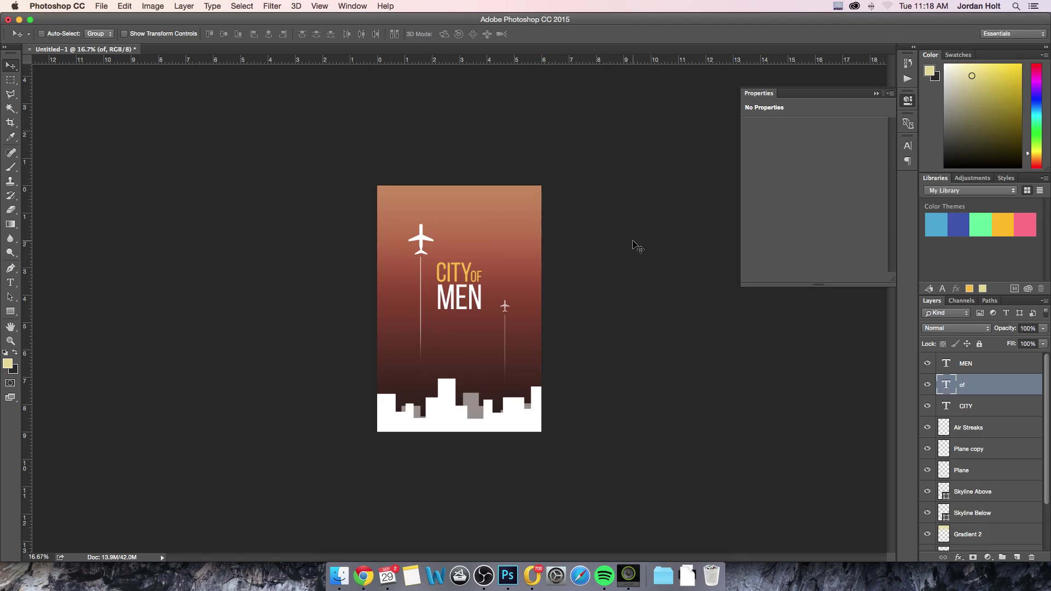
click(94, 7)
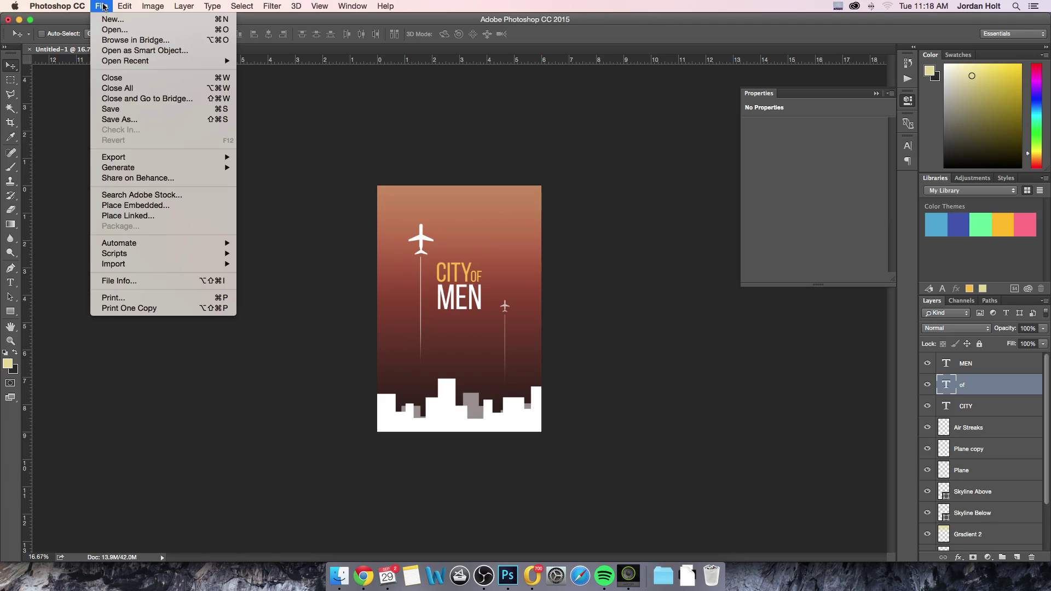
click(180, 207)
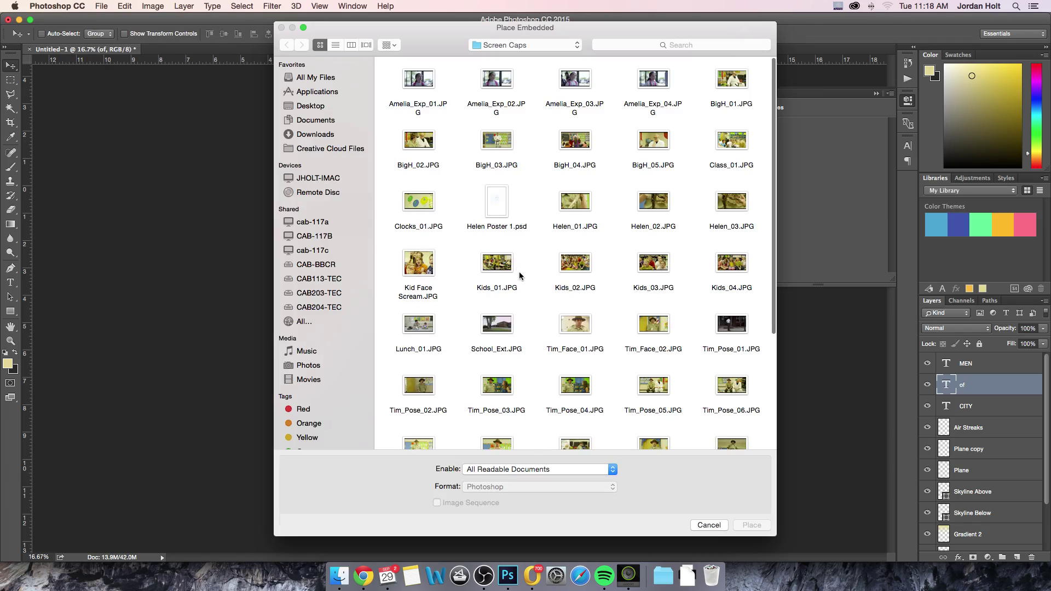
click(309, 105)
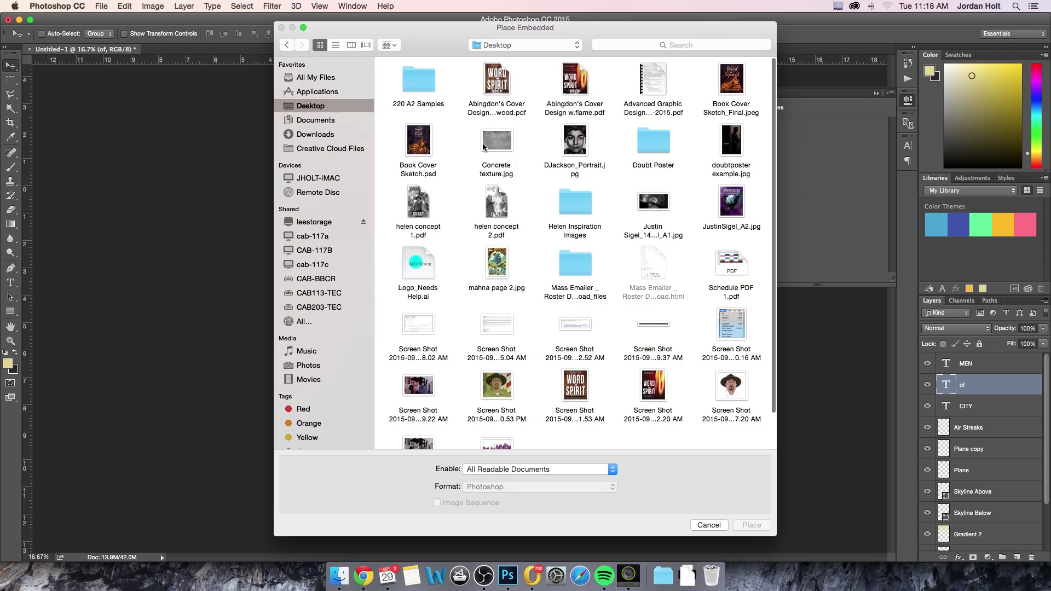
click(504, 144)
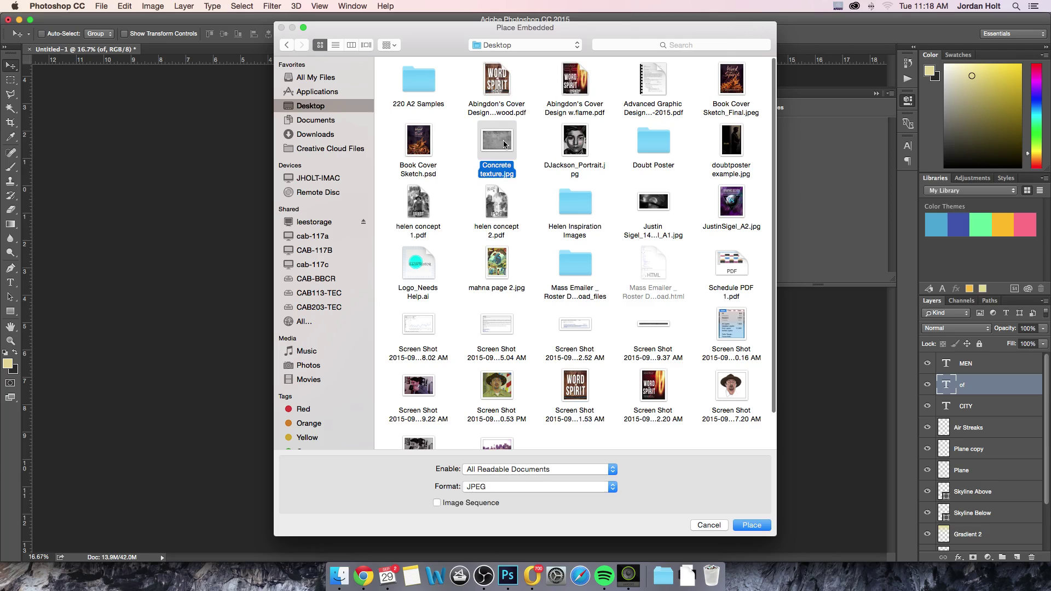
Step: Place the concrete texture, rotate it 90° and scale it to fill the whole page
click(751, 525)
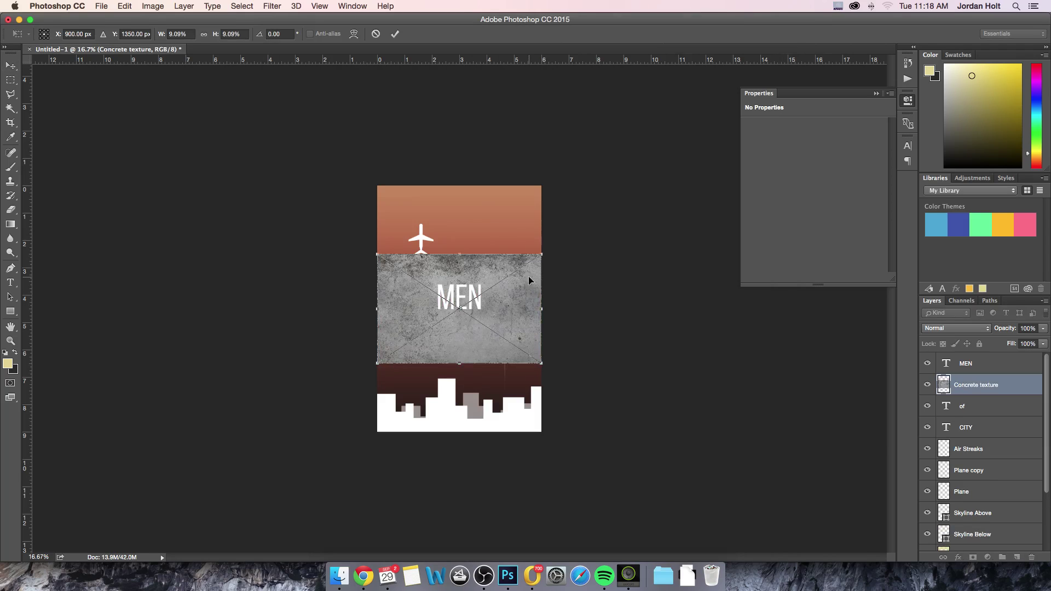
drag(550, 241, 525, 390)
drag(518, 227, 547, 178)
drag(406, 388, 372, 439)
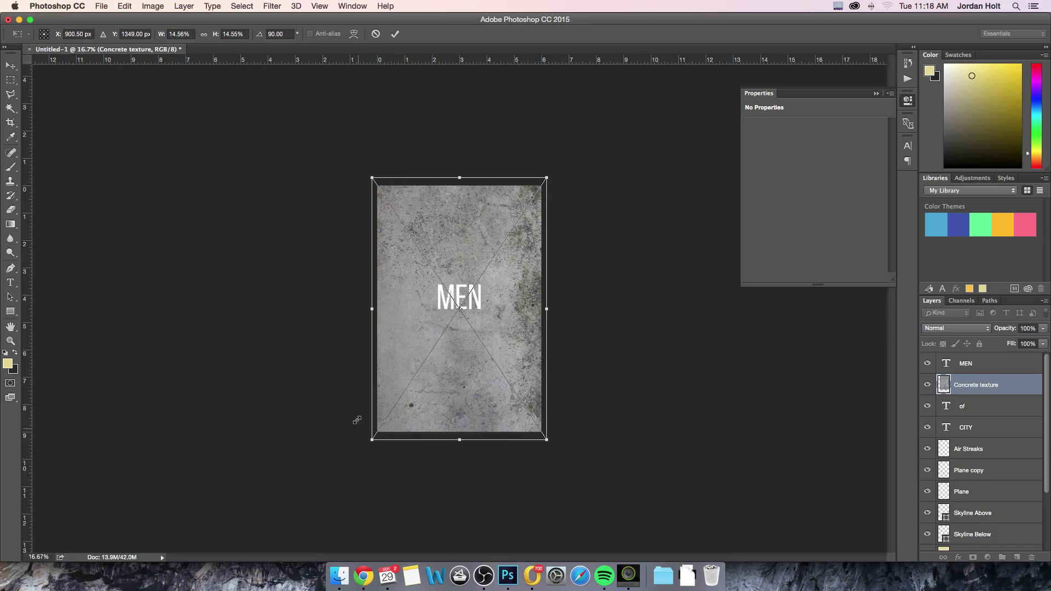
click(395, 34)
Step: Move the Concrete texture layer to the top, rasterize it, and blend it with Multiply
drag(954, 382, 969, 364)
right_click(968, 365)
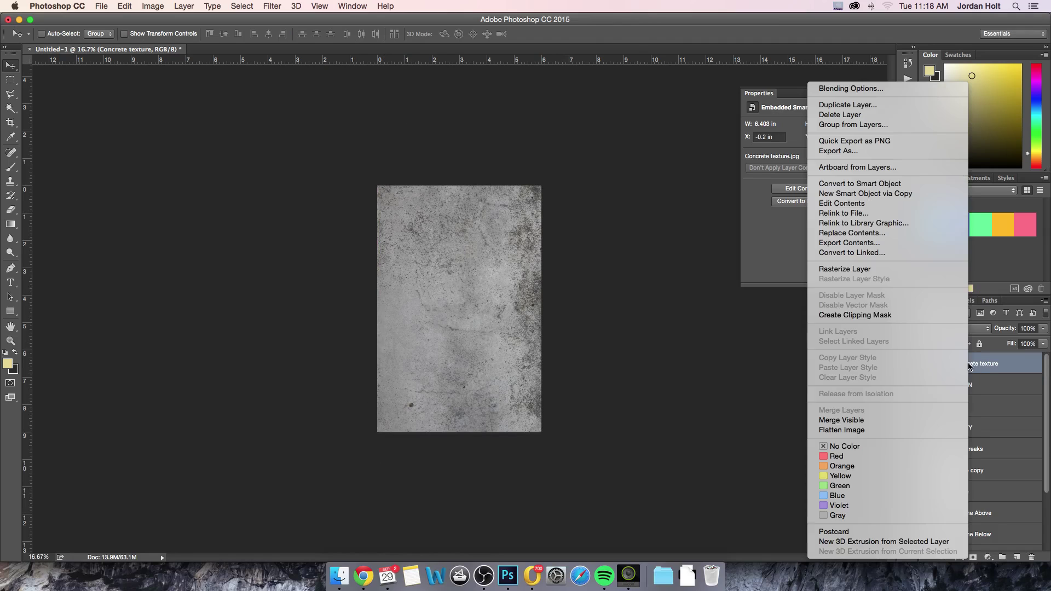
click(859, 269)
click(960, 328)
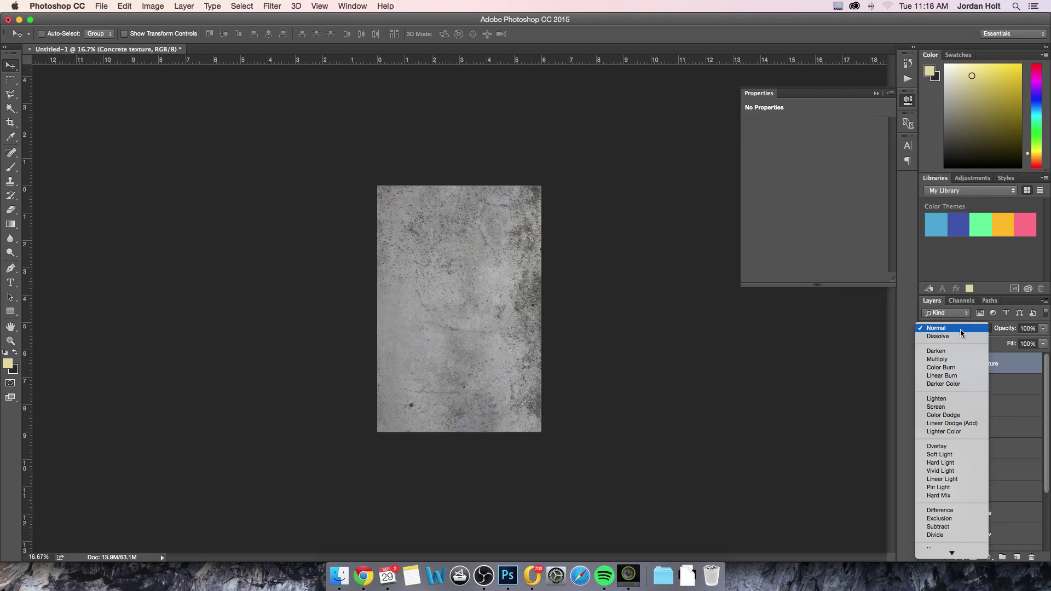
click(948, 359)
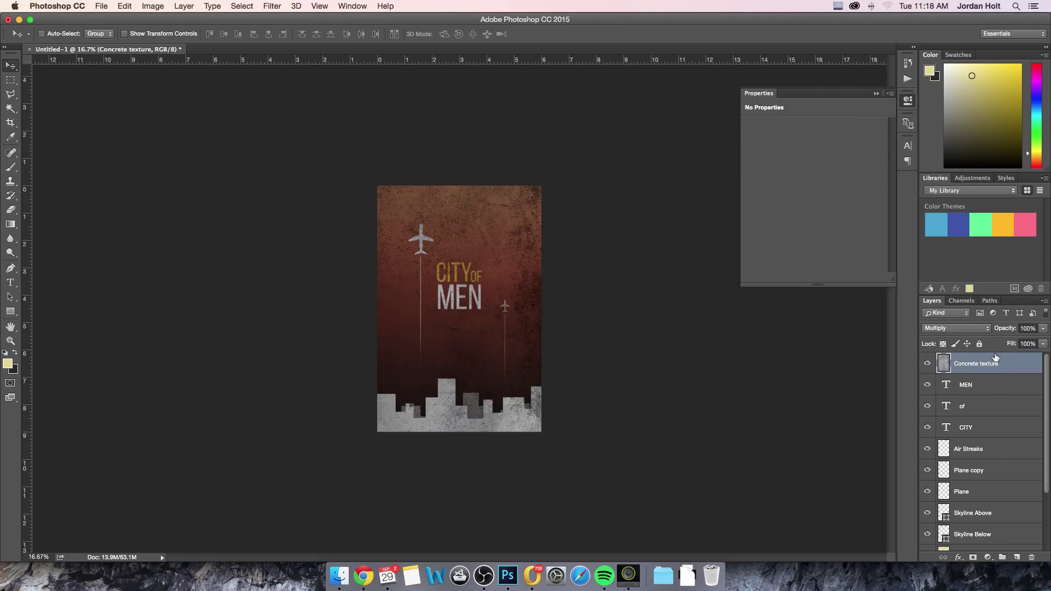
Step: Lower the Concrete texture layer's opacity to 41%
key(super+equal)
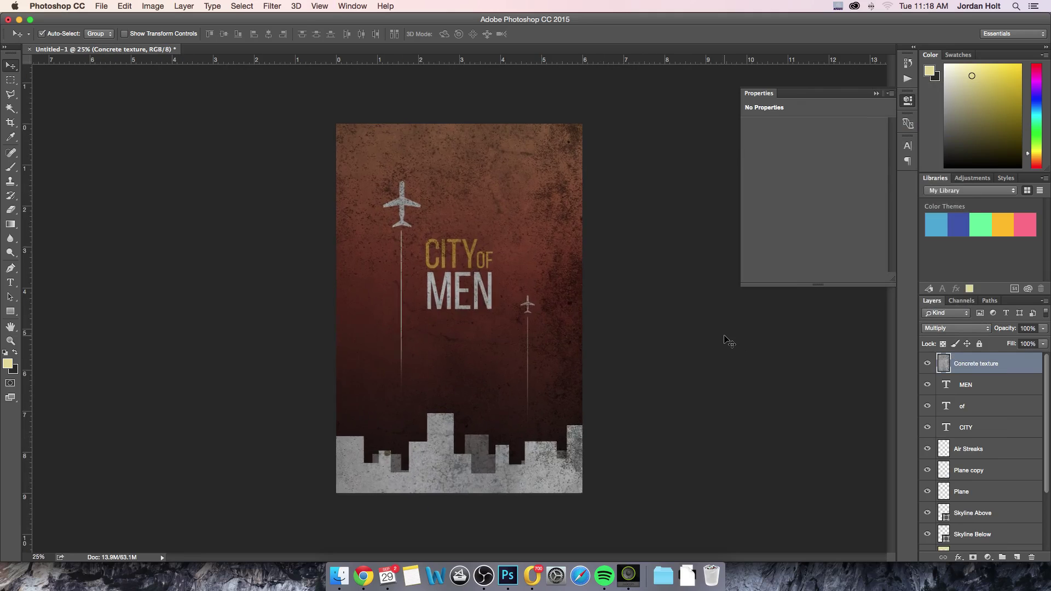
key(super+minus)
click(1042, 328)
drag(1043, 343, 1010, 342)
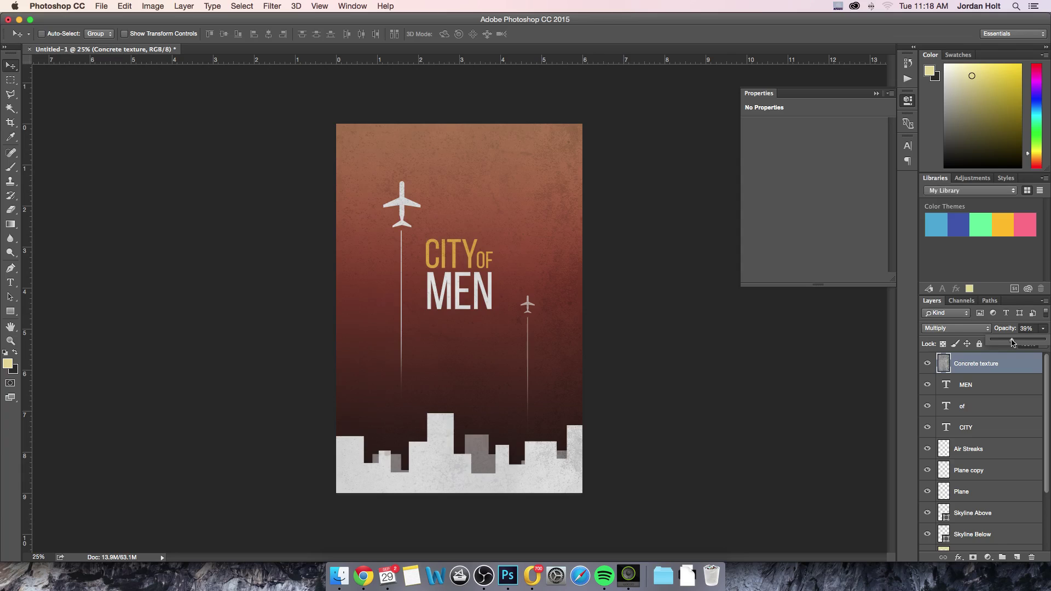
drag(1011, 343, 1012, 343)
Step: Duplicate the Concrete texture layer and rename the copy 'Highlight Texture'
click(997, 366)
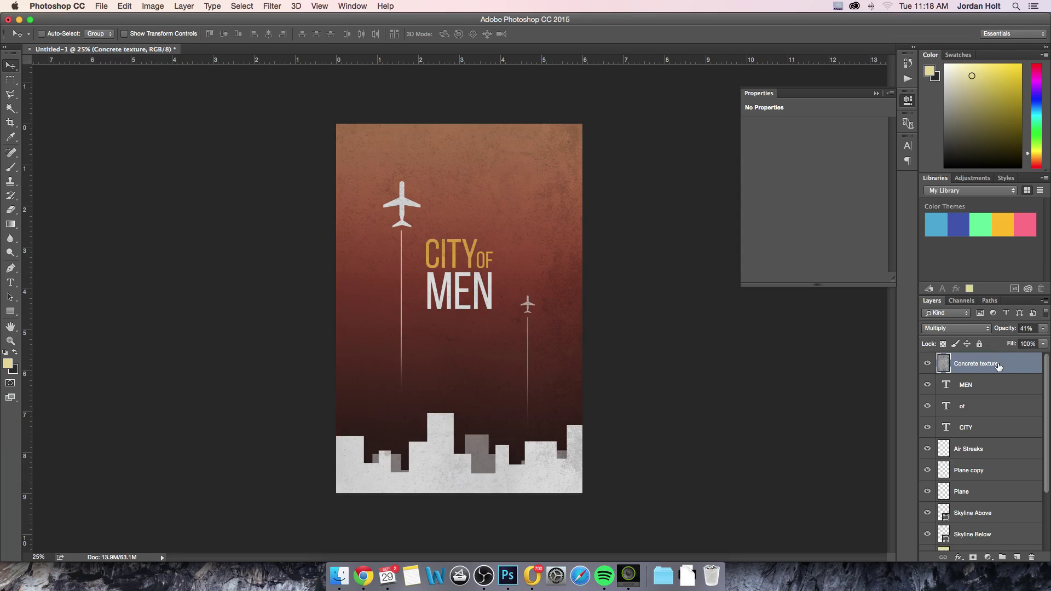
key(super+j)
double_click(980, 364)
text(Hi)
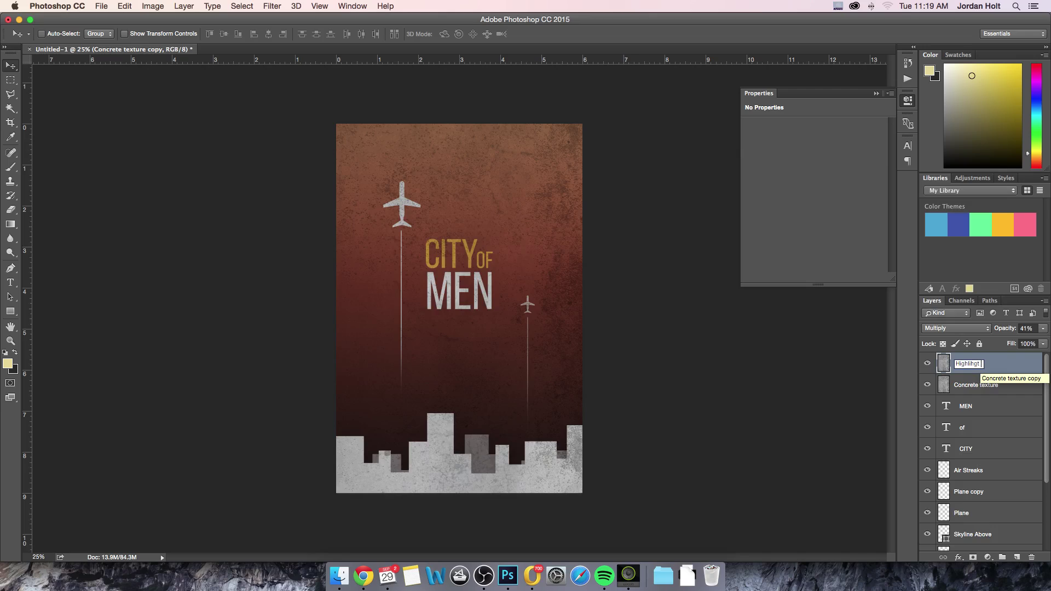
text(ghlight Texture)
key(Return)
Step: Set the Highlight Texture blend mode to Color Dodge after trying Overlay
click(960, 330)
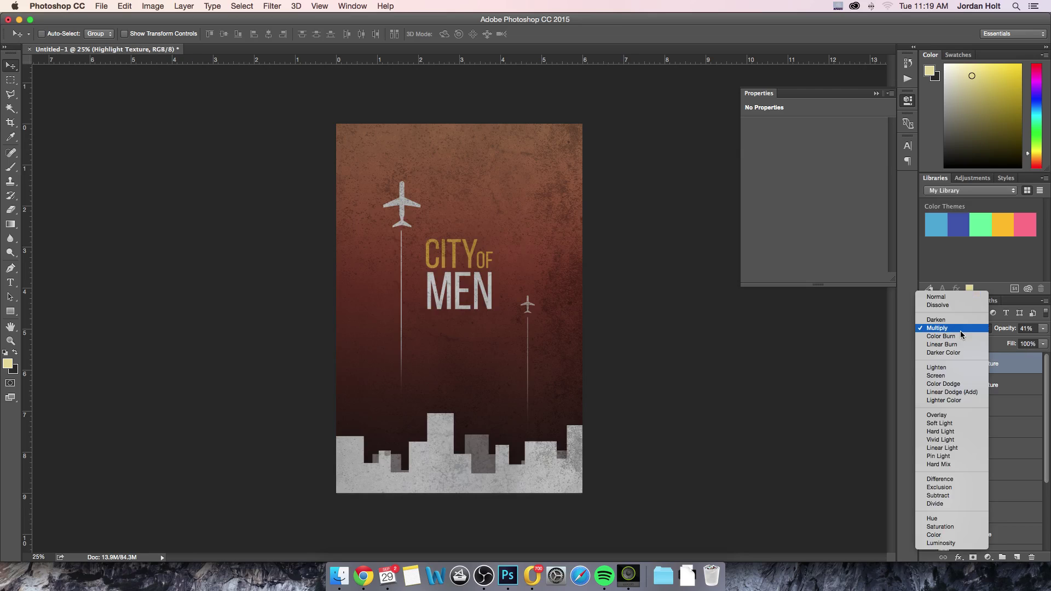
click(939, 416)
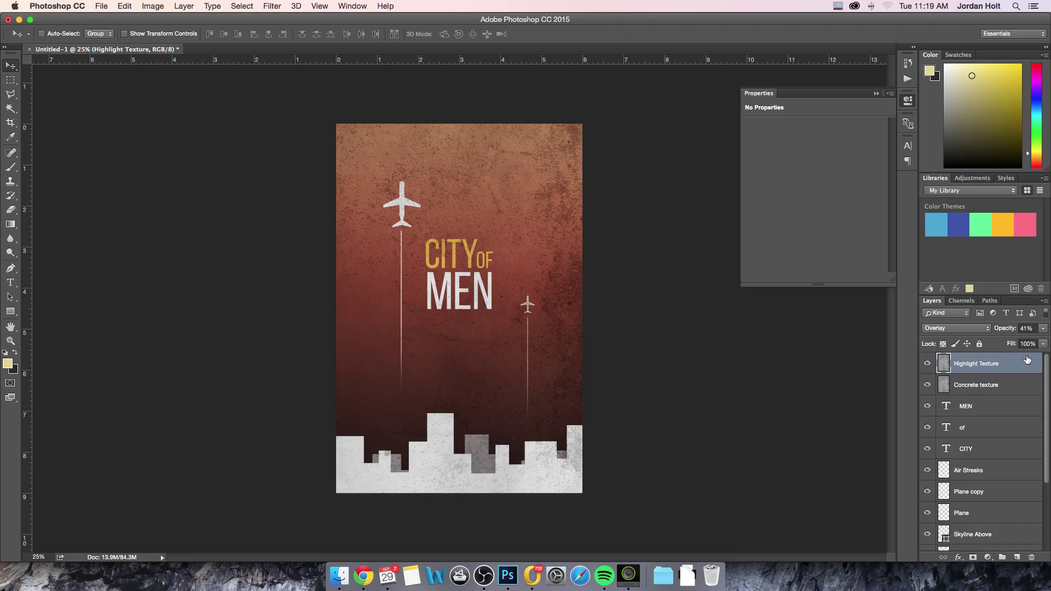
click(144, 7)
mouse_move(125, 7)
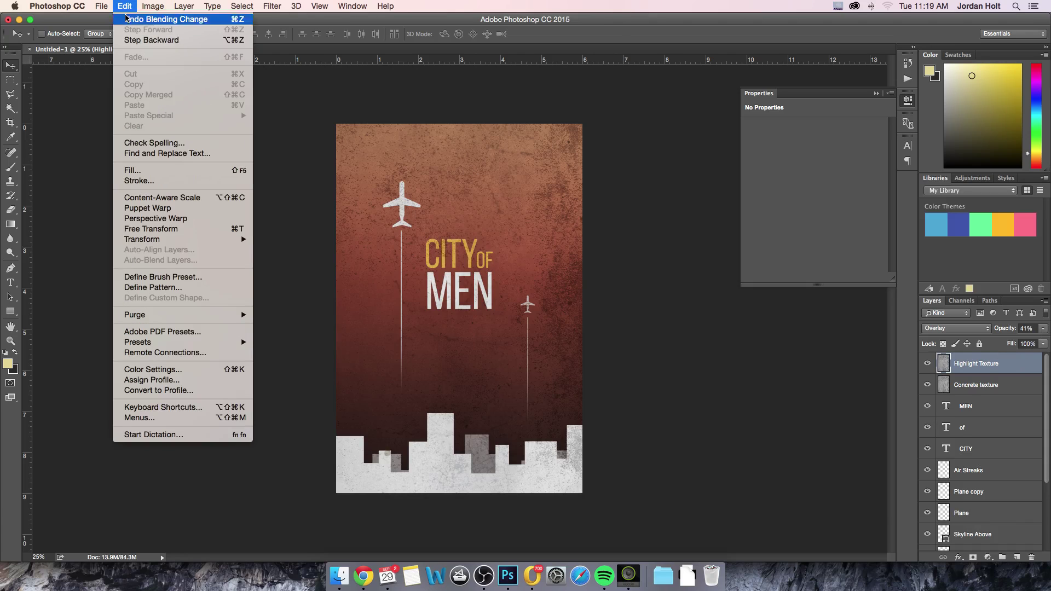
mouse_move(158, 240)
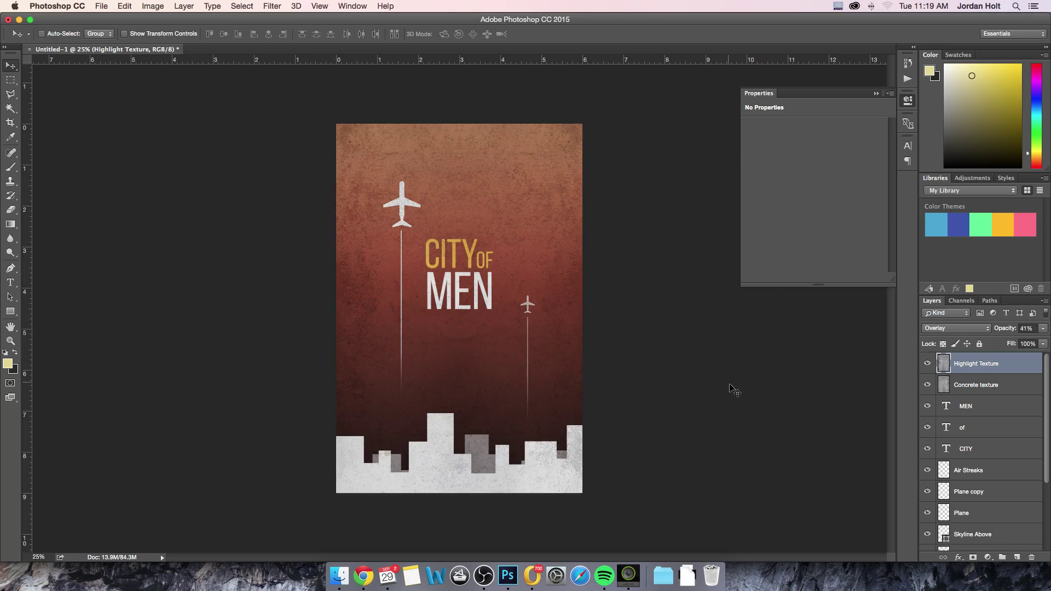
click(956, 328)
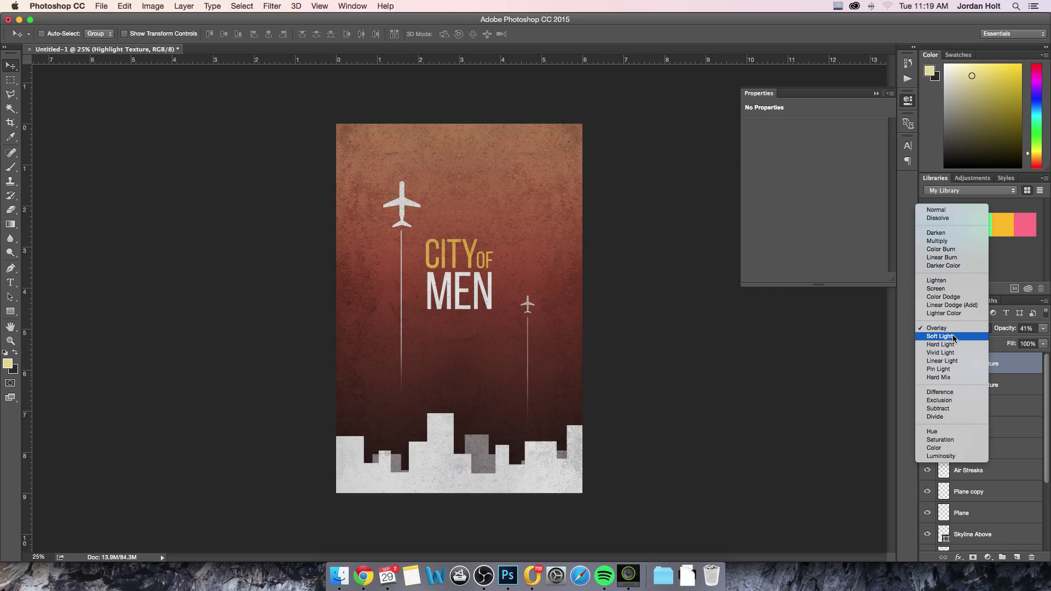
click(947, 297)
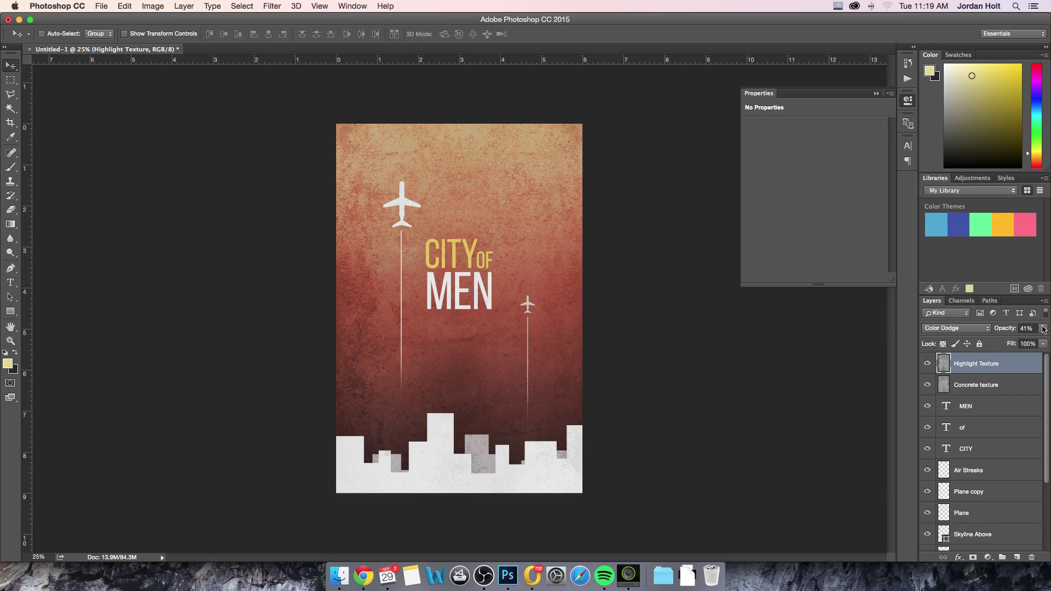
Step: Fade Highlight Texture to 19% opacity and close the Properties panel
drag(1042, 328, 1002, 343)
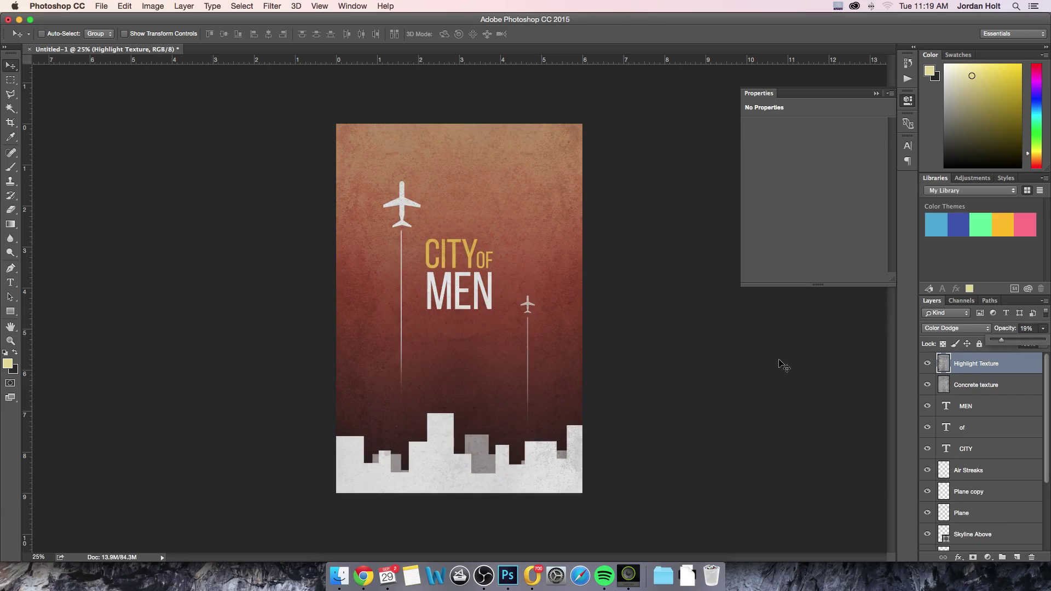
click(875, 94)
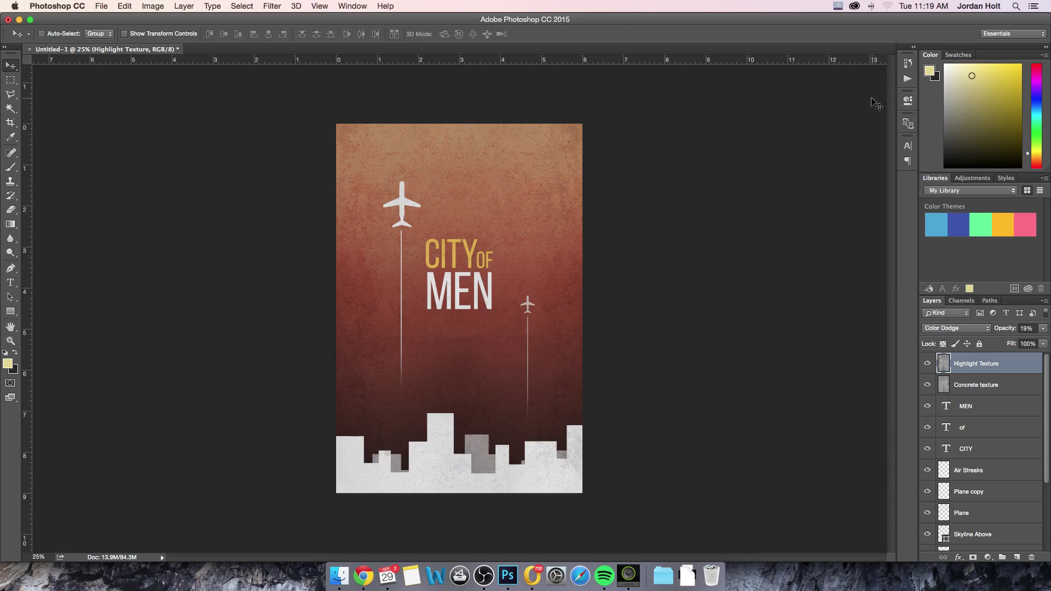
key(super+equal)
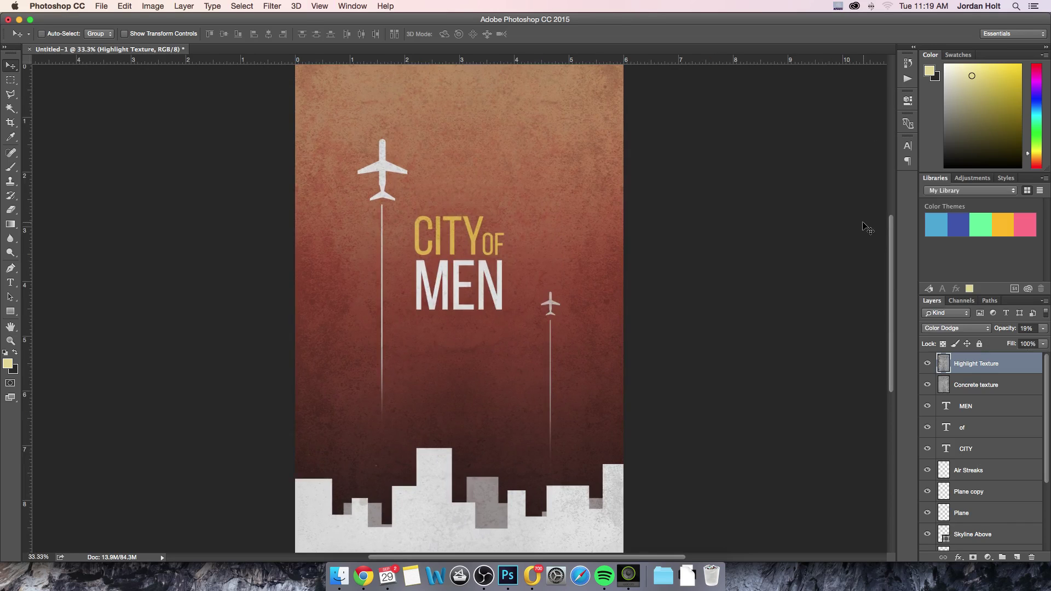
drag(706, 255, 708, 244)
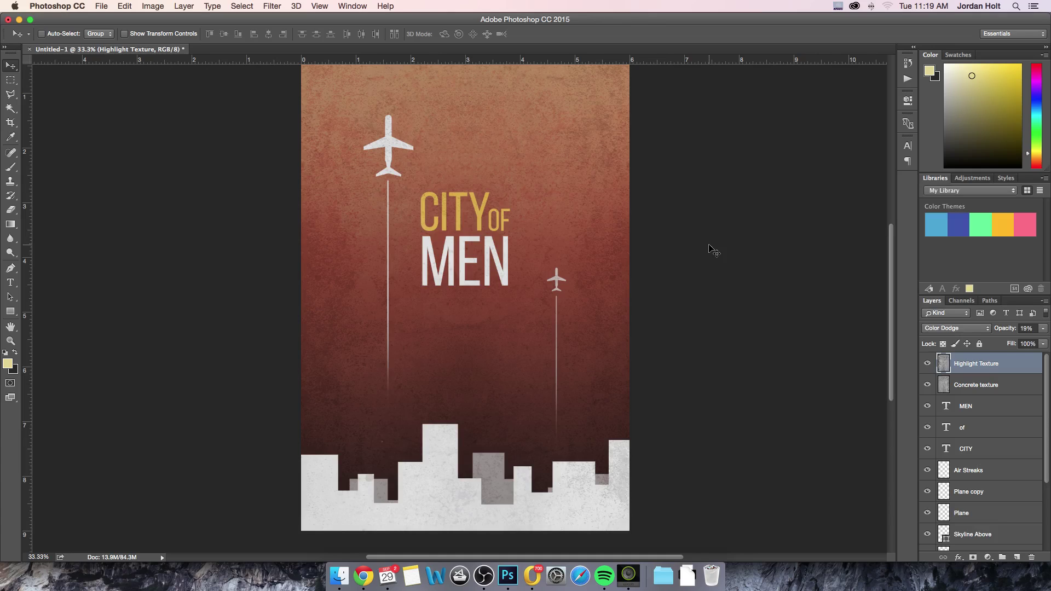
scroll(980, 443, down, 5)
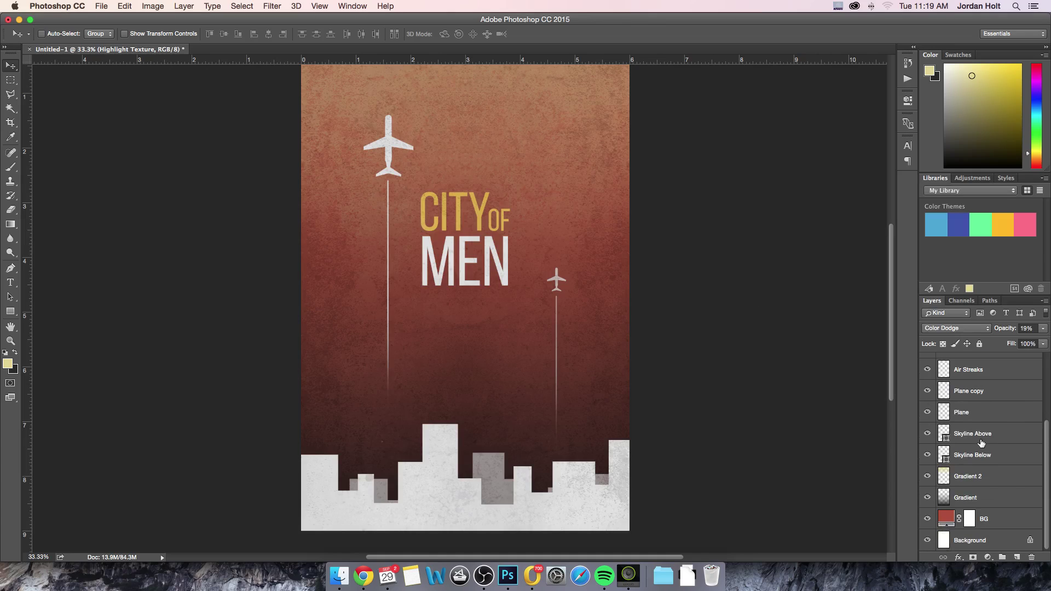
Step: Open the Skyline Above fill colour and try blue-grey and muted purple tints
click(969, 460)
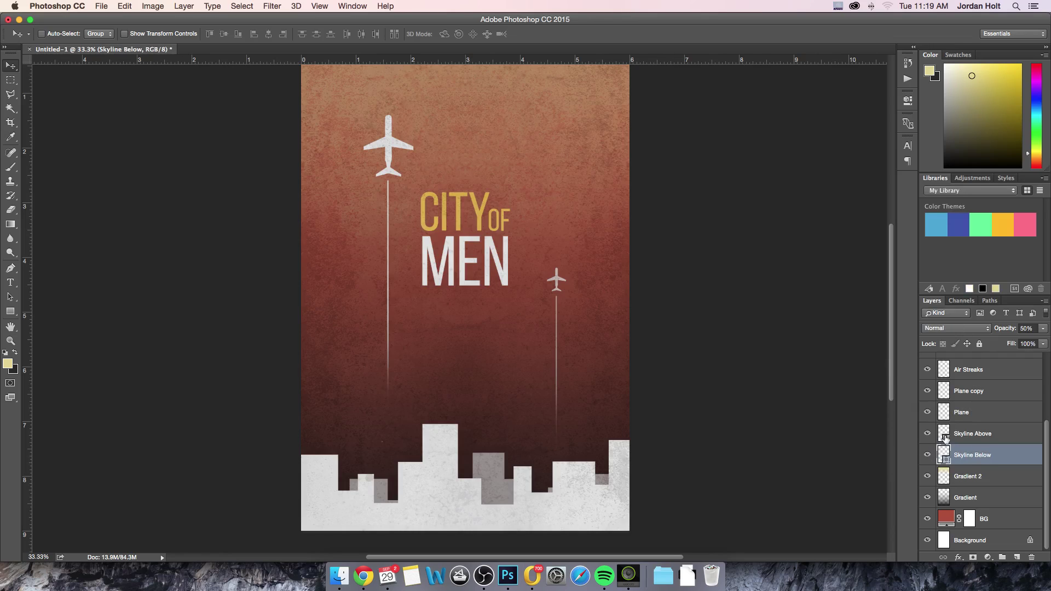
double_click(944, 436)
click(808, 317)
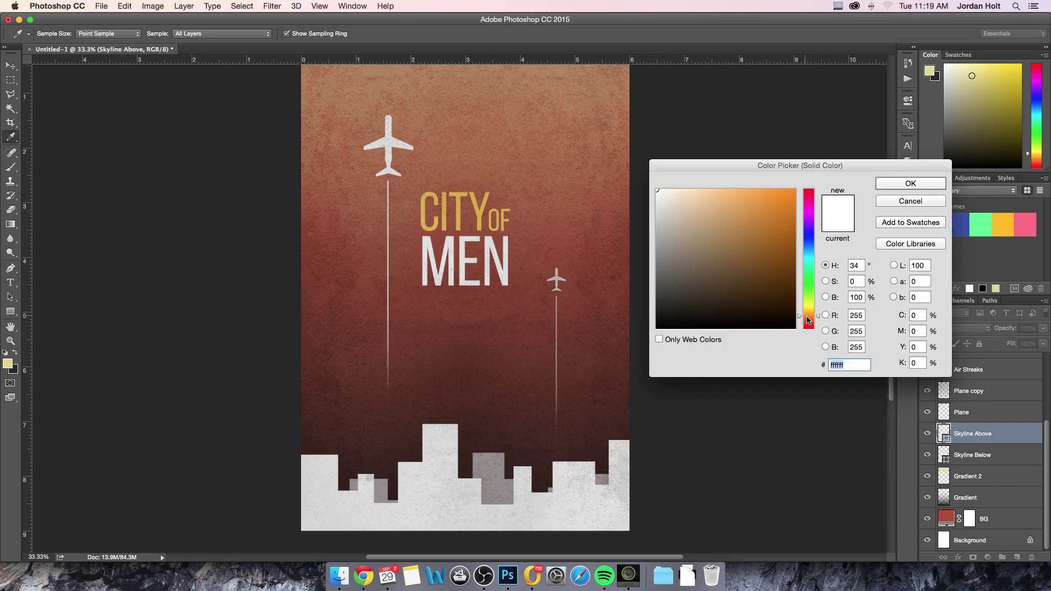
drag(808, 293, 809, 248)
mouse_move(704, 272)
mouse_down()
mouse_move(692, 284)
mouse_move(669, 279)
mouse_move(688, 281)
mouse_up()
drag(813, 304, 809, 200)
click(699, 288)
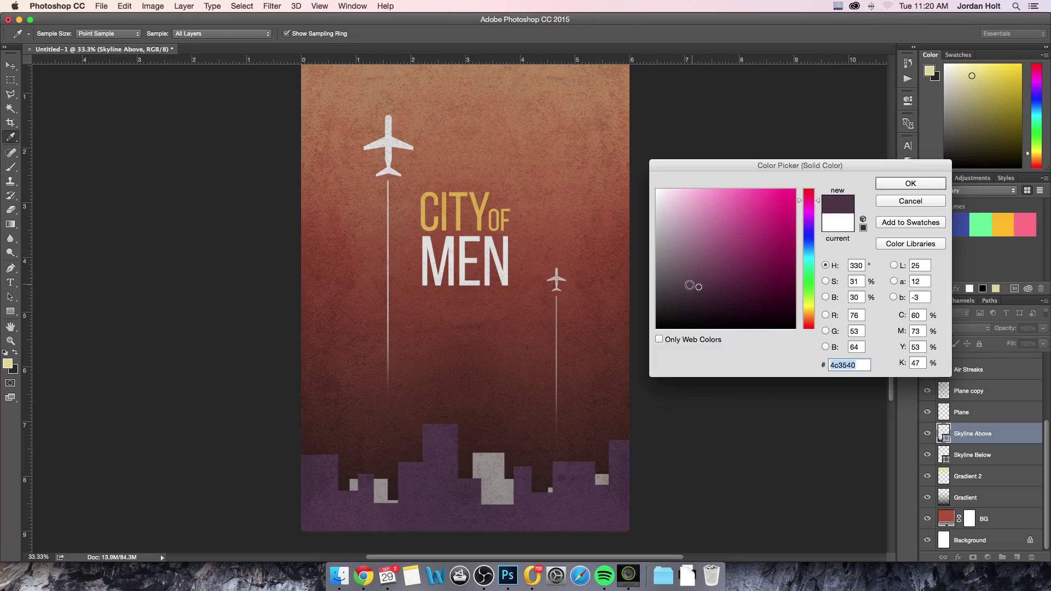
Step: Darken the Skyline Above fill to a near-black red-brown (#241c1c) and apply it
click(685, 277)
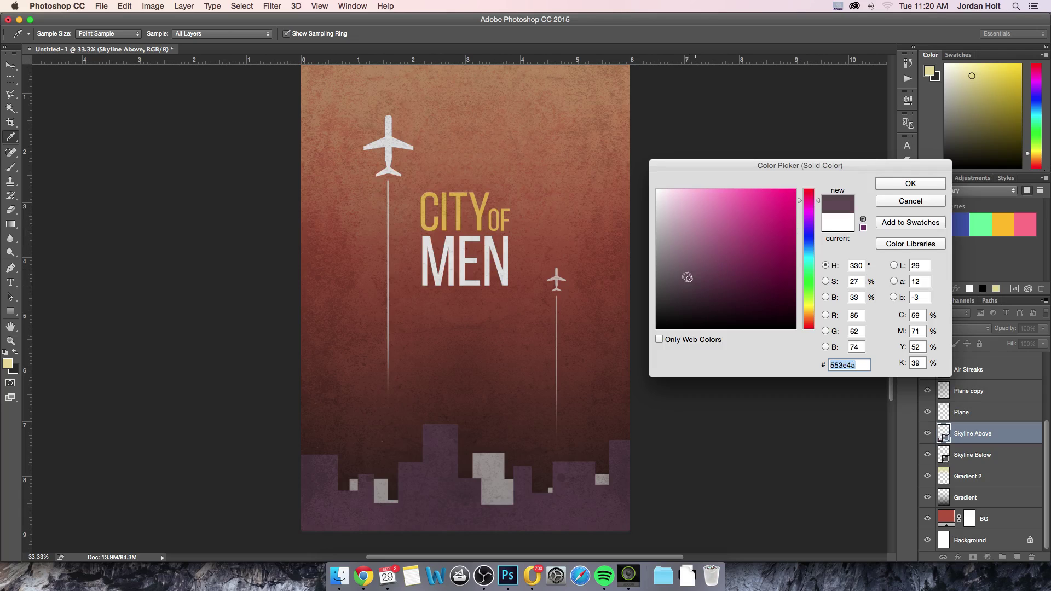
click(719, 287)
mouse_move(719, 287)
mouse_down()
mouse_move(739, 288)
mouse_move(682, 307)
mouse_up()
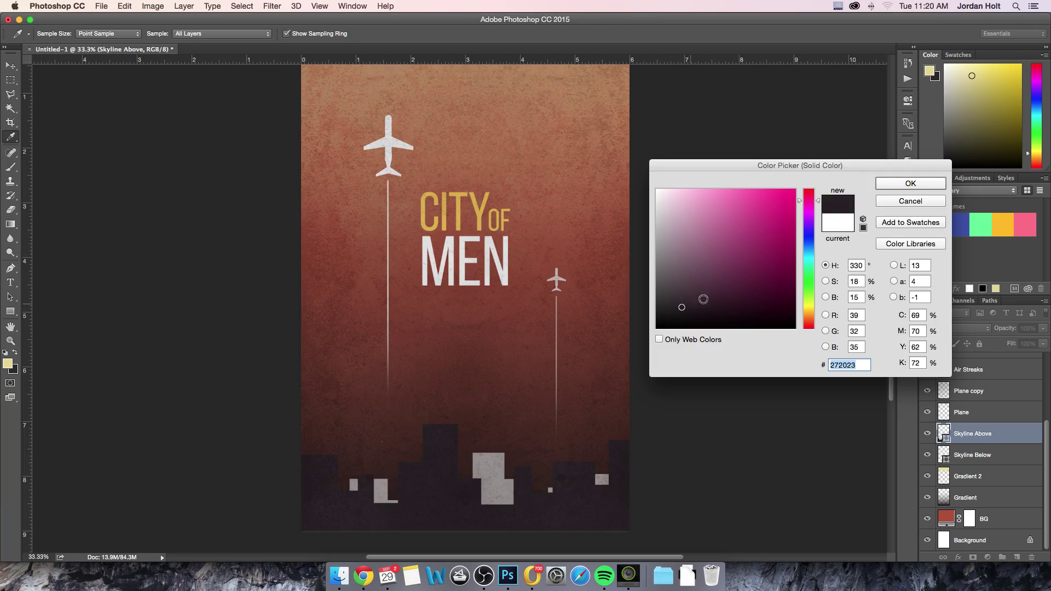
drag(817, 203, 818, 189)
mouse_move(680, 310)
mouse_down()
mouse_move(691, 296)
mouse_move(685, 309)
mouse_up()
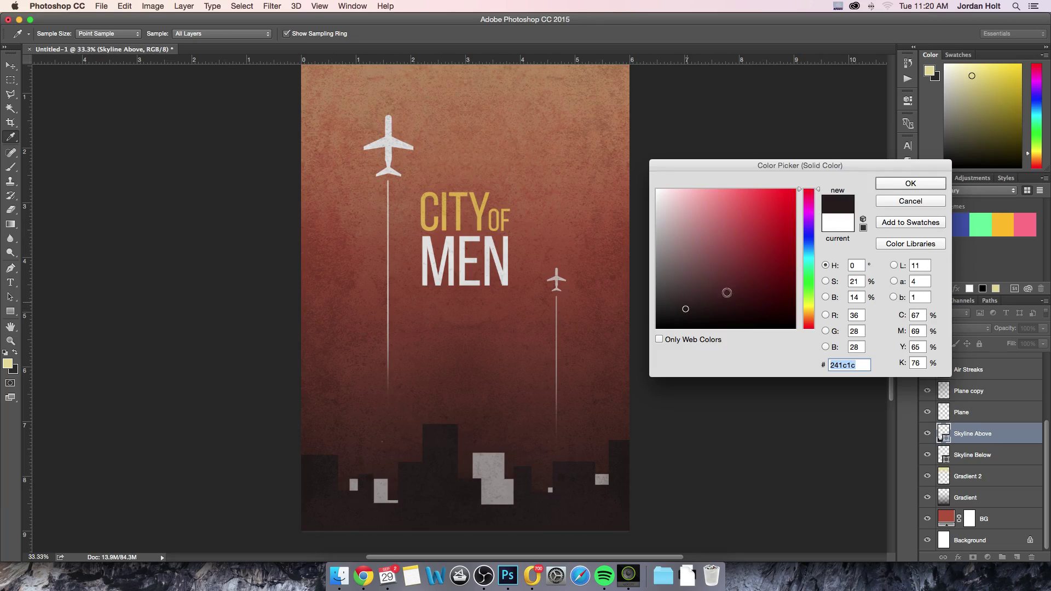
click(922, 184)
Step: Change the Skyline Below fill to near-black 131010 and review the whole cover
key(v)
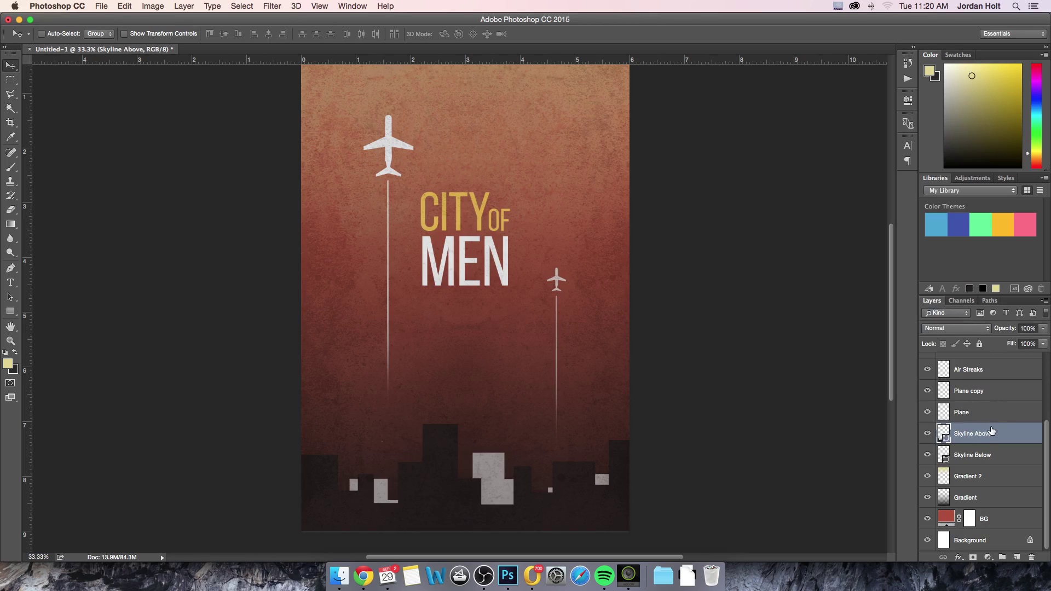
double_click(943, 455)
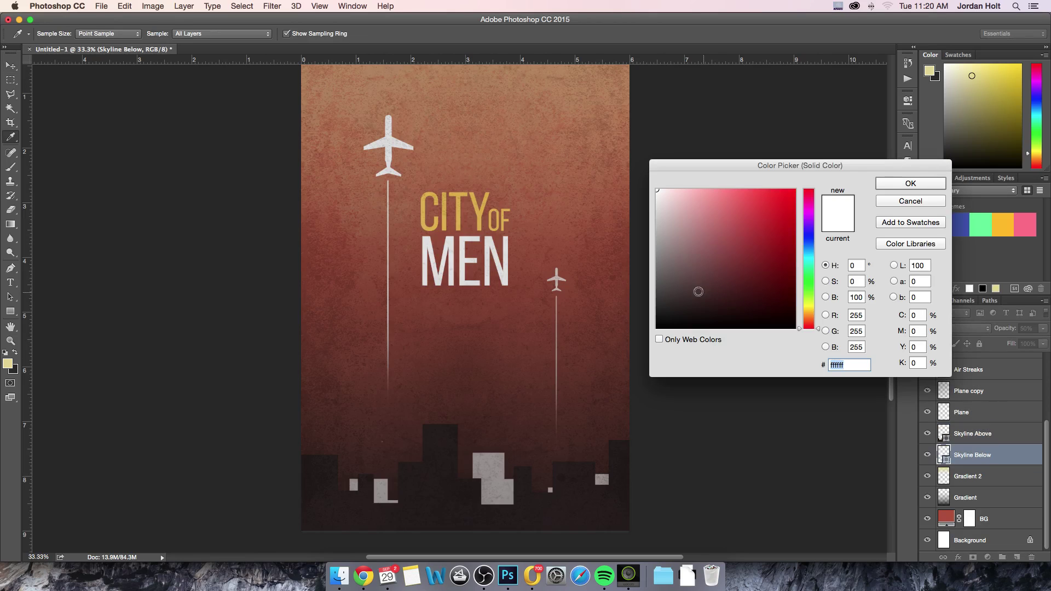
drag(692, 290, 680, 318)
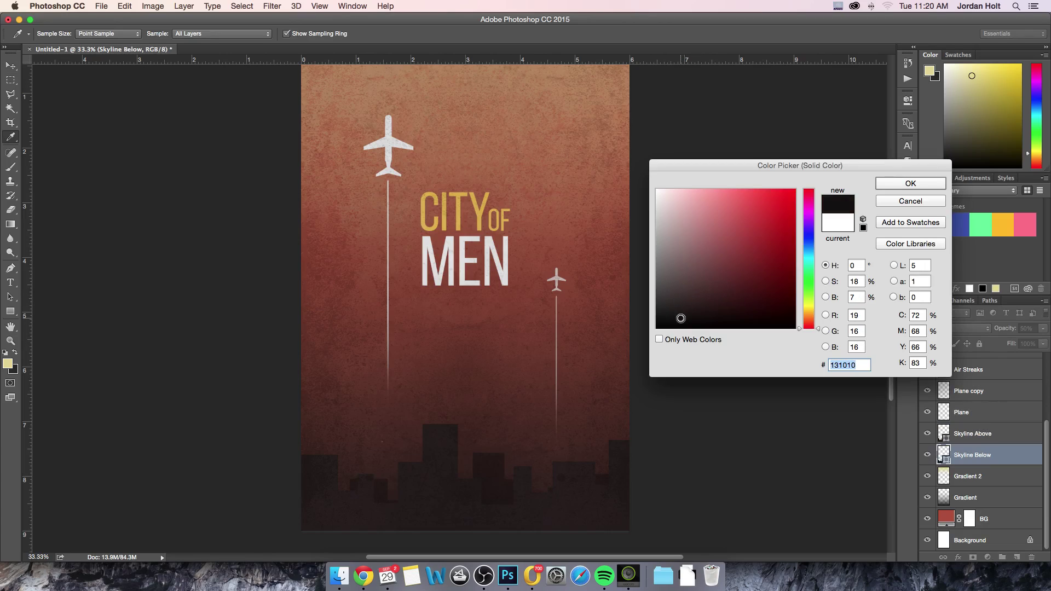
click(940, 184)
key(v)
key(super+minus)
key(super+minus)
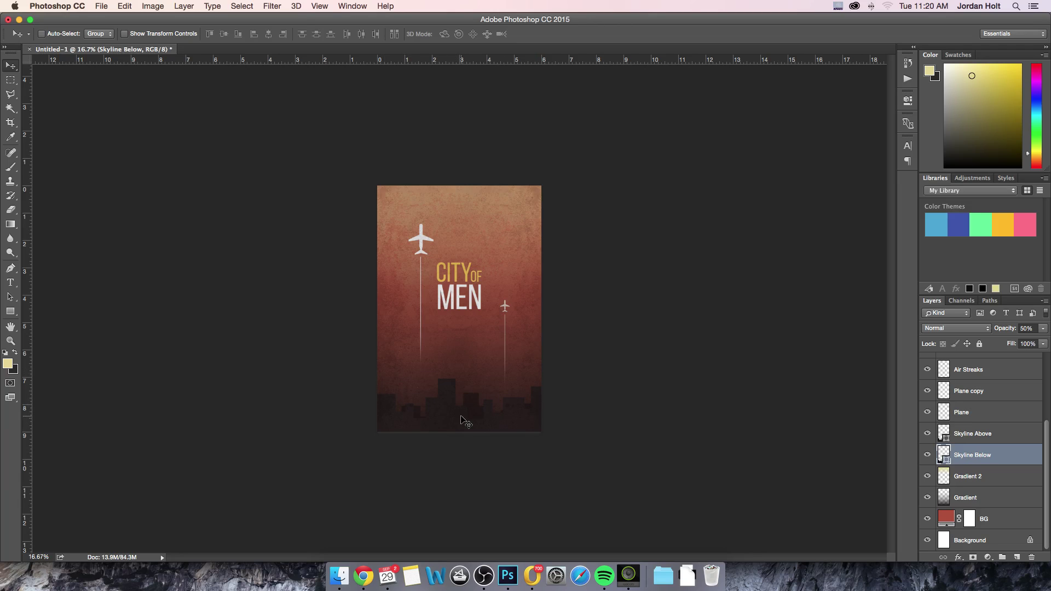
key(super+equal)
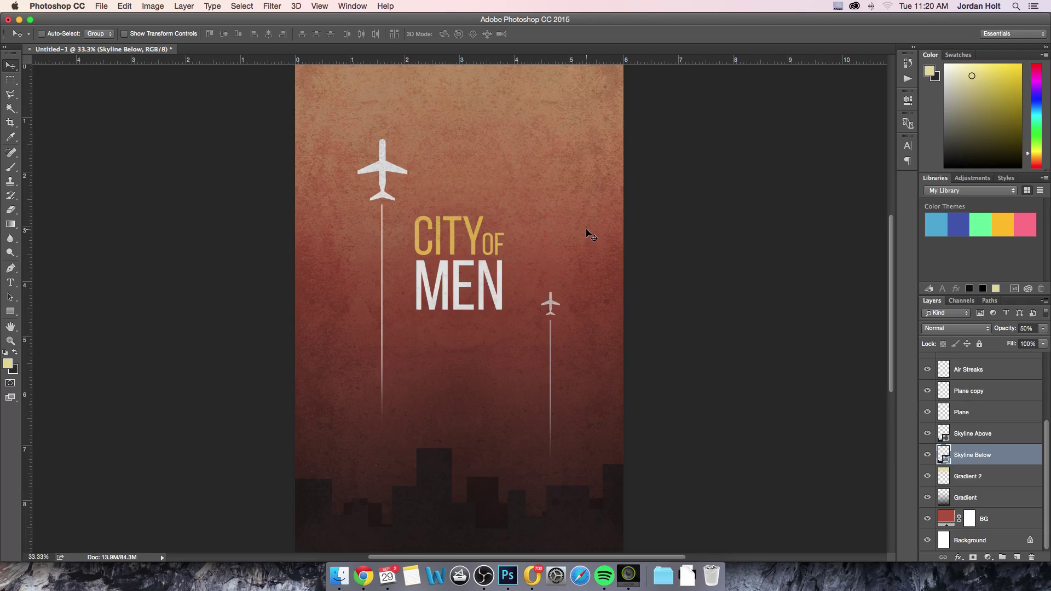
key(super+minus)
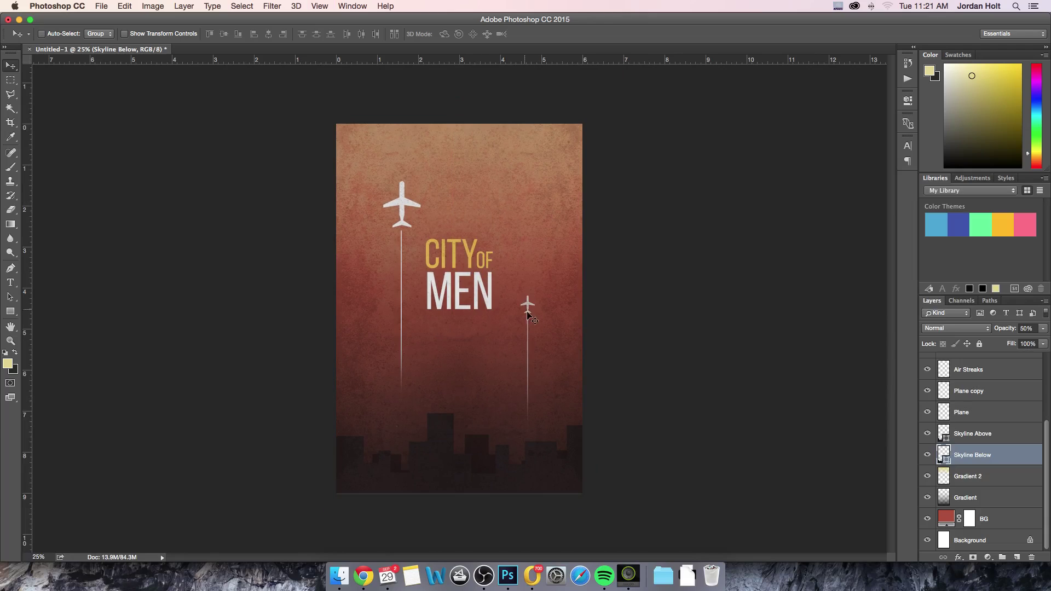
Step: Lock Plane copy's transparent pixels and paint the small plane with gold sampled from CITY
click(965, 419)
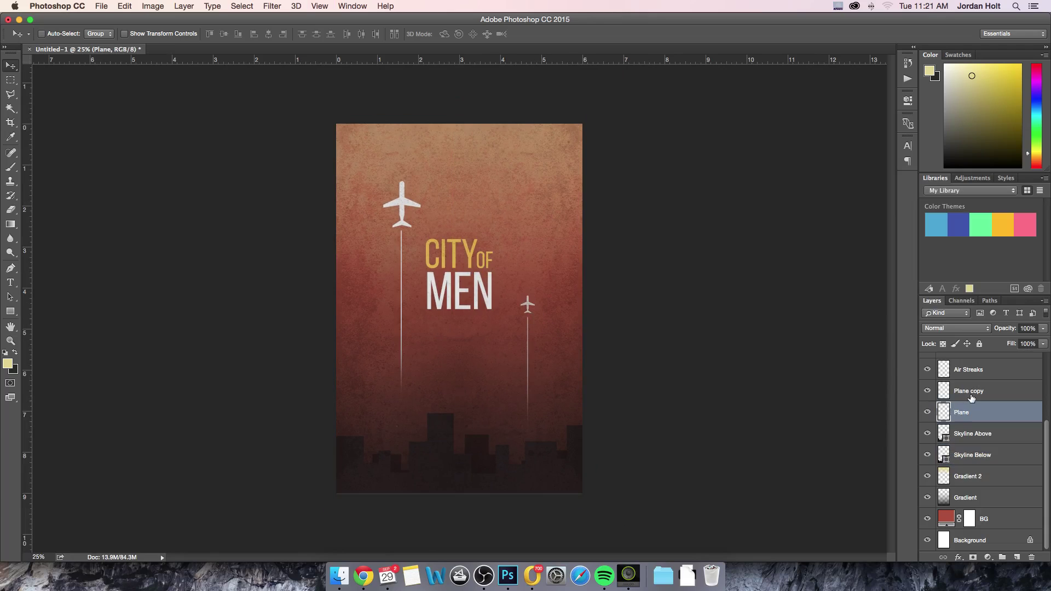
click(927, 390)
click(926, 391)
click(972, 391)
click(1043, 329)
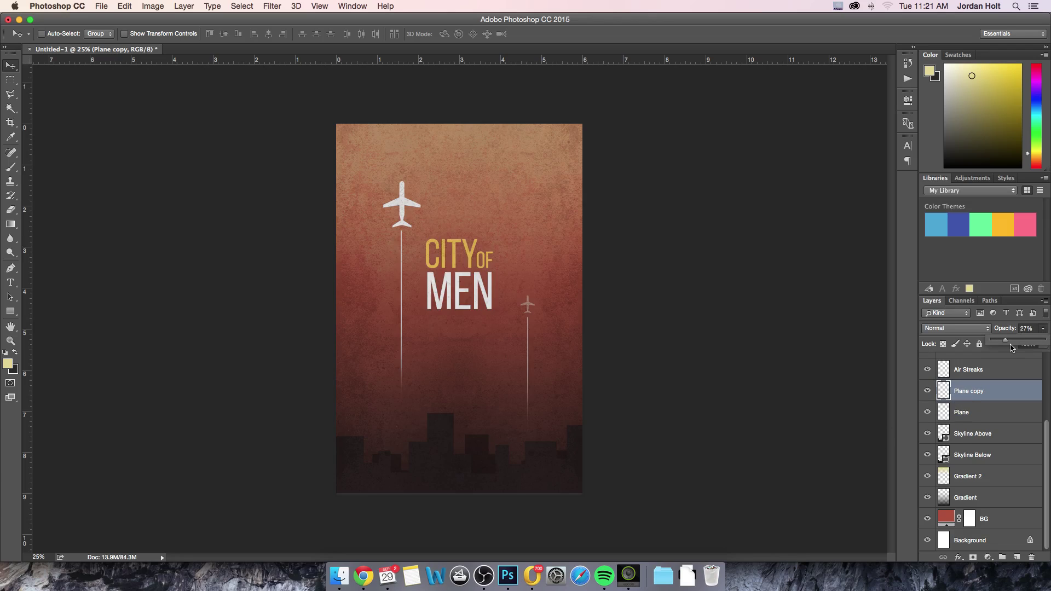
click(942, 344)
click(11, 166)
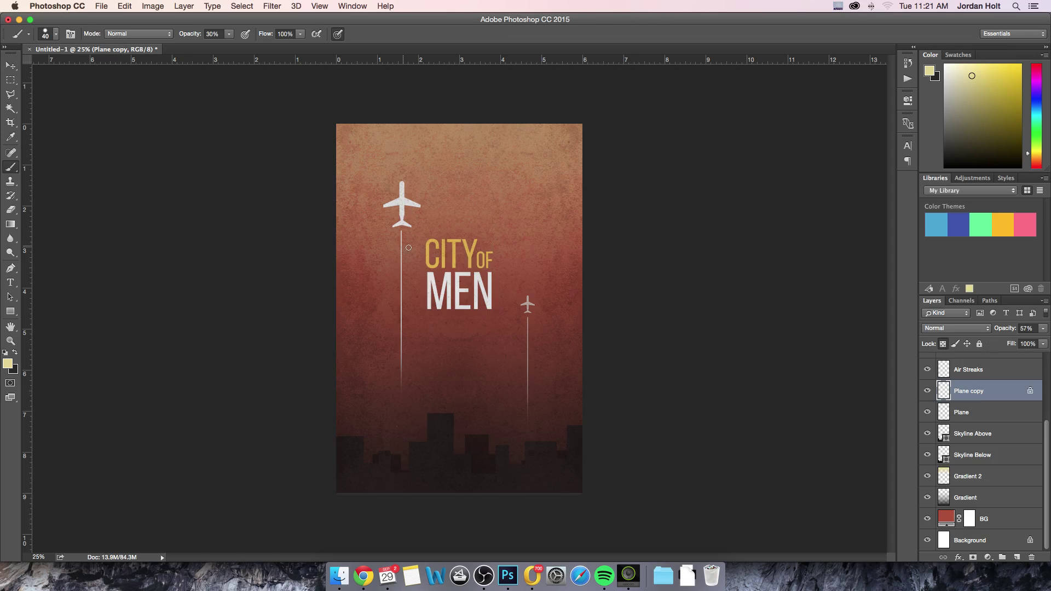
alt+click(470, 250)
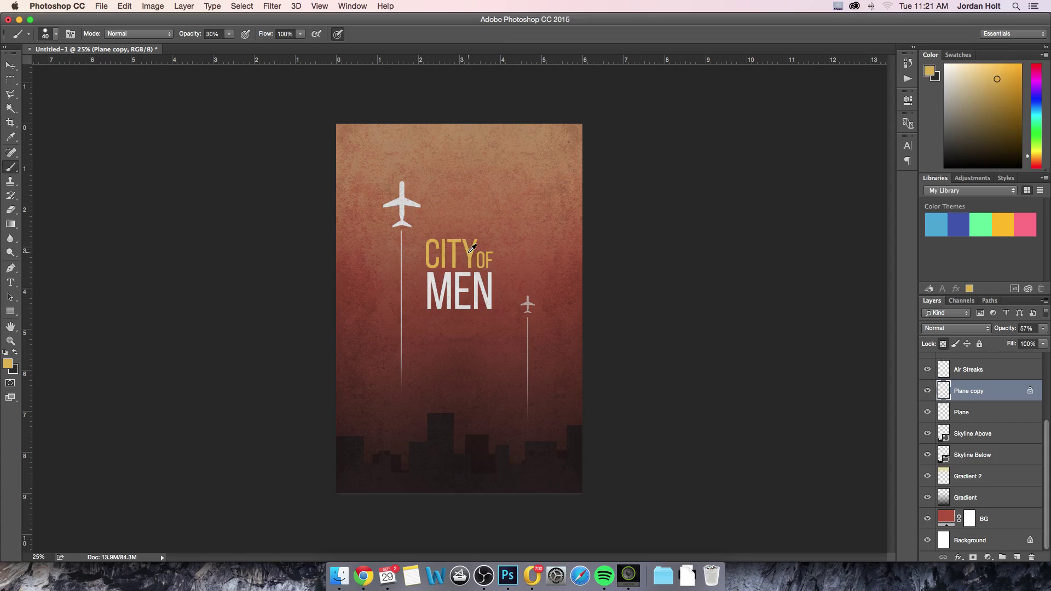
key(bracketright)
key(bracketright)
key(bracketright)
key(bracketright)
key(bracketright)
mouse_move(526, 300)
mouse_down()
mouse_move(527, 313)
mouse_move(525, 298)
mouse_up()
key(0)
Step: Lock the Air Streaks layer's transparent pixels and paint the small plane's streak gold
click(985, 370)
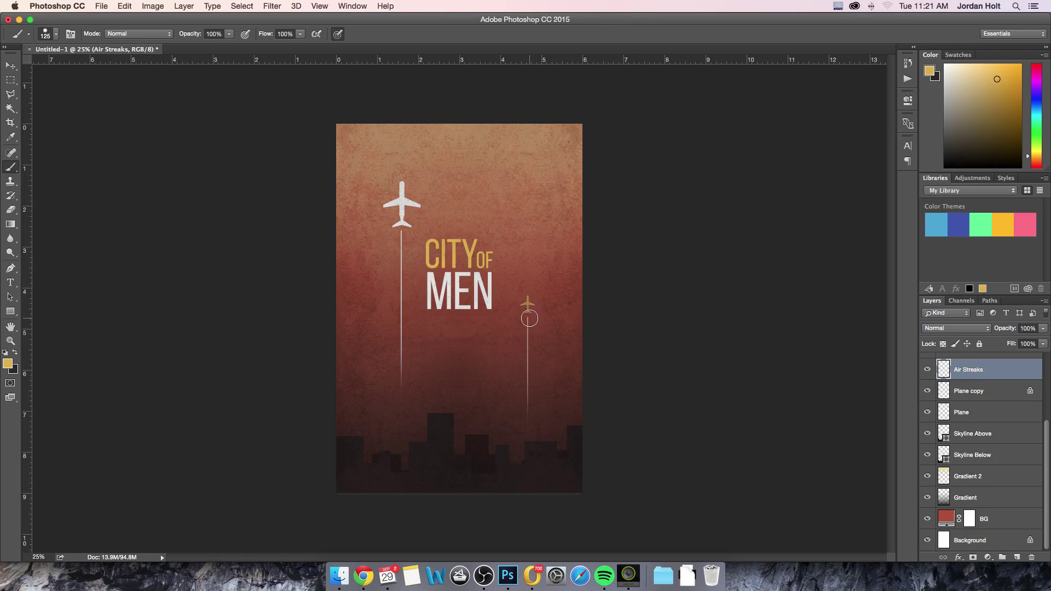
drag(528, 318, 526, 417)
key(ctrl+z)
click(942, 343)
drag(522, 314, 524, 422)
Step: Lock the Plane layer's transparent pixels and paint the large plane gold
click(967, 400)
click(969, 417)
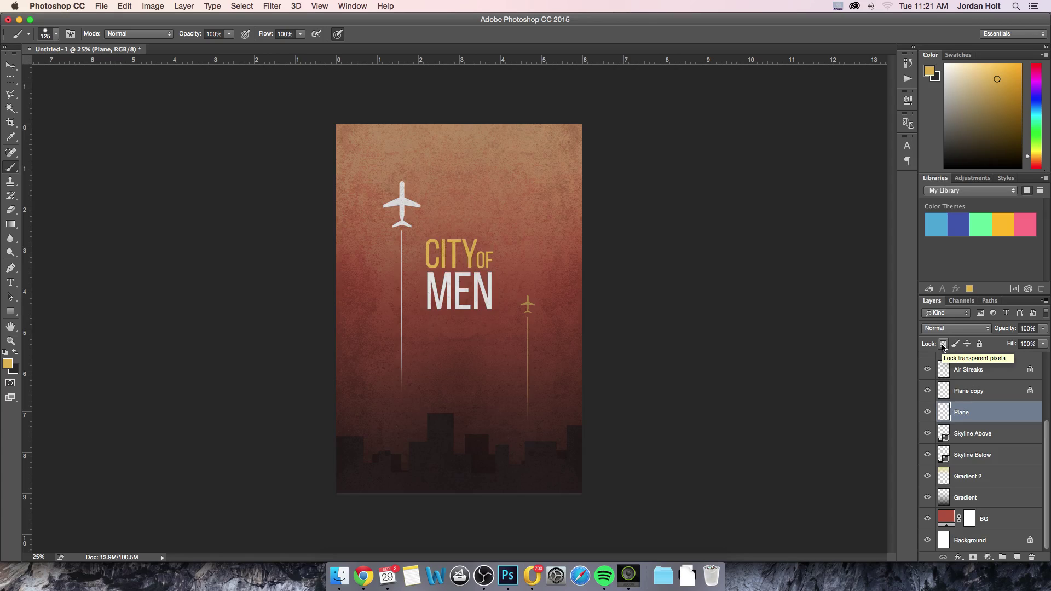
click(942, 345)
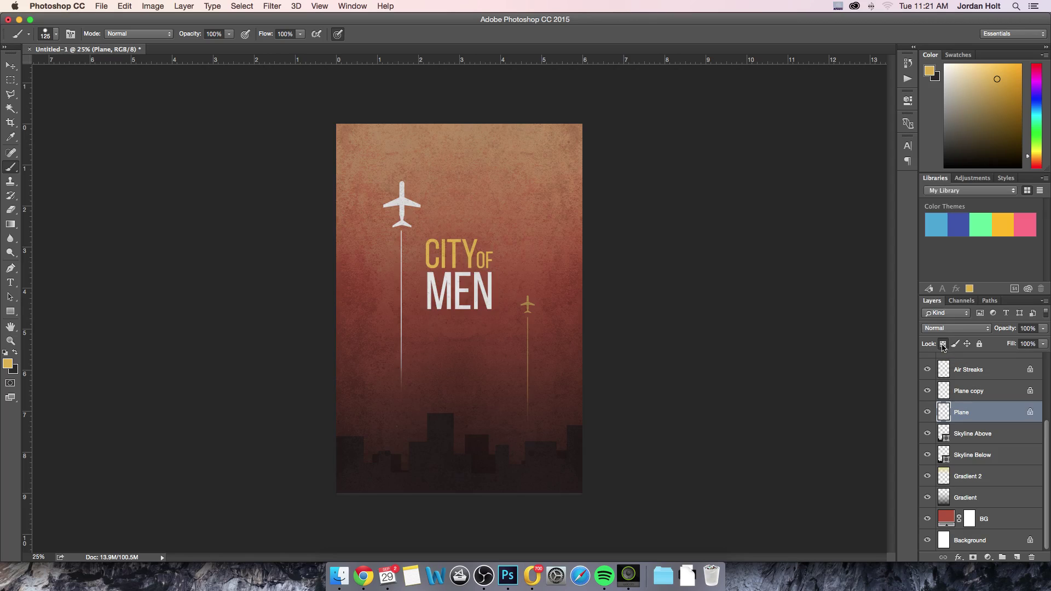
mouse_move(416, 191)
mouse_down()
mouse_move(389, 193)
mouse_move(413, 173)
mouse_move(434, 182)
mouse_move(410, 208)
mouse_move(414, 223)
mouse_move(402, 173)
mouse_up()
click(969, 378)
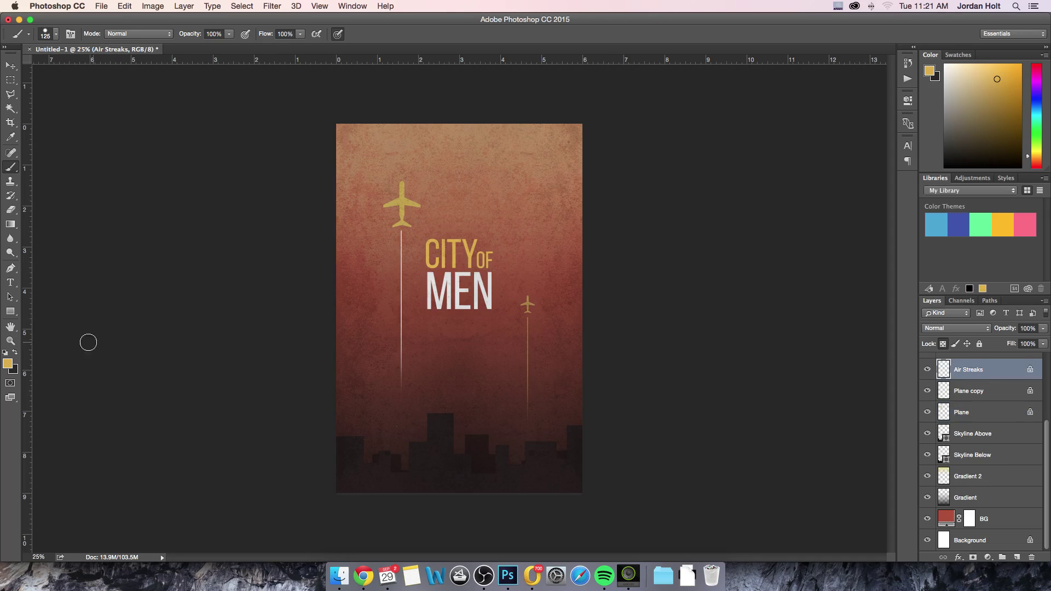
Step: Set the foreground colour to white
click(7, 363)
drag(757, 223, 593, 166)
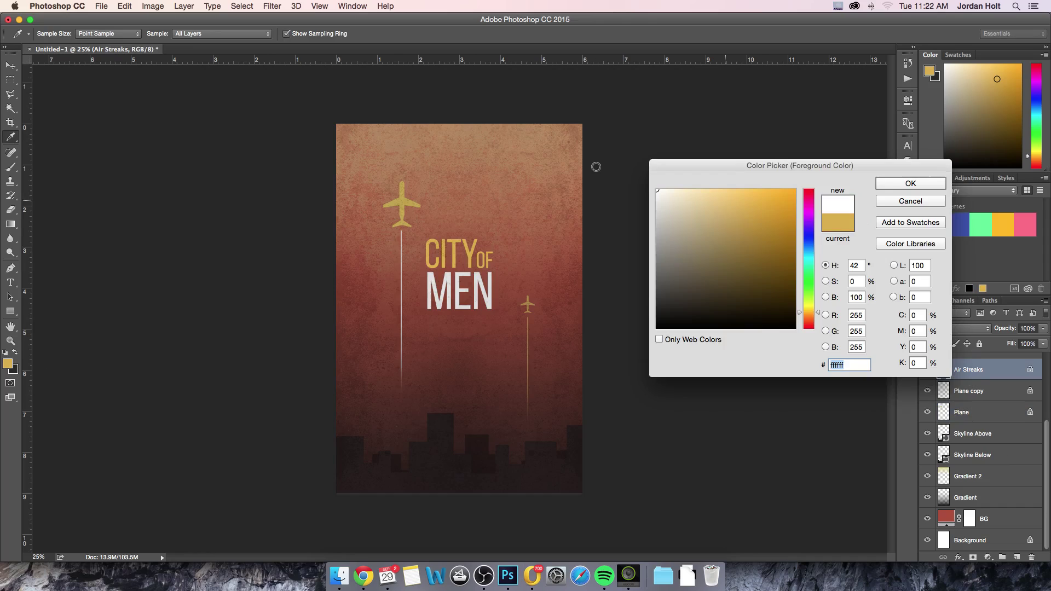
click(890, 183)
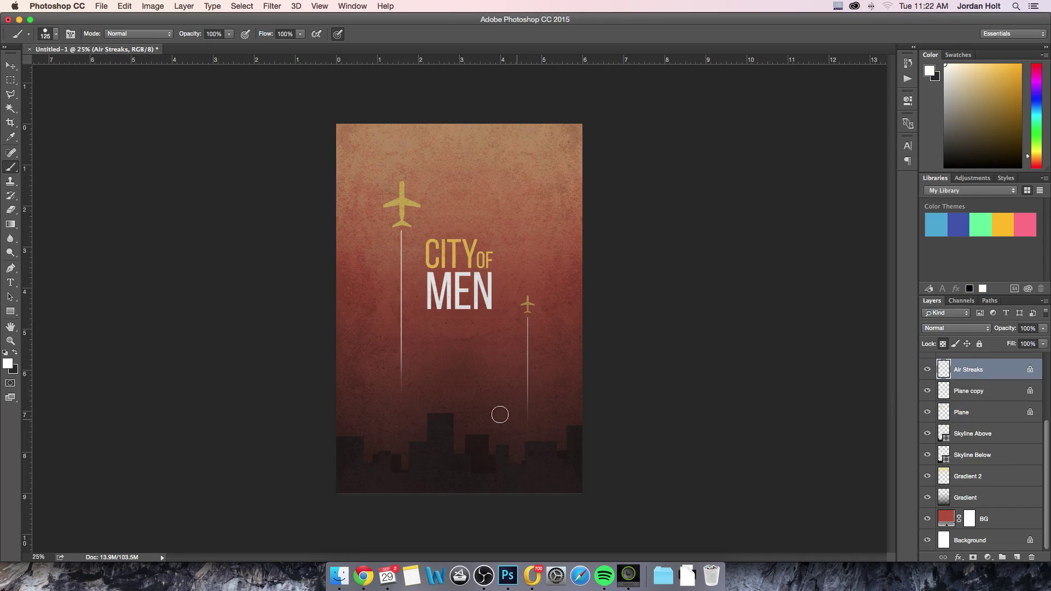
click(10, 65)
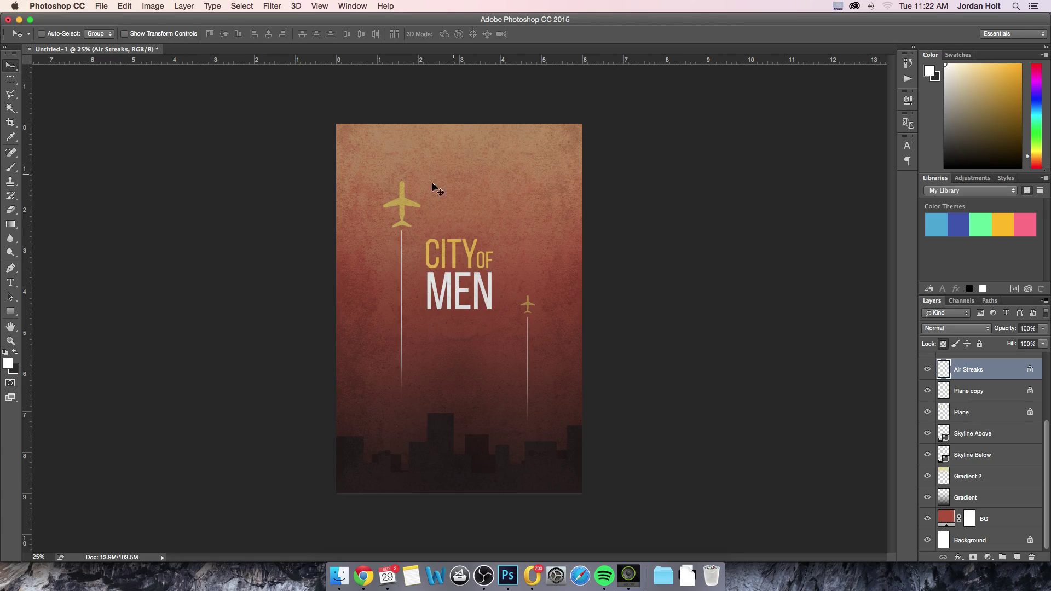
Step: Change the foreground colour to a bright, pale yellow
click(7, 363)
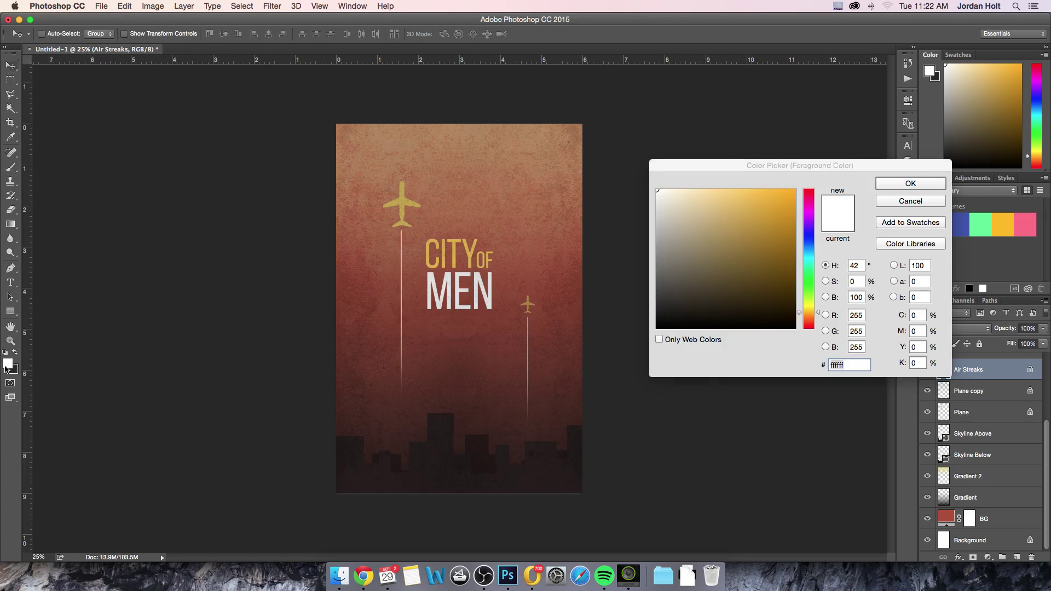
click(713, 196)
drag(713, 195, 739, 189)
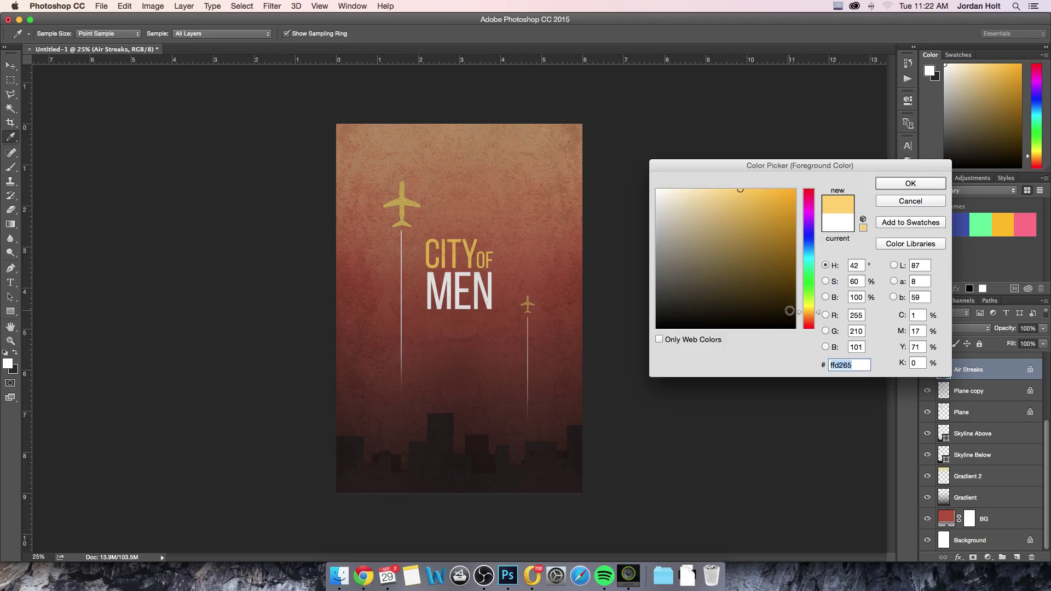
click(807, 313)
drag(808, 313, 809, 313)
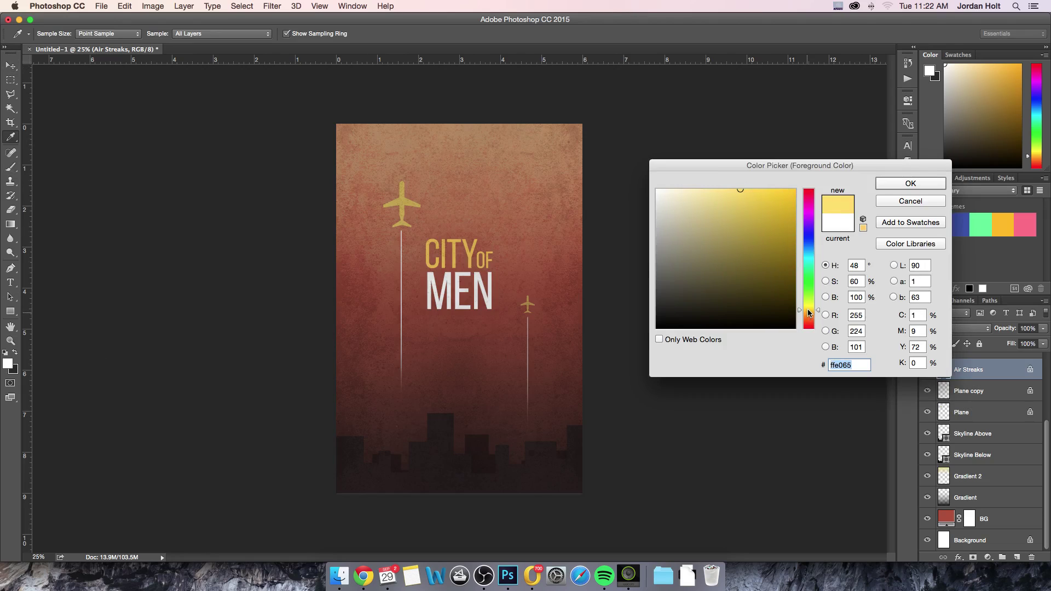
click(880, 187)
Step: Fade the Plane copy layer to 57% opacity
key(v)
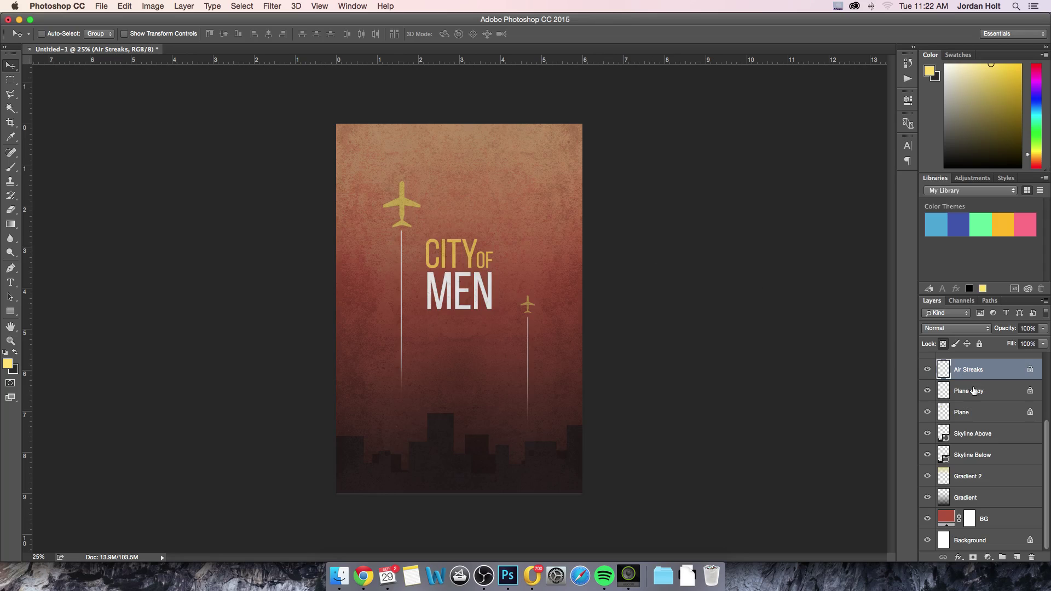
click(973, 390)
key(5)
key(7)
Step: Choose the large 800 px cloud brush preset for painting
key(b)
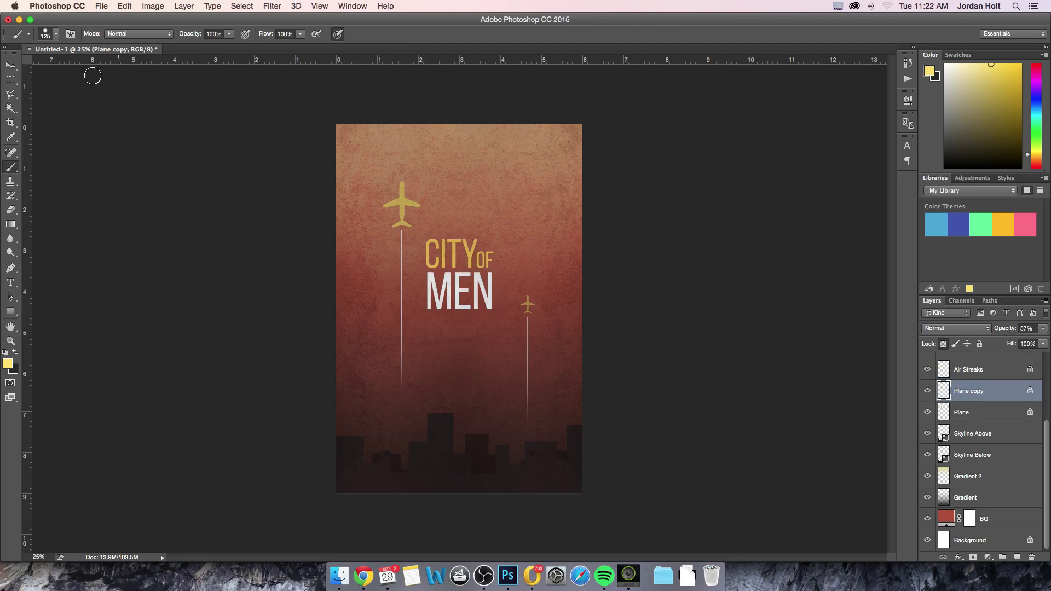
click(55, 34)
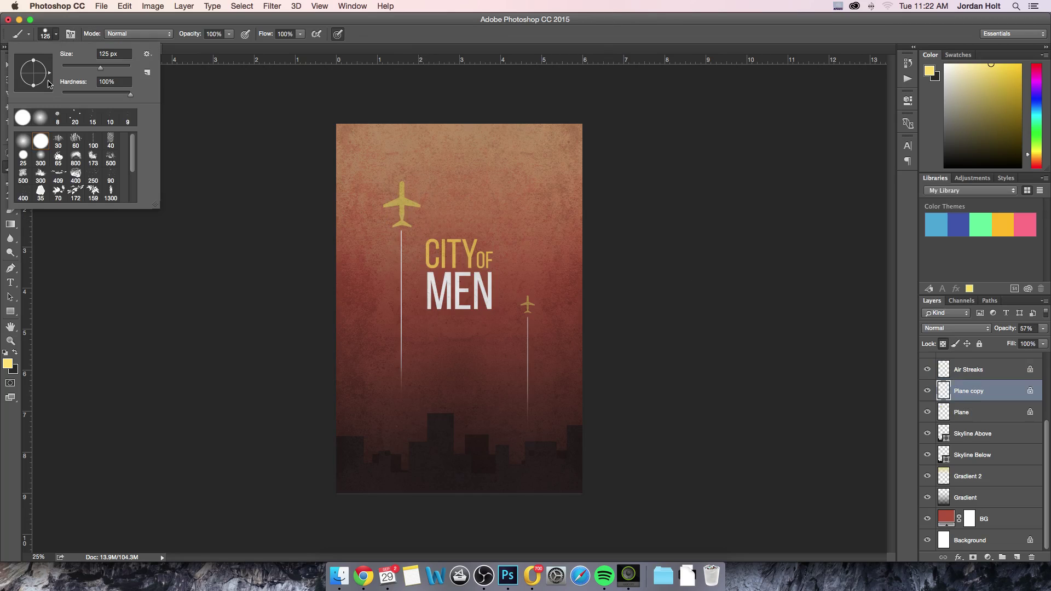
click(76, 159)
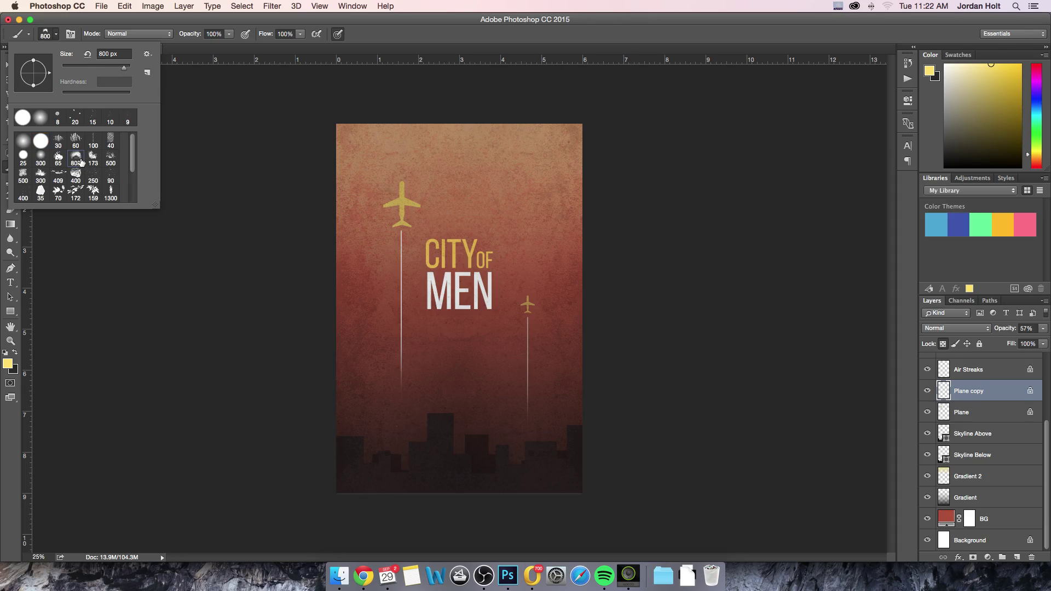
click(257, 232)
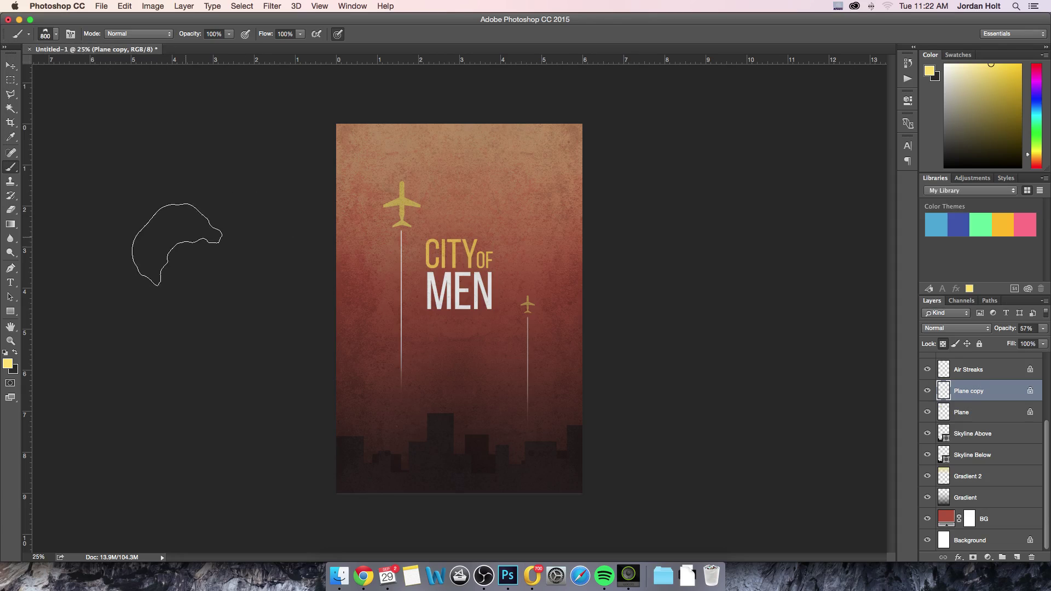
scroll(999, 371, up, 4)
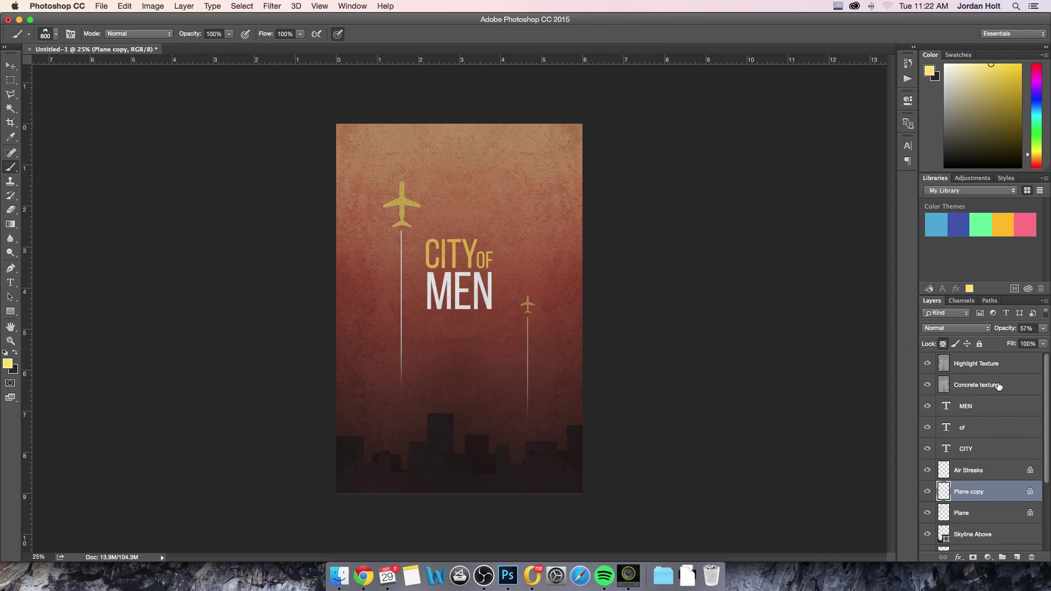
Step: Add a new layer named 'Clouds' directly above the MEN layer
click(998, 386)
click(994, 408)
click(1016, 557)
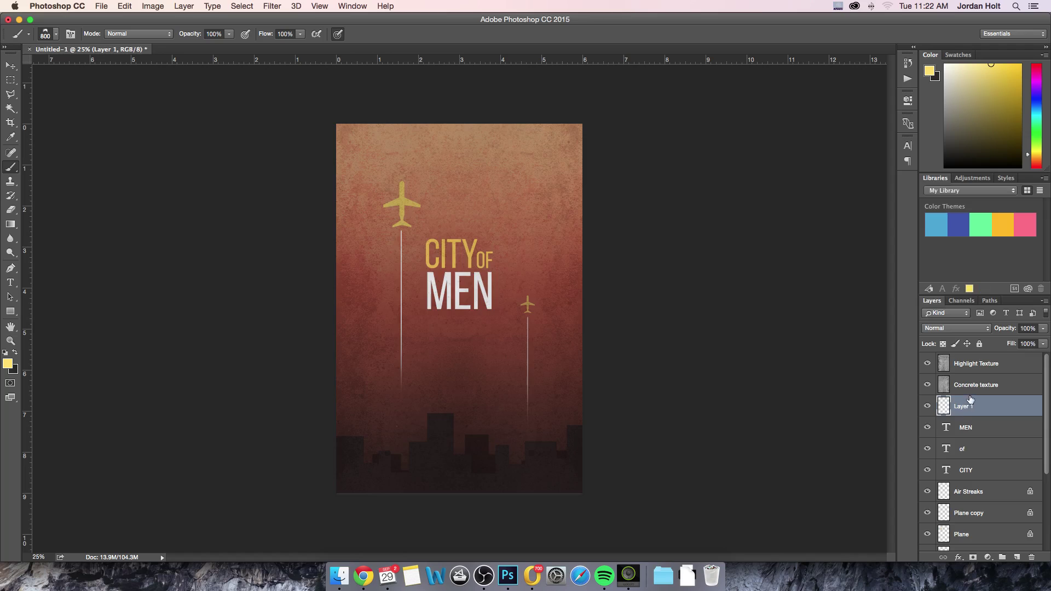
double_click(967, 403)
text(Clouds)
key(Return)
Step: Paint one big soft white cloud across the upper cover with a 1300 px brush
click(8, 364)
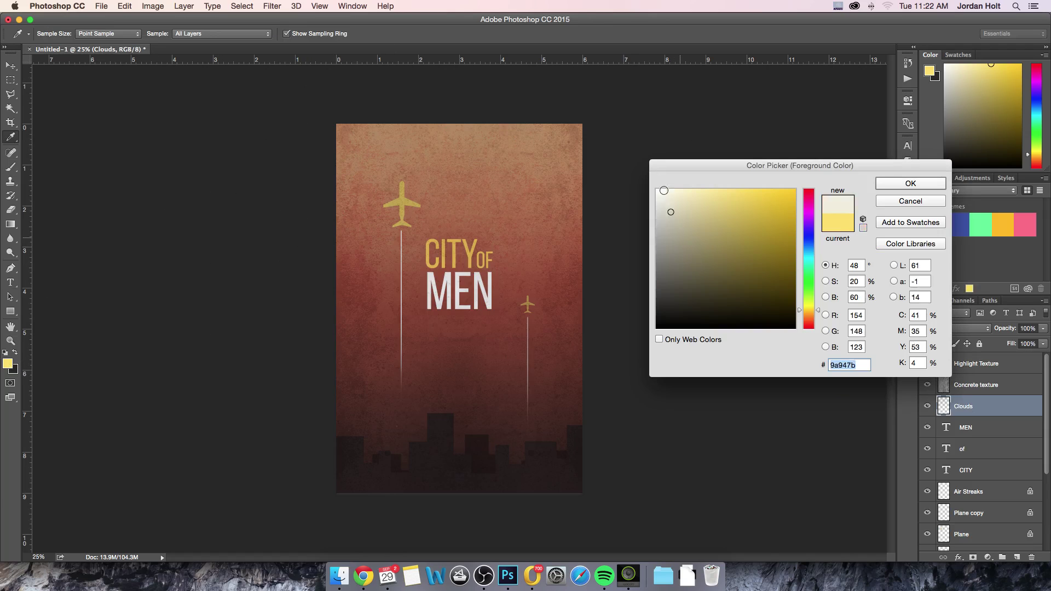
click(910, 184)
key(b)
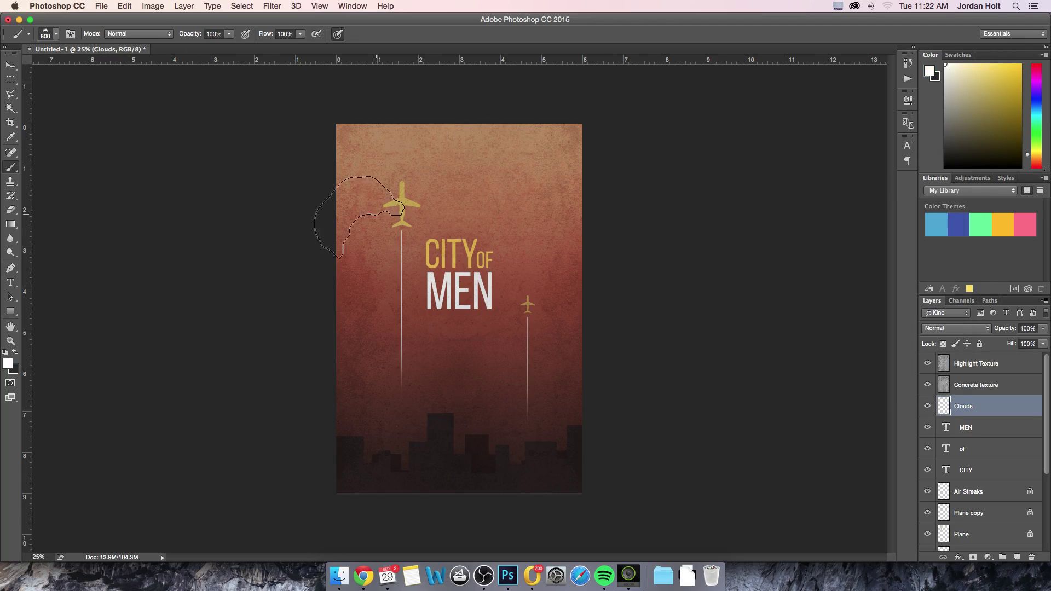
mouse_move(343, 222)
mouse_down()
mouse_move(395, 198)
mouse_move(368, 220)
mouse_up()
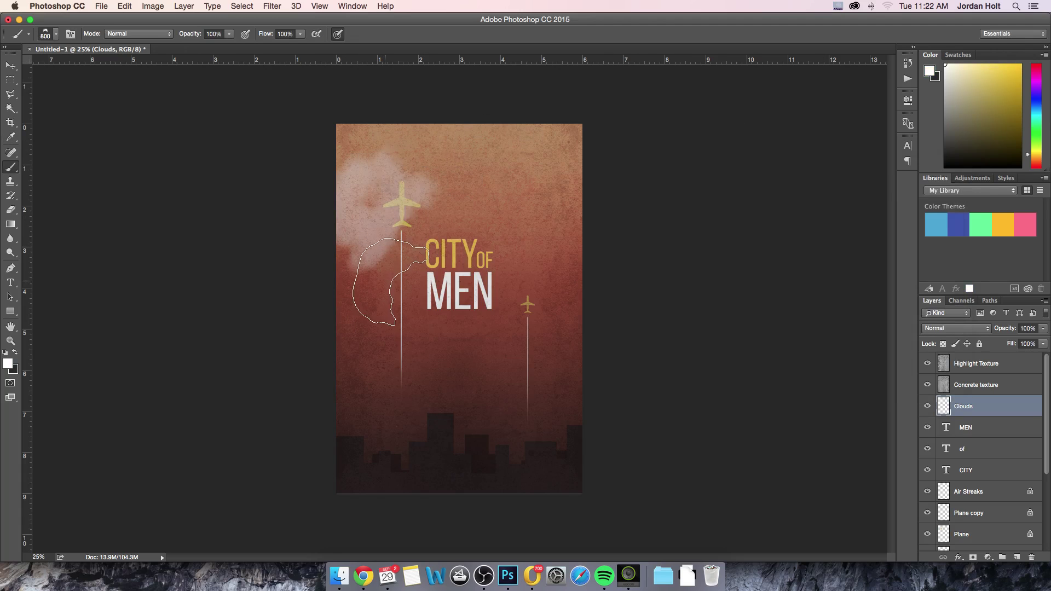
key(super+z)
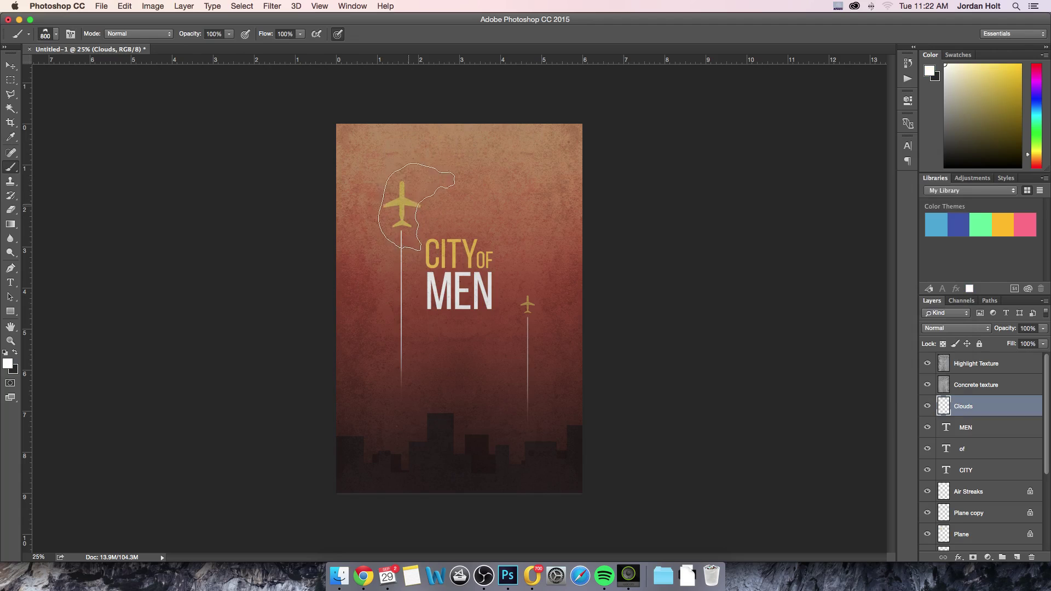
key(bracketright)
key(bracketright)
key(bracketright)
key(bracketright)
key(bracketright)
mouse_move(350, 230)
mouse_down()
mouse_move(438, 211)
mouse_move(501, 132)
mouse_move(511, 164)
mouse_move(597, 235)
mouse_up()
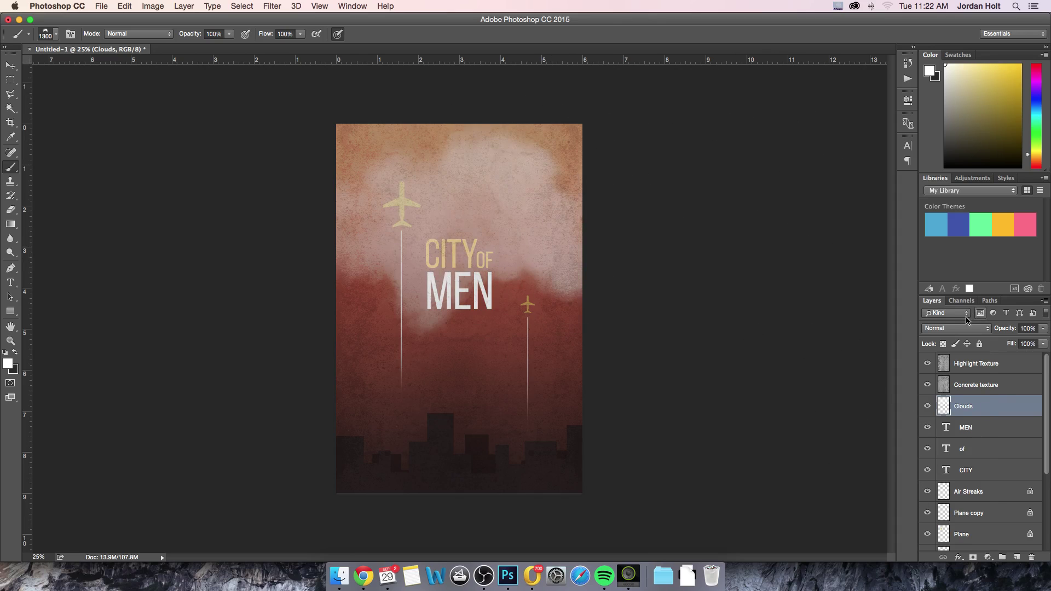
Step: Blend the Clouds layer in Color Dodge at 11% opacity
click(957, 328)
click(939, 416)
click(1044, 330)
drag(1044, 339, 1001, 347)
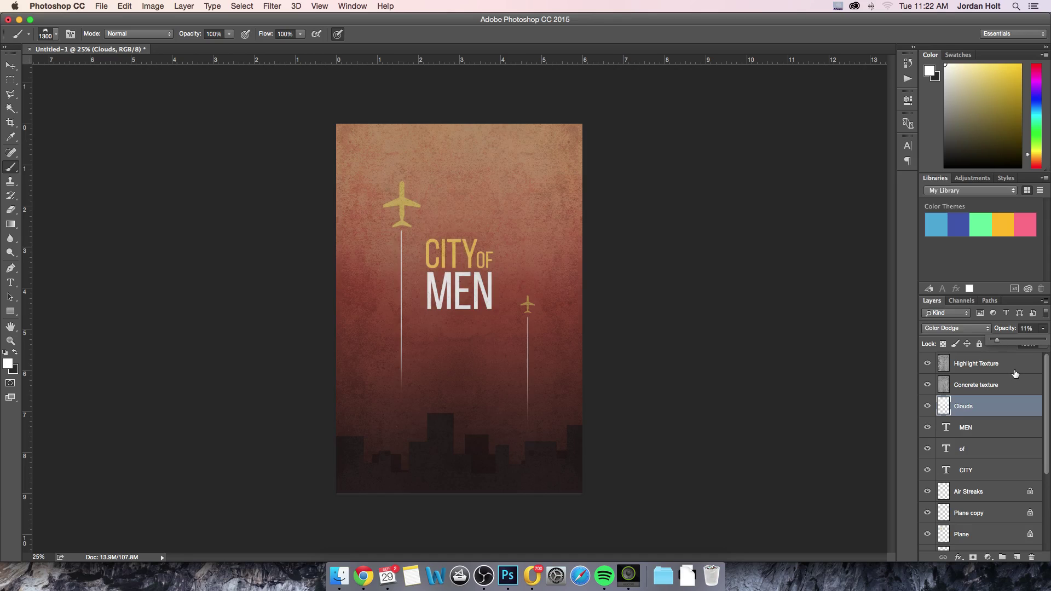
Step: Drag the Clouds layer down about 0.047 in with the Move tool
click(11, 65)
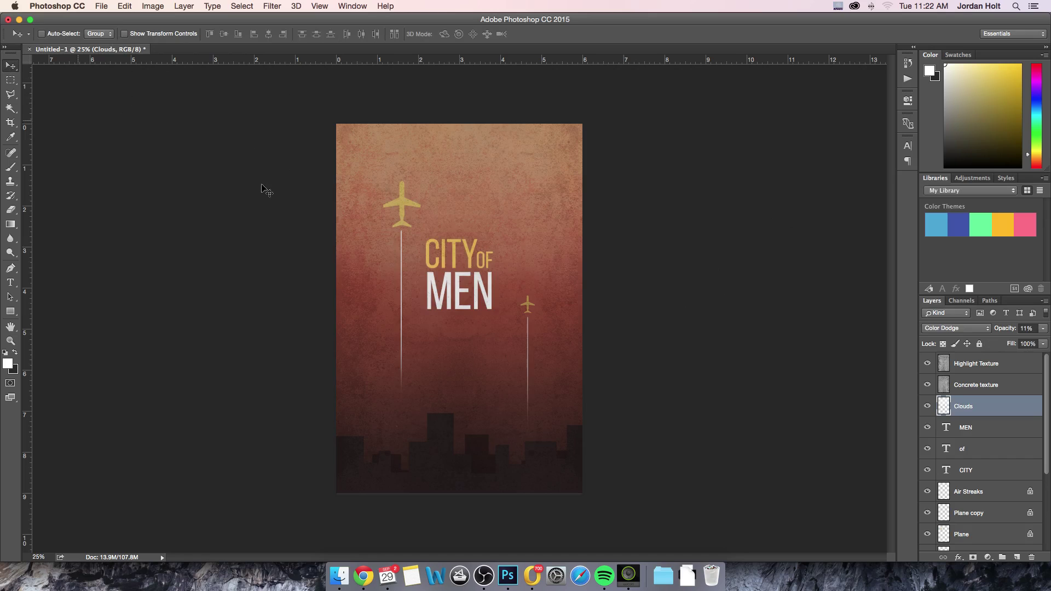
drag(573, 321, 564, 454)
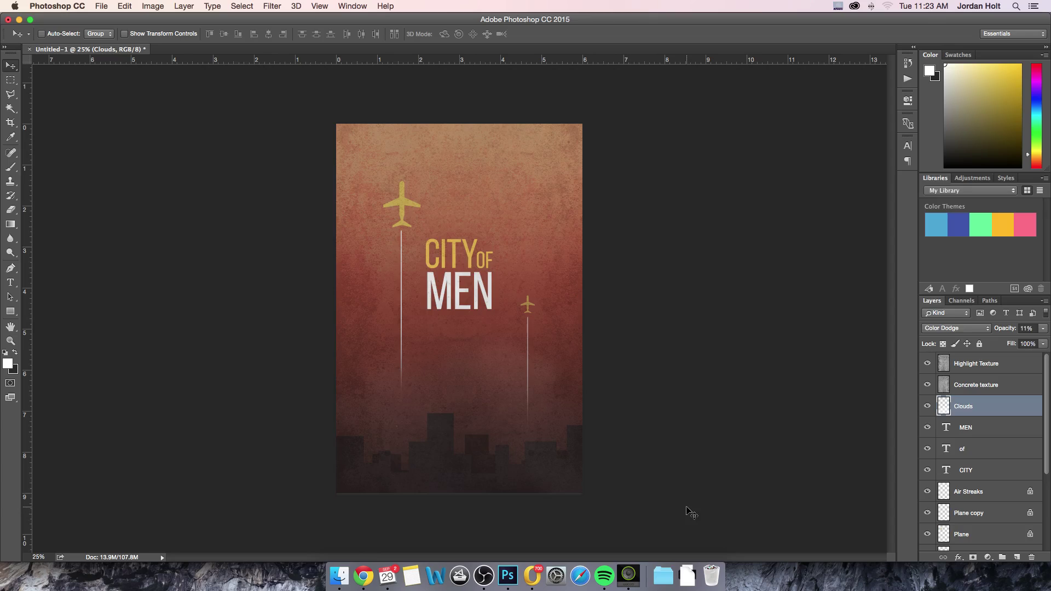